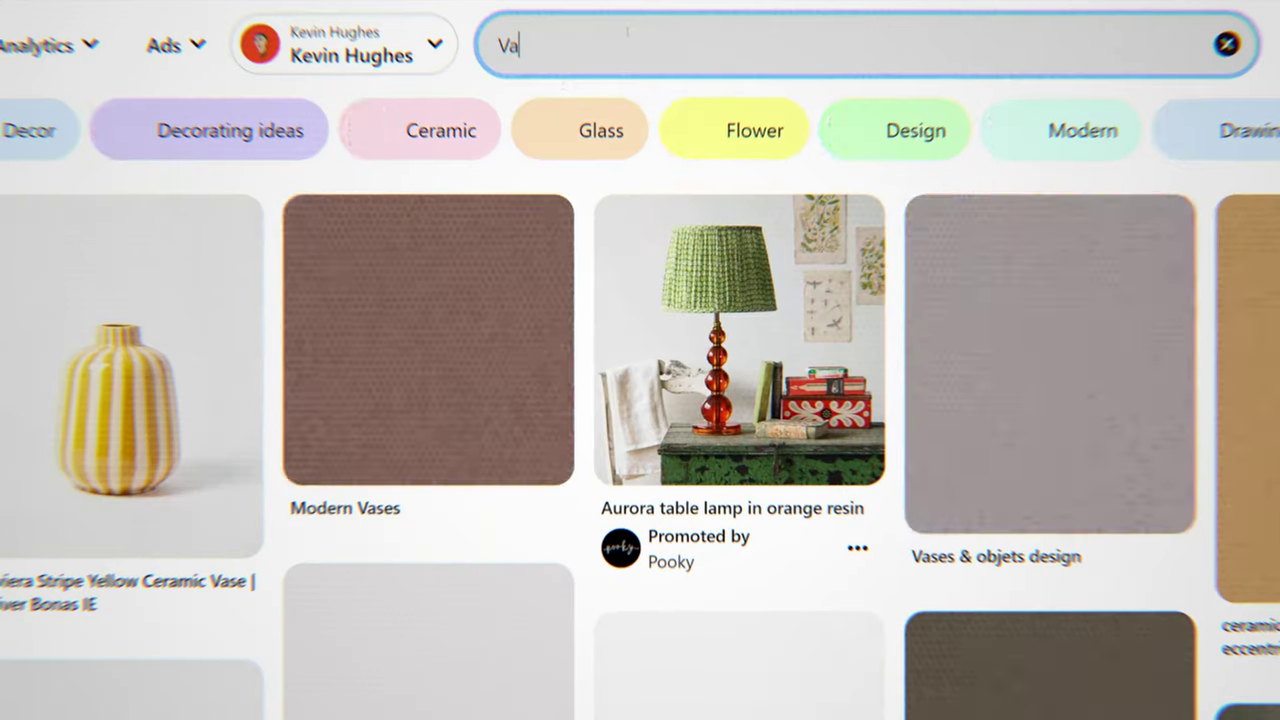
Search Pinterest for "Vase" references
type("se")
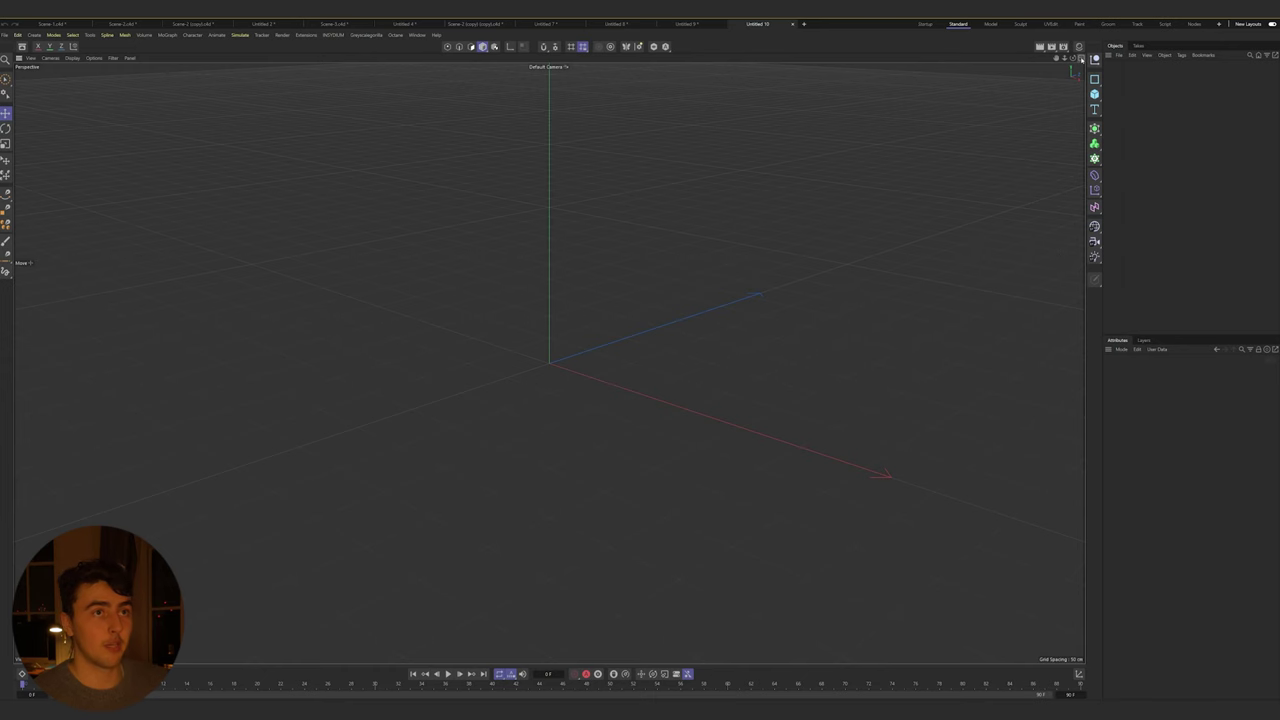
Show the front view at full size and widen the object and attribute managers
left_click(1080, 59)
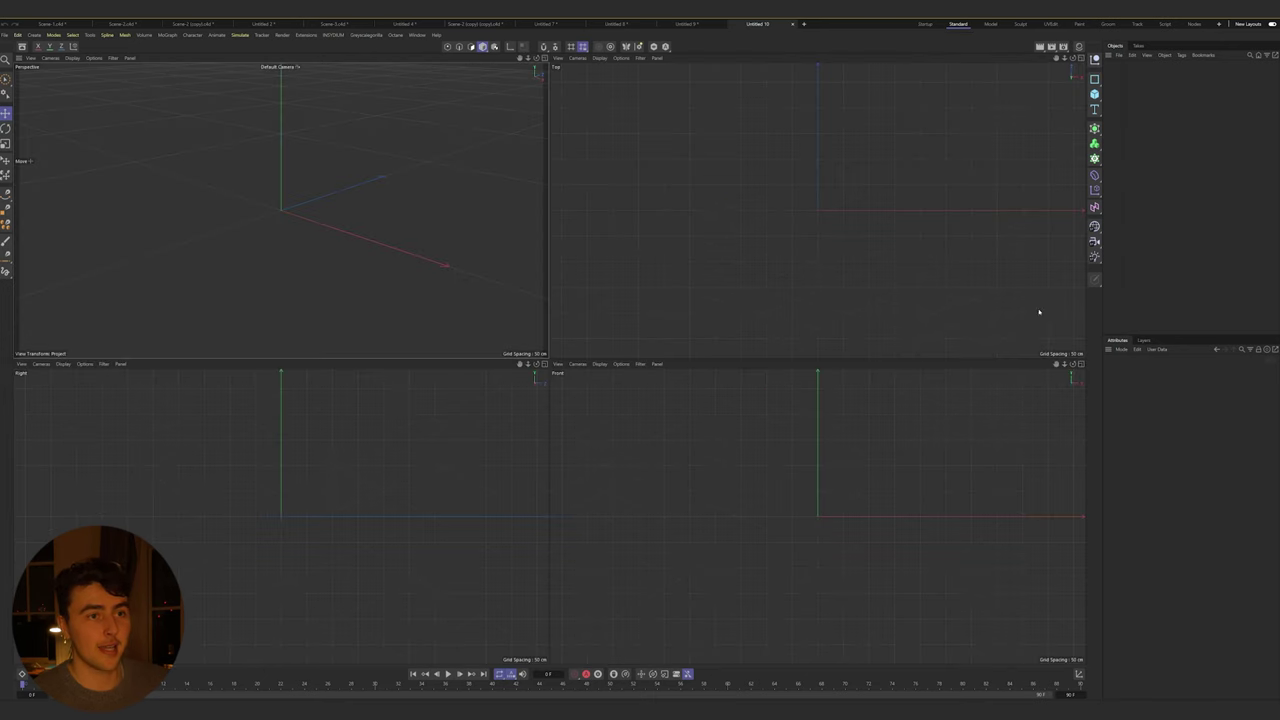
left_click(1080, 364)
left_click(1080, 364)
left_click_drag(1102, 313, 933, 316)
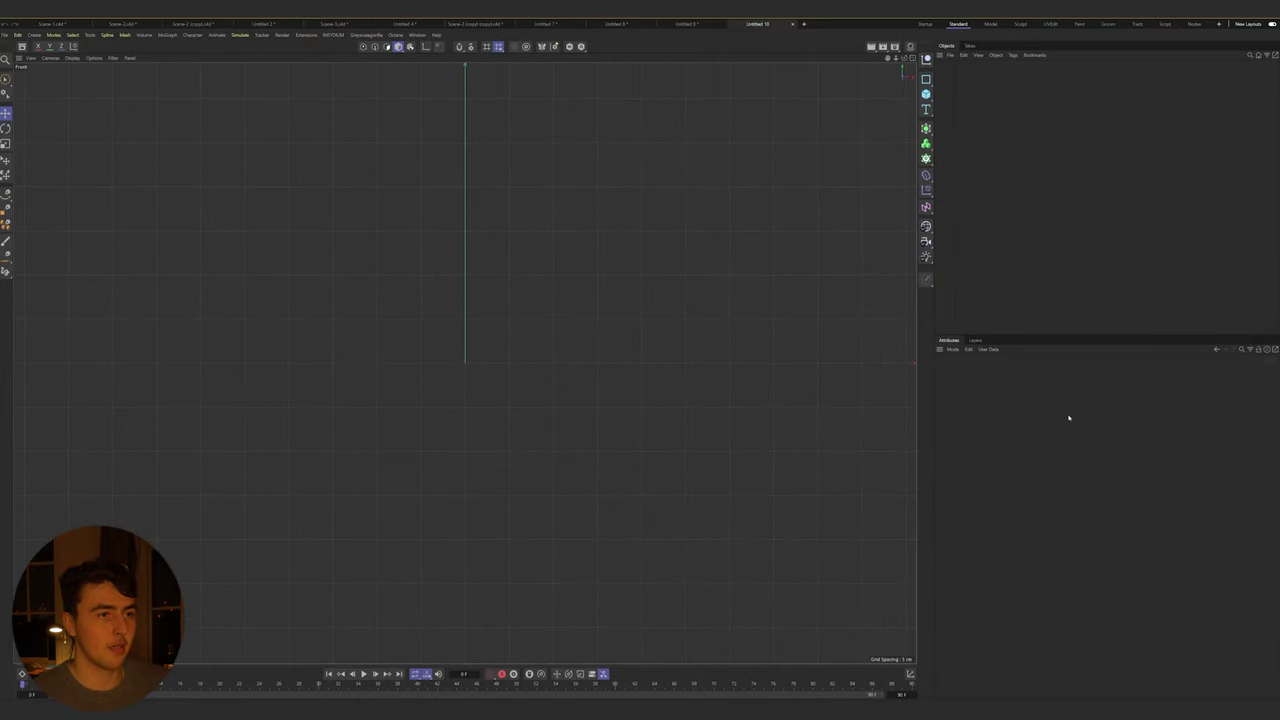
Load the Png-Ref vase picture as the front view's background image and set its transparency to about 45%
key("shift+v")
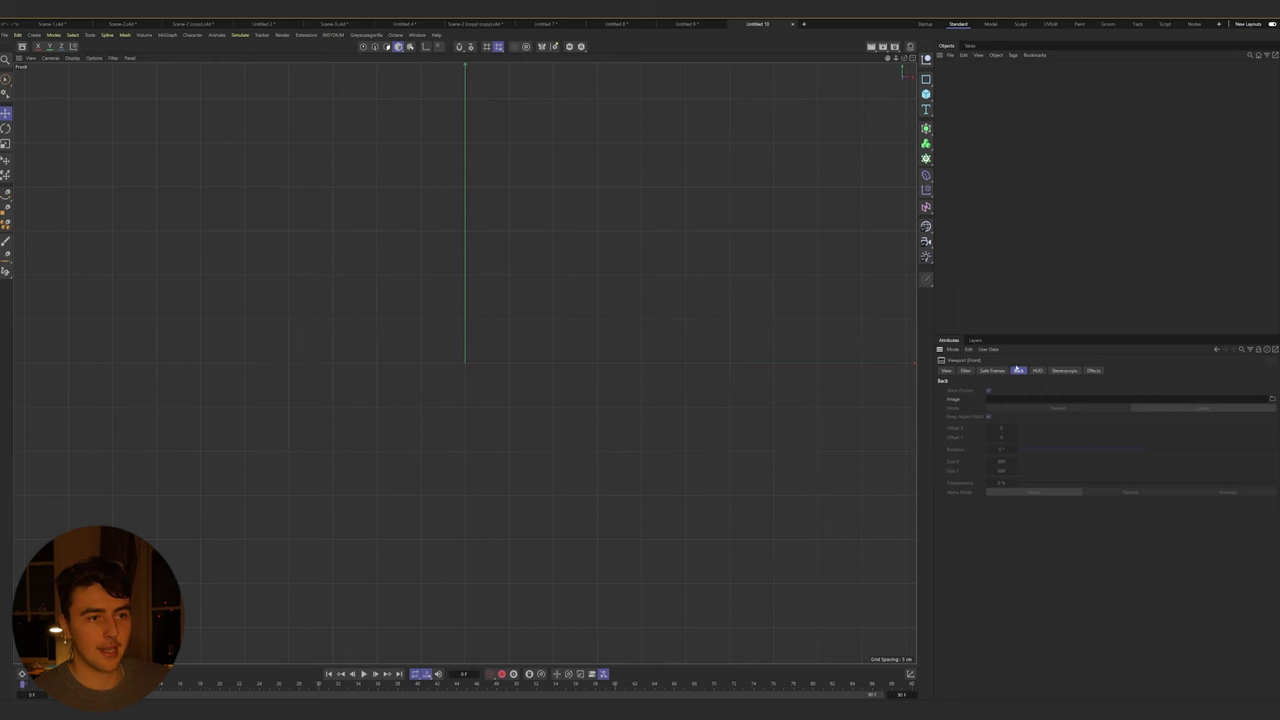
left_click(1273, 399)
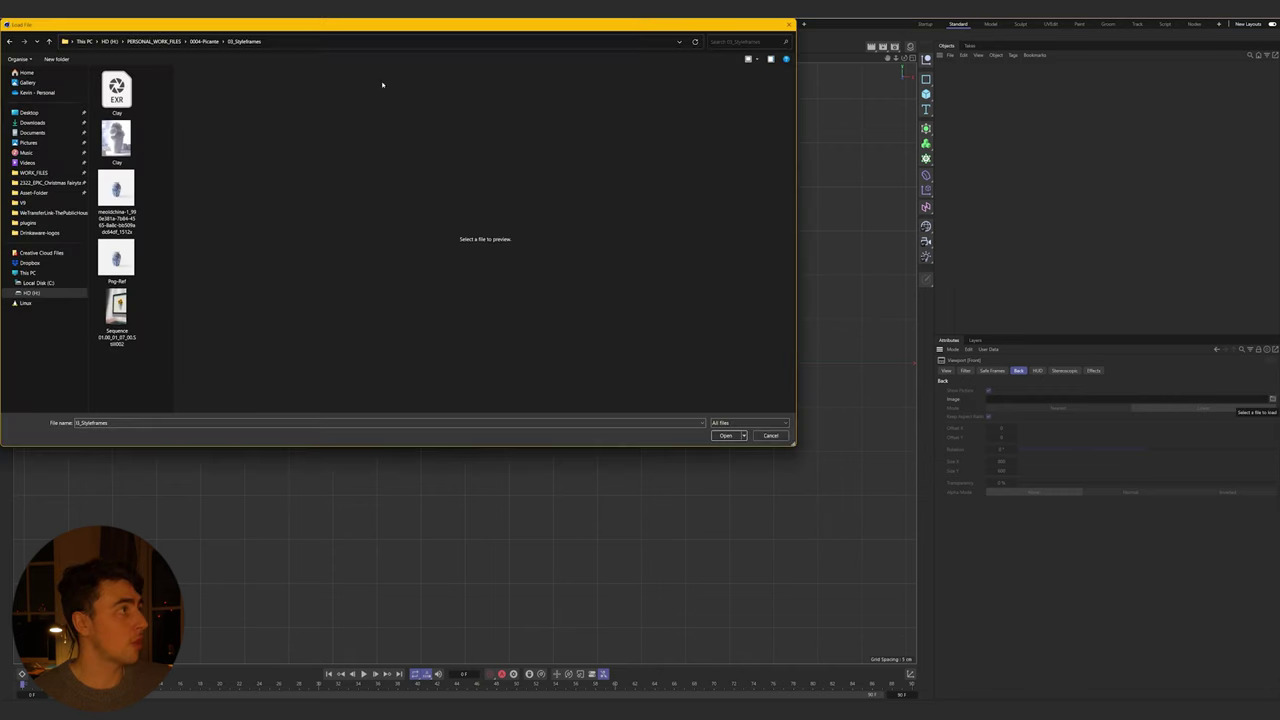
double_click(128, 256)
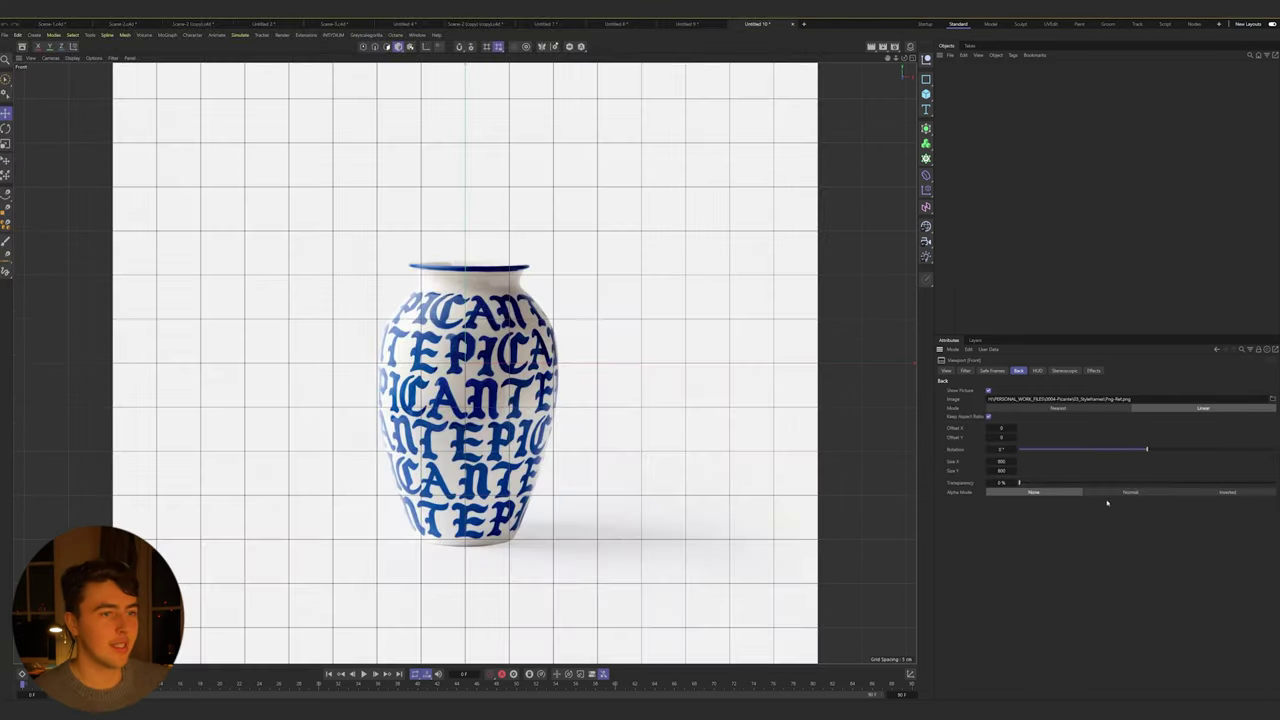
left_click_drag(1147, 449, 1136, 493)
type("0")
key("Return")
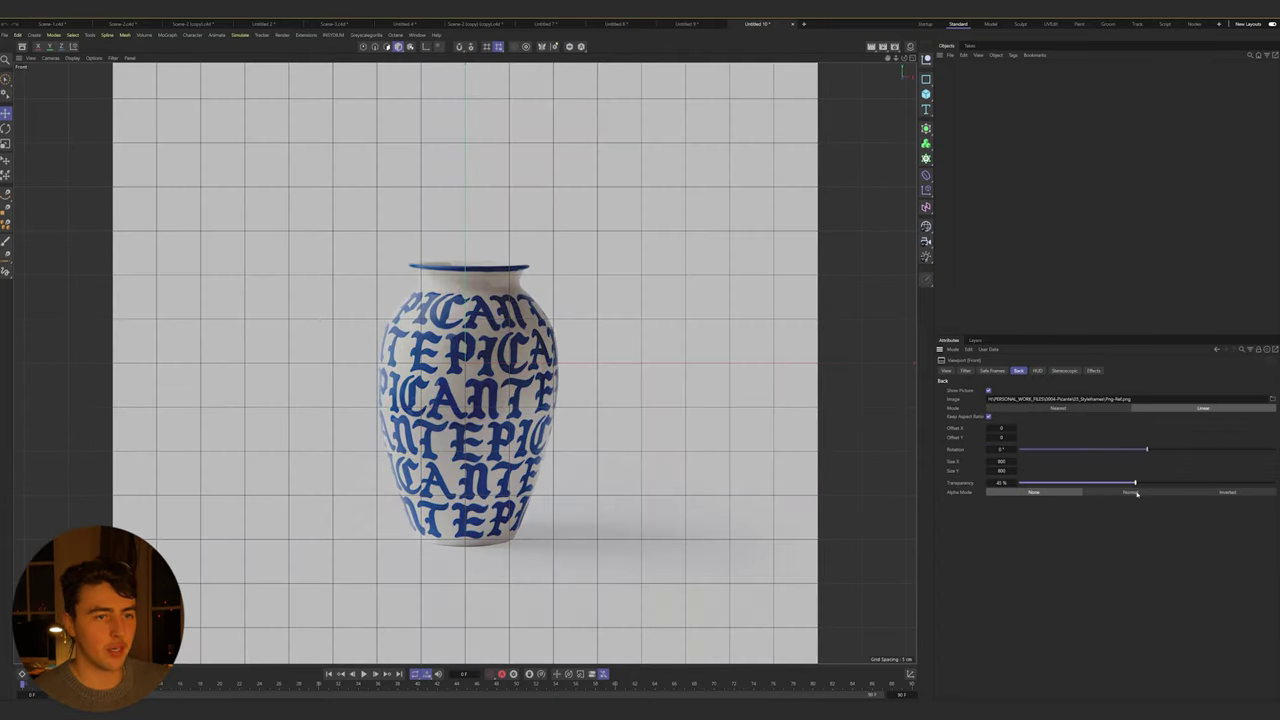
Trace half of the reference vase's outline with the Spline Pen, starting at the rim's centre on the vertical axis
key("b")
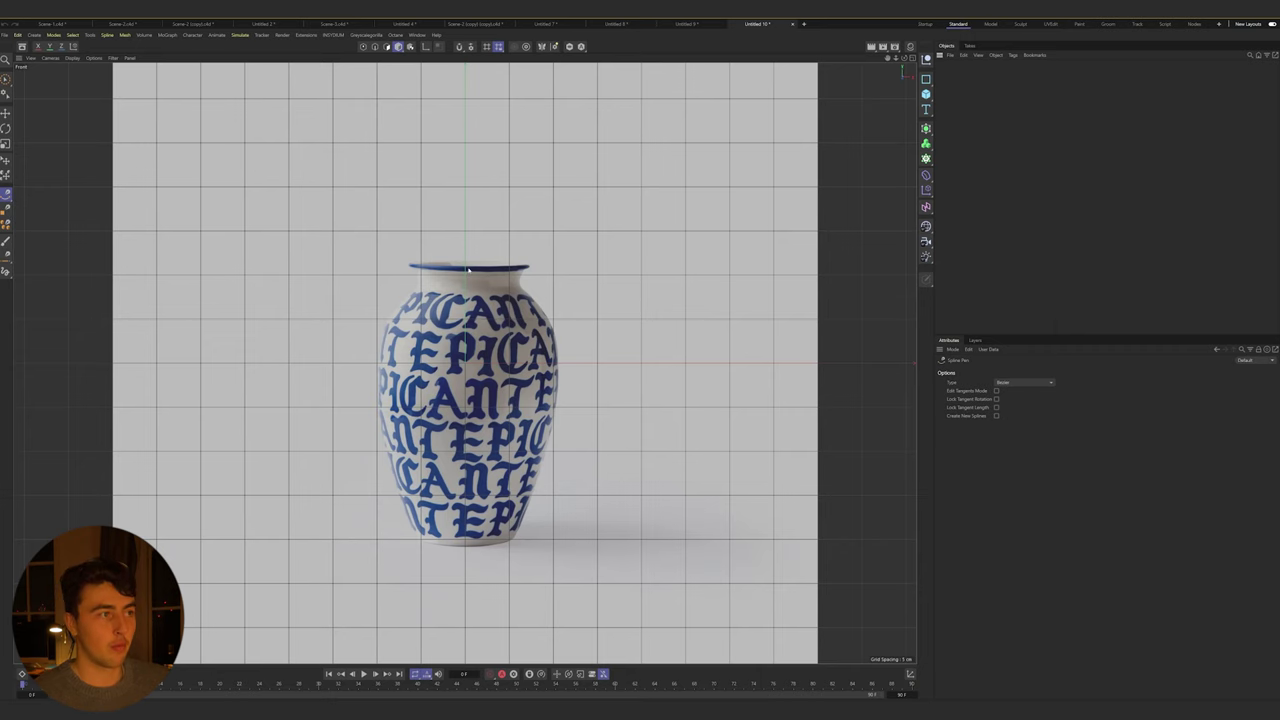
scroll(456, 418, "up", 3)
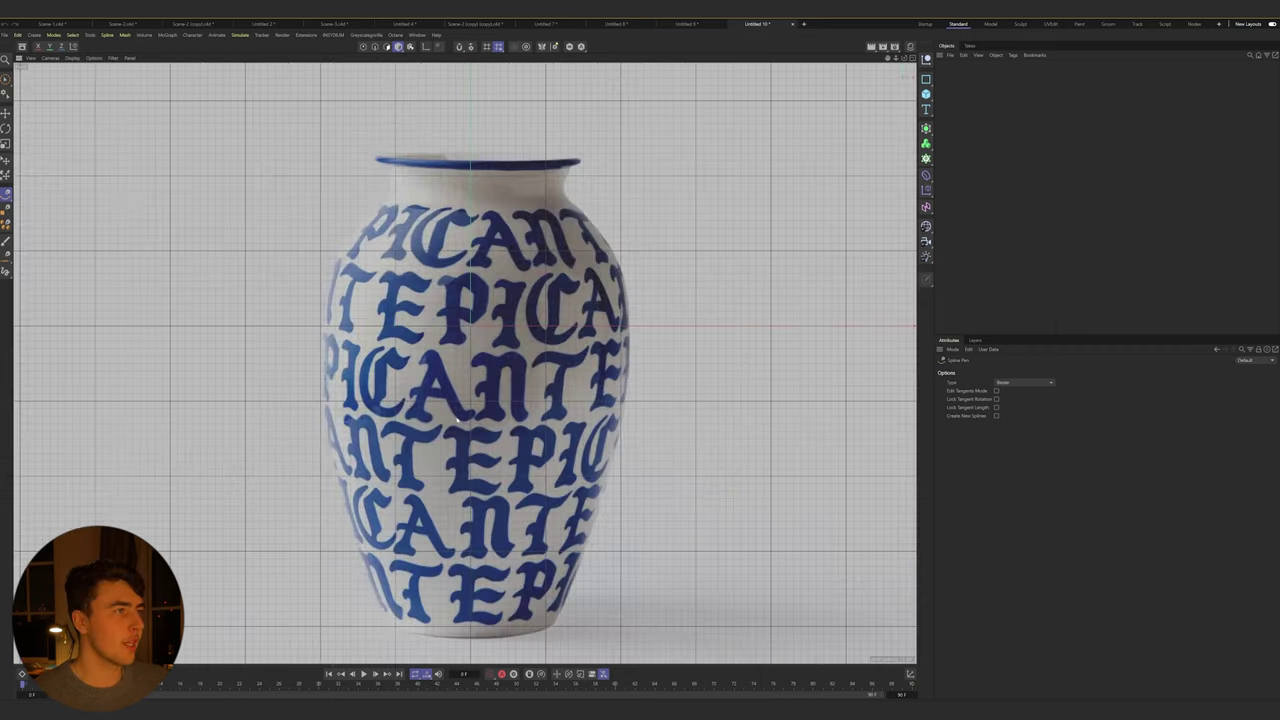
left_click(472, 162)
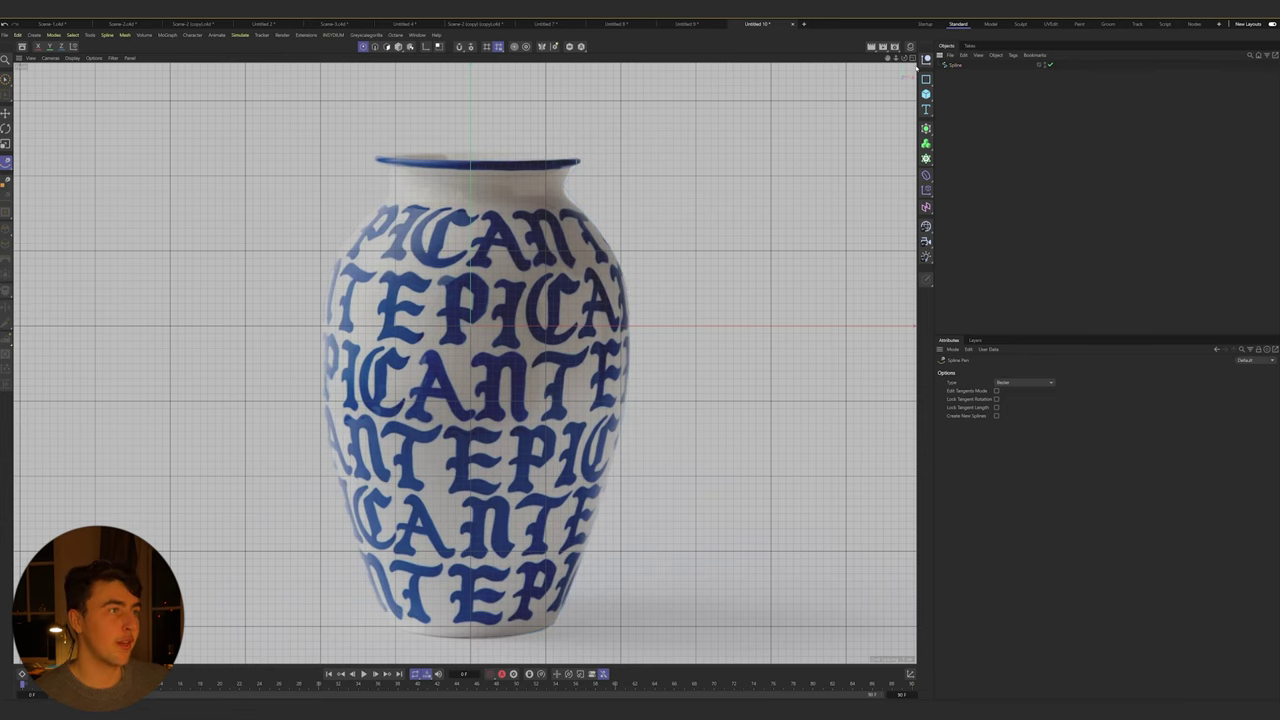
Round the profile spline's rim edge and neck curve with the Spline Arc Tool to match the reference vase
scroll(633, 174, "up", 5)
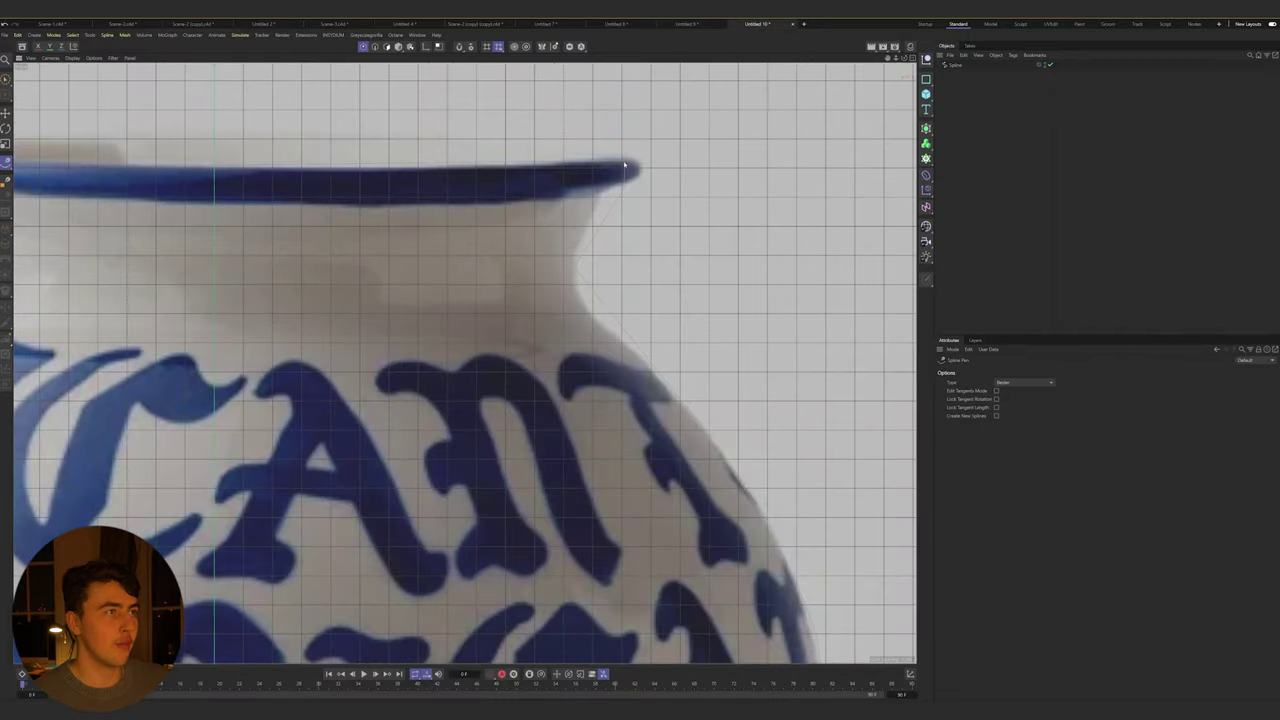
left_click(6, 163)
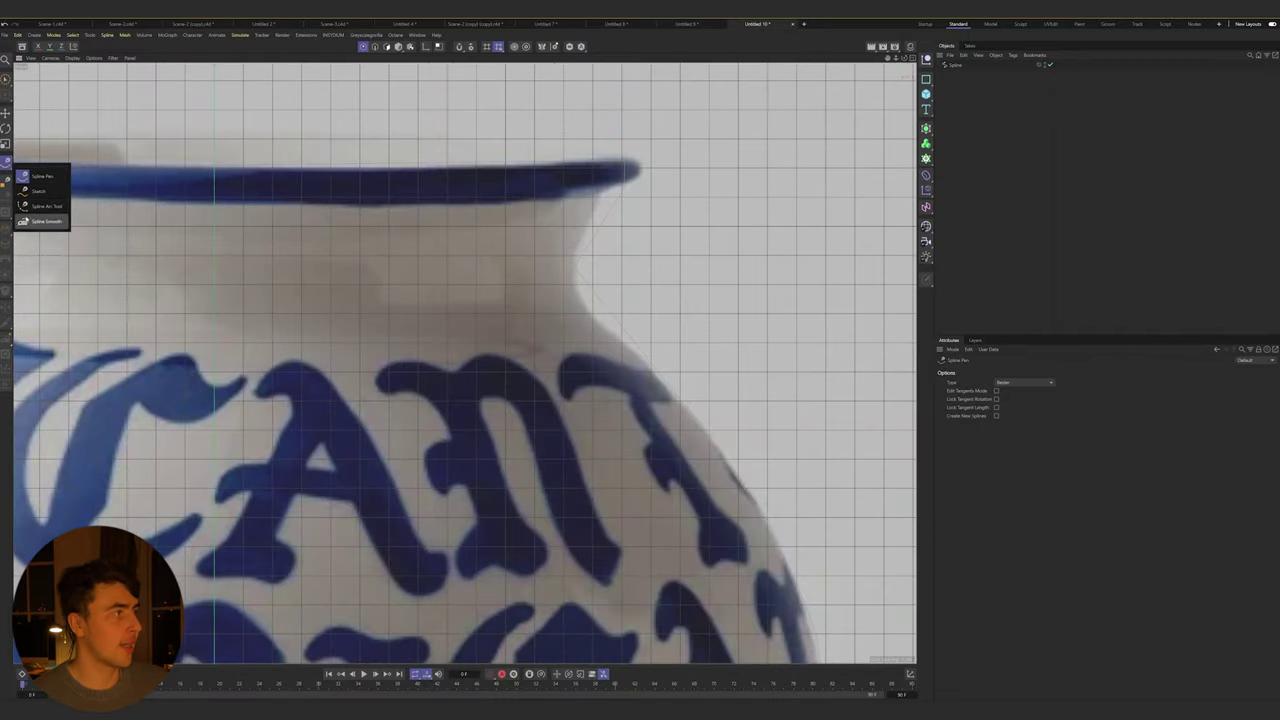
left_click(45, 206)
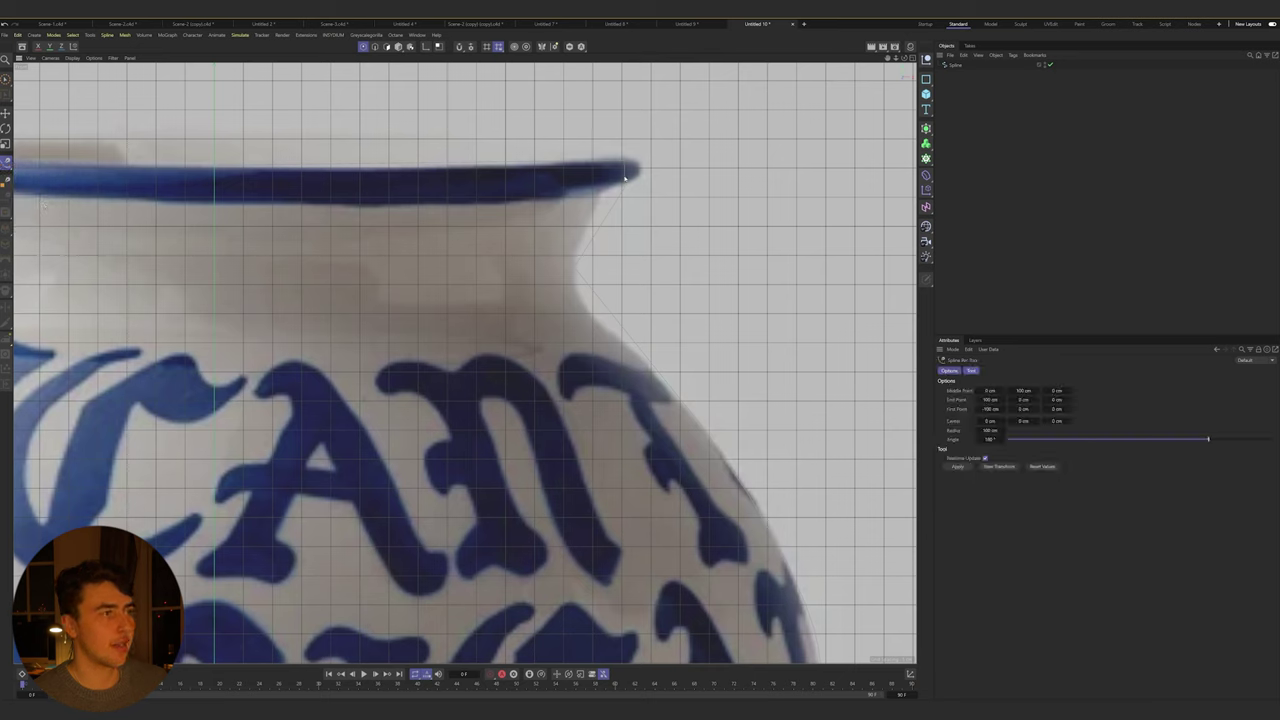
left_click(950, 64)
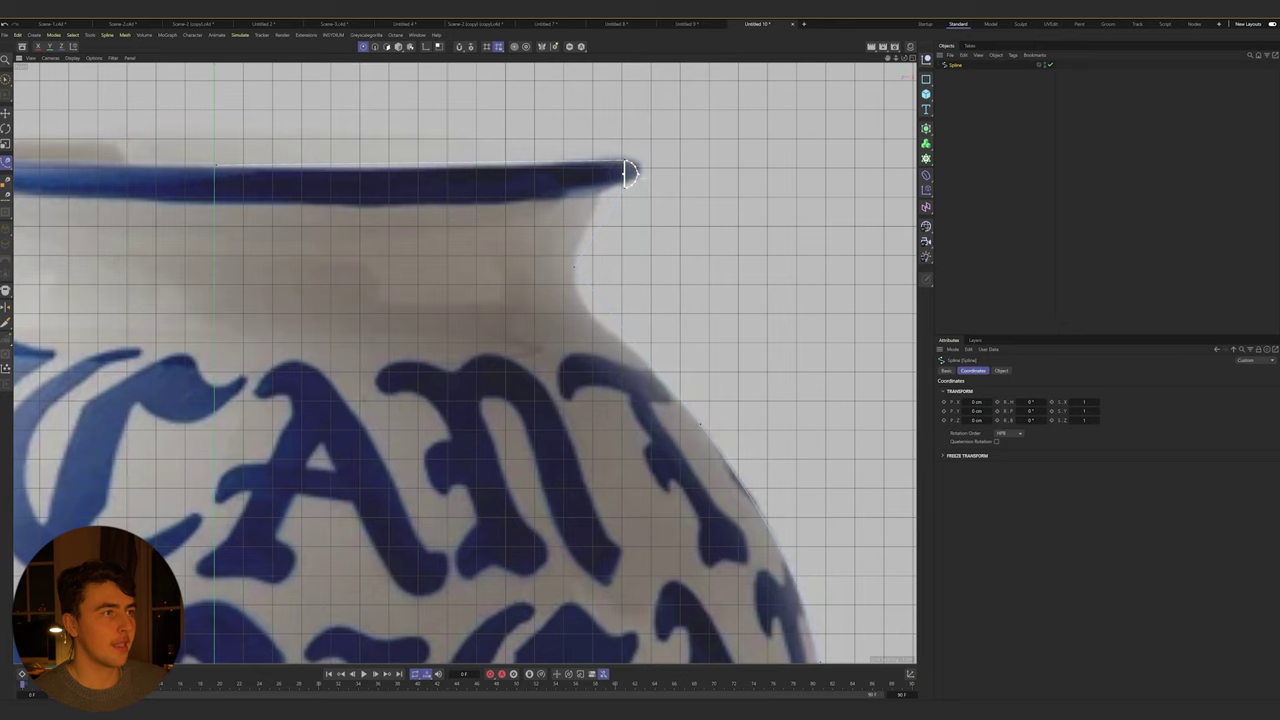
left_click_drag(603, 226, 594, 217)
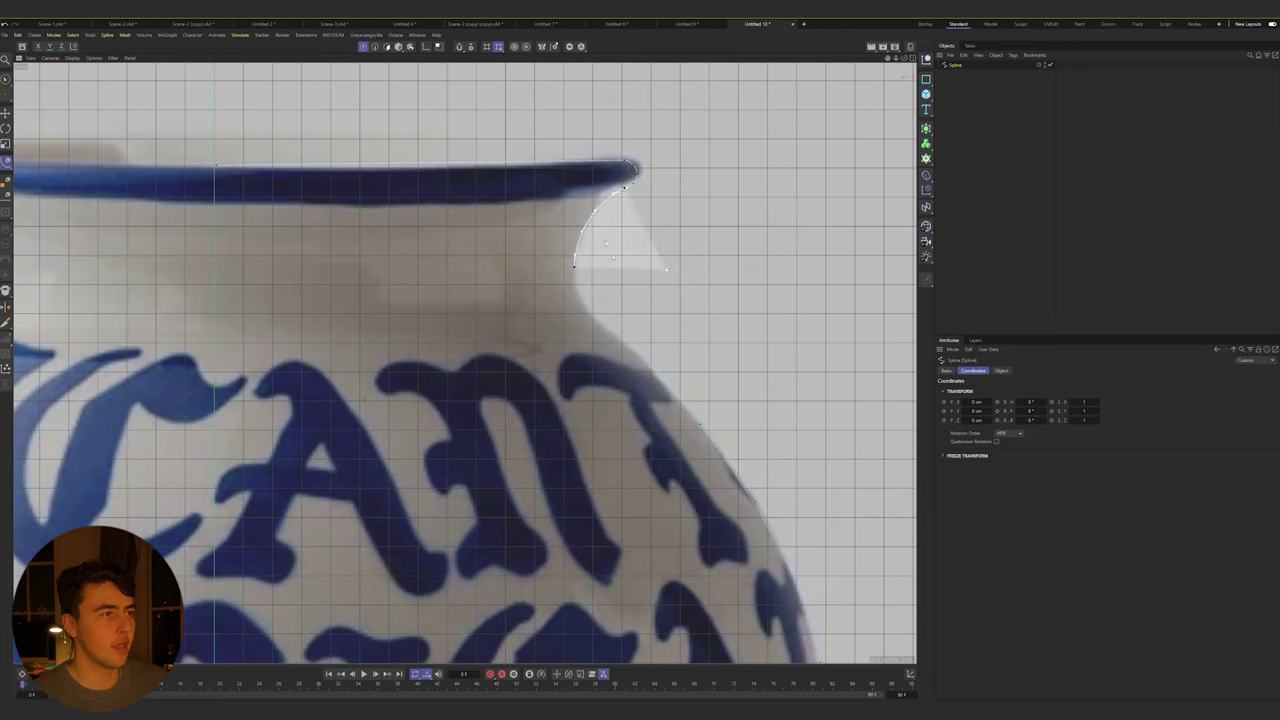
scroll(575, 225, "down", 10)
scroll(588, 321, "up", 3)
middle_click_drag(588, 321, 640, 192, "alt")
In the perspective view, add a Lathe generator and place the profile spline under it to form the vase
scroll(640, 193, "down", 8)
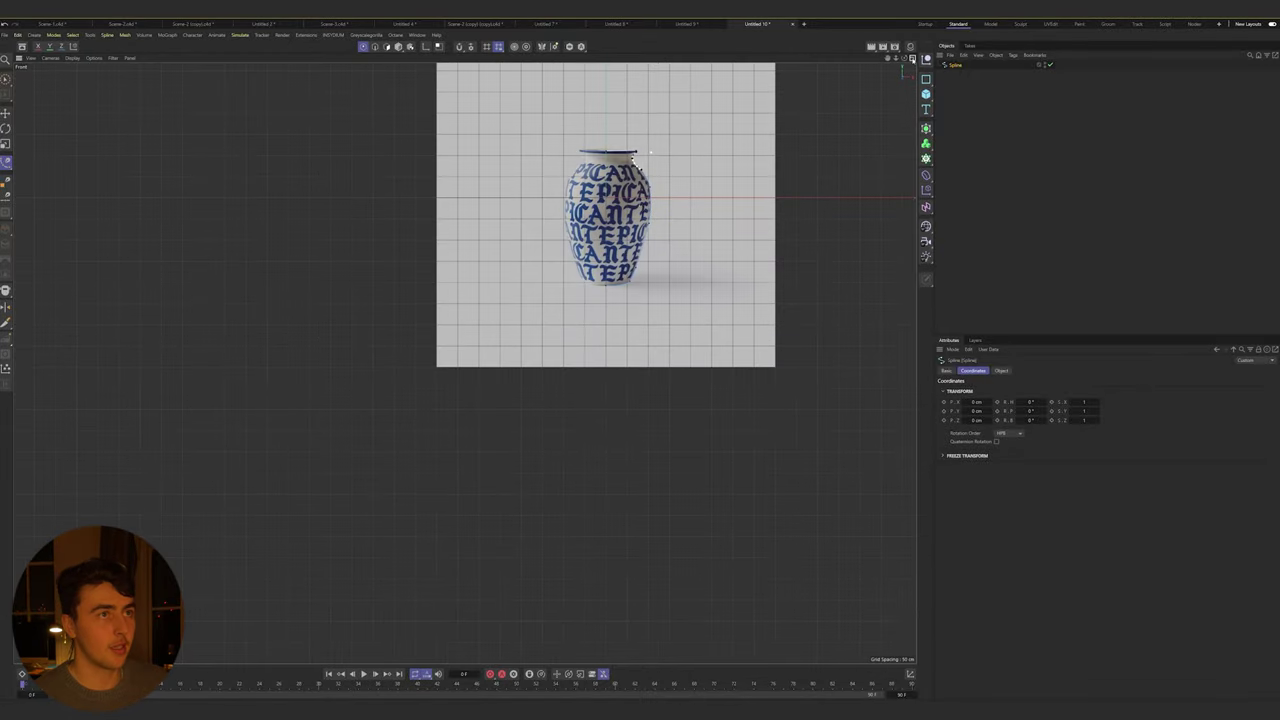
left_click(912, 59)
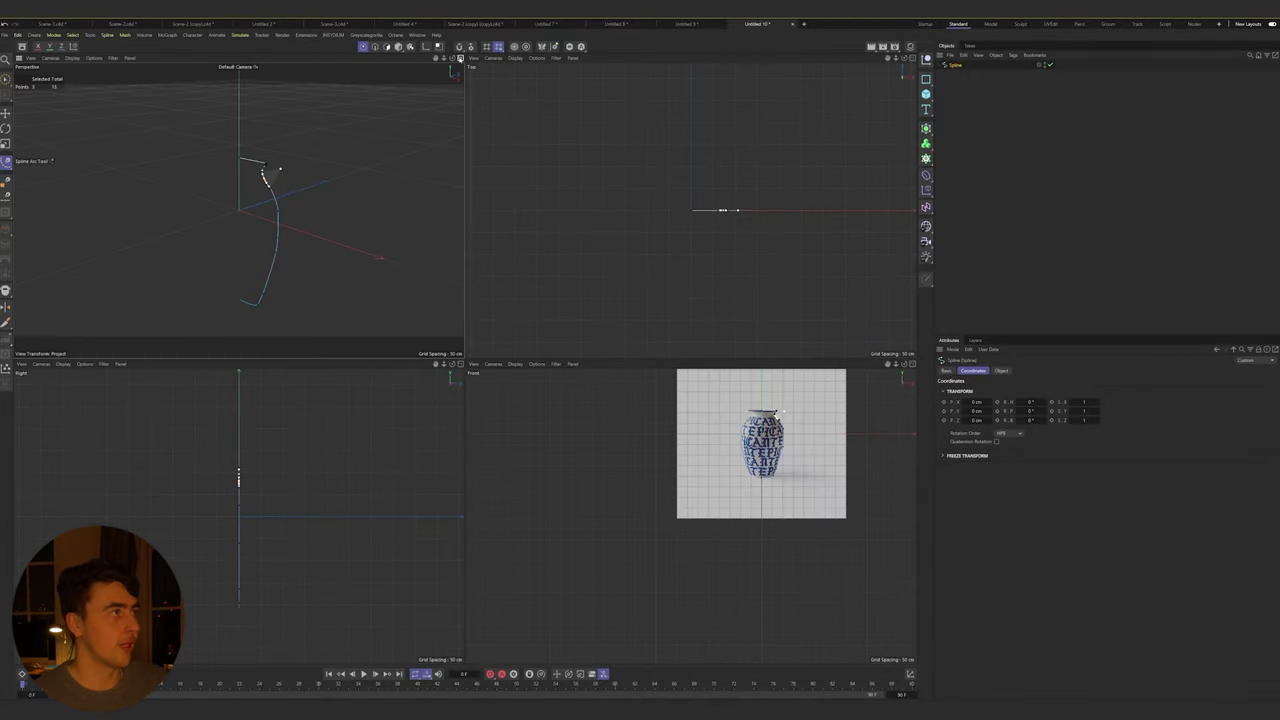
left_click(460, 59)
scroll(437, 441, "down", 4)
scroll(434, 488, "up", 3)
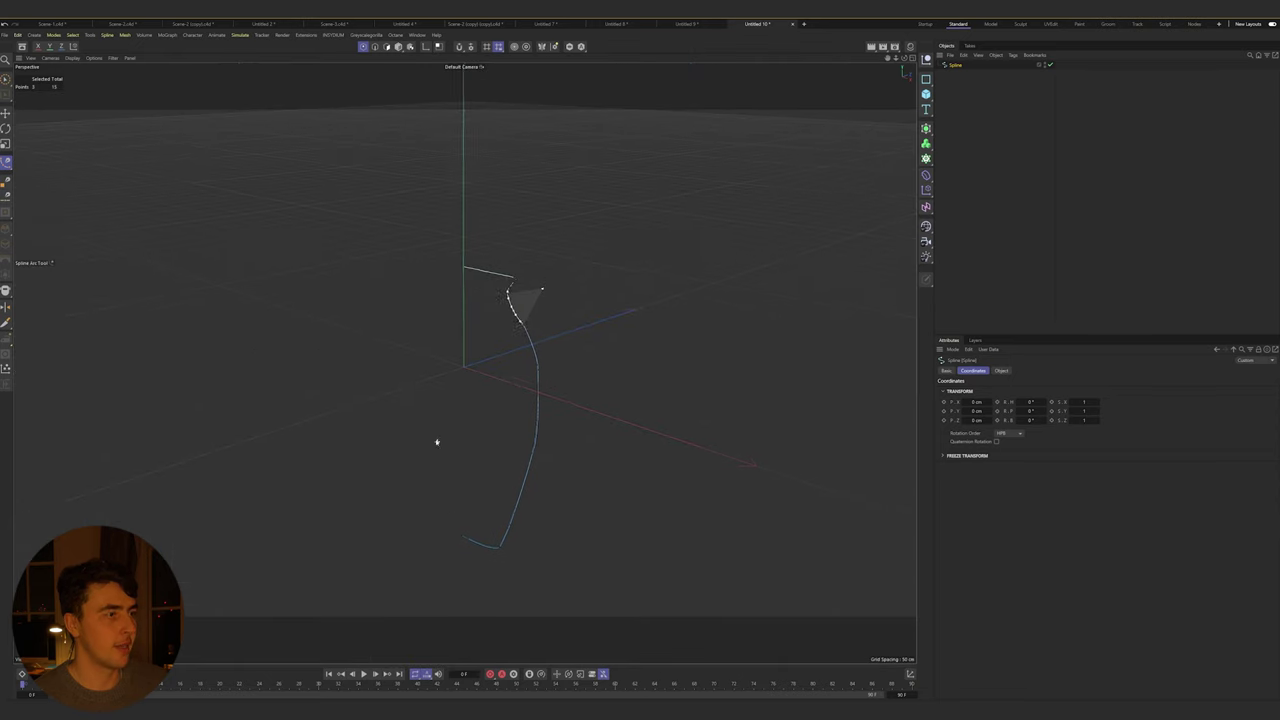
left_click_drag(434, 488, 500, 566, "alt")
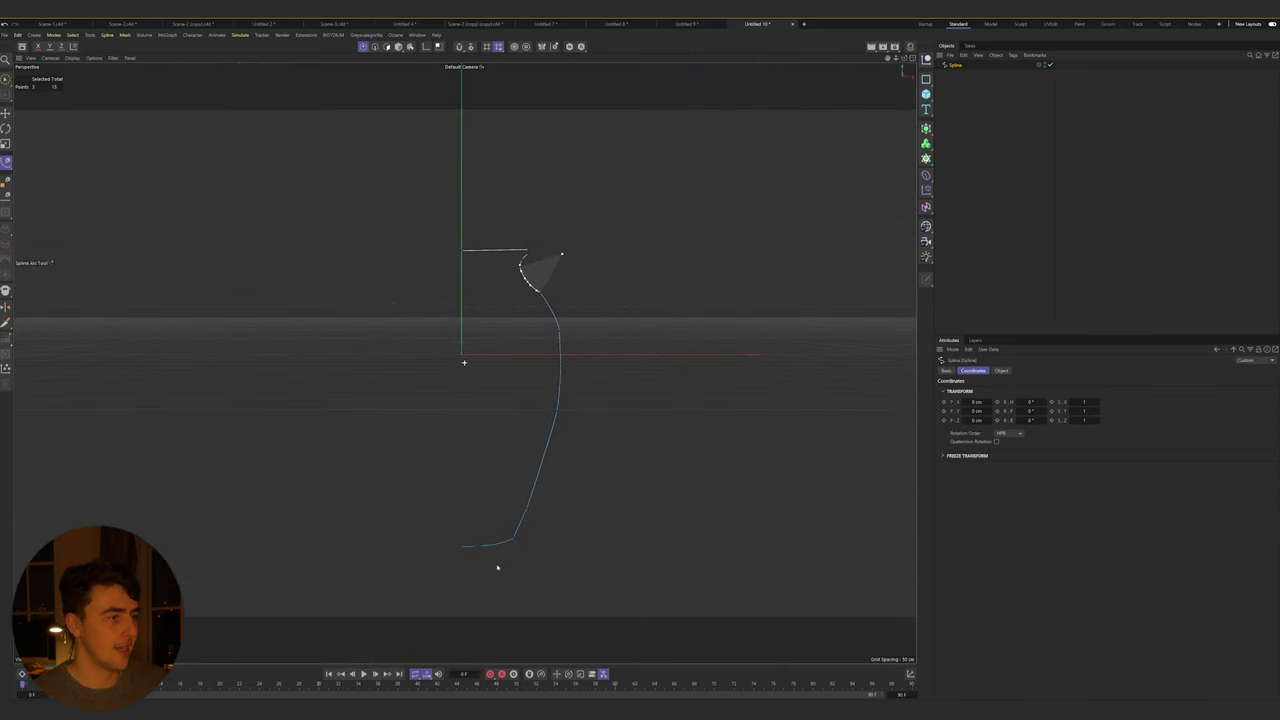
left_click(994, 98)
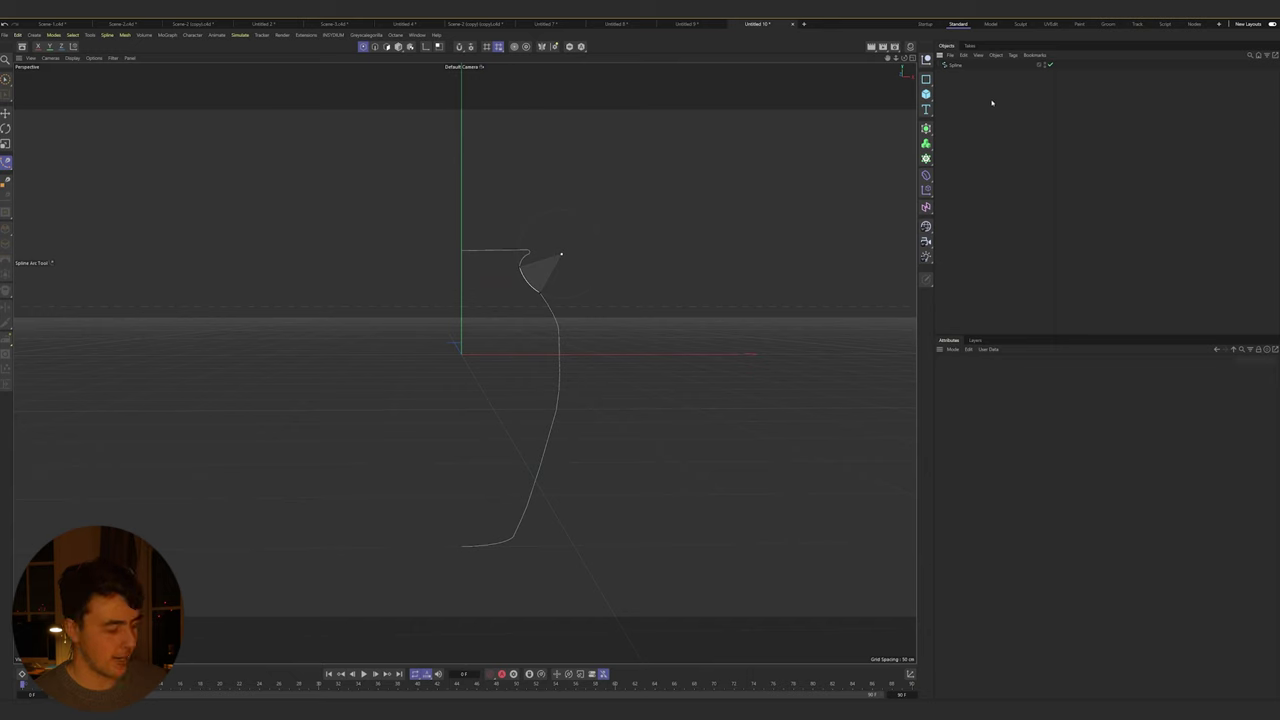
key("shift+c")
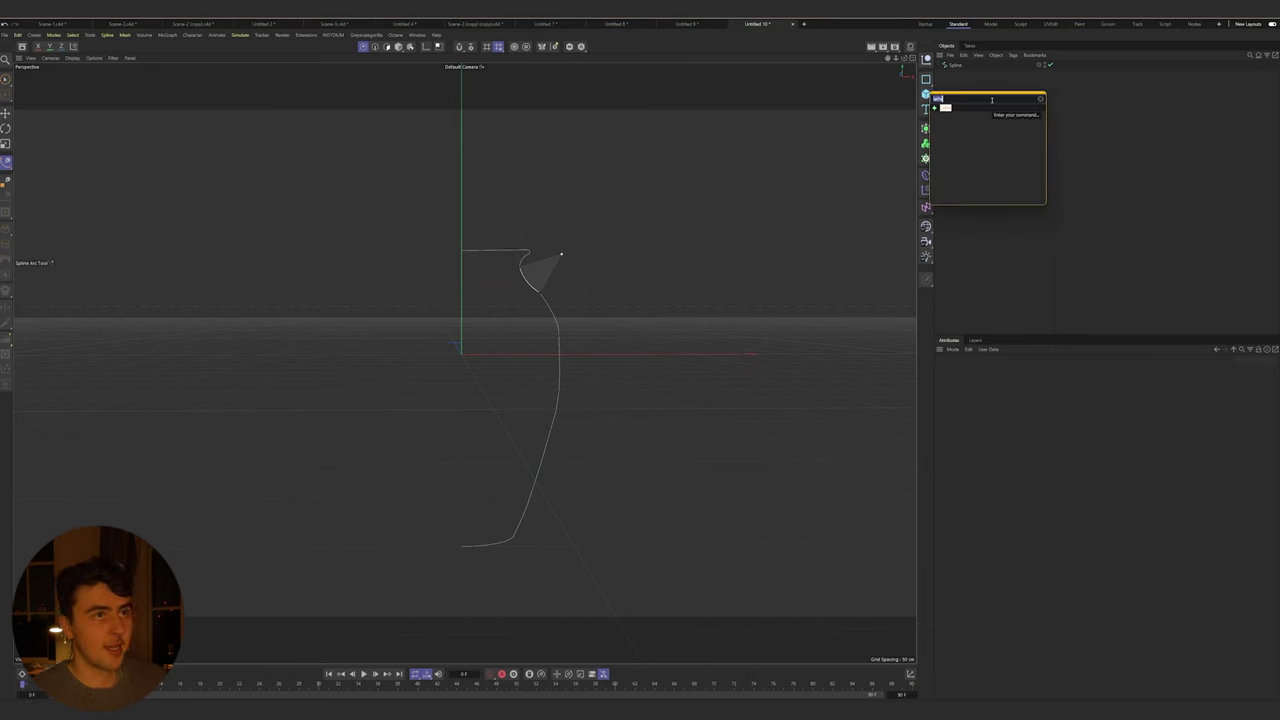
key("Return")
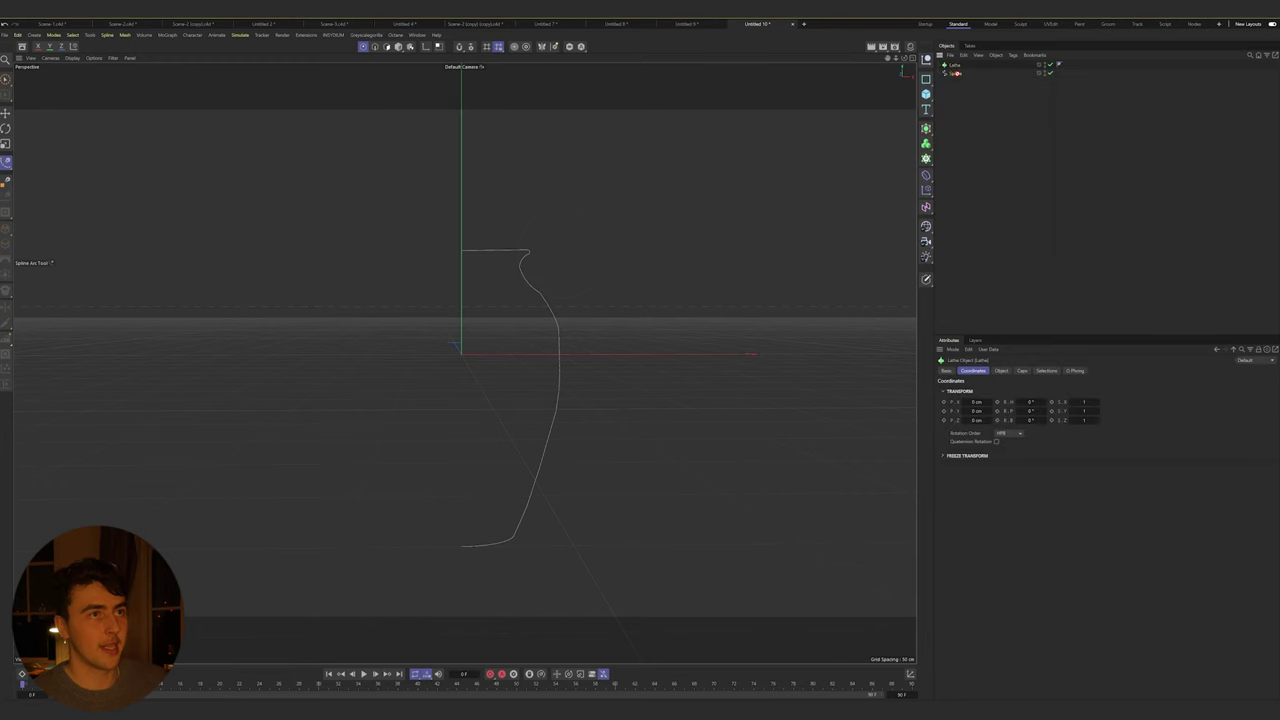
left_click_drag(957, 73, 955, 65)
left_click_drag(513, 457, 486, 448, "alt")
scroll(491, 527, "up", 2)
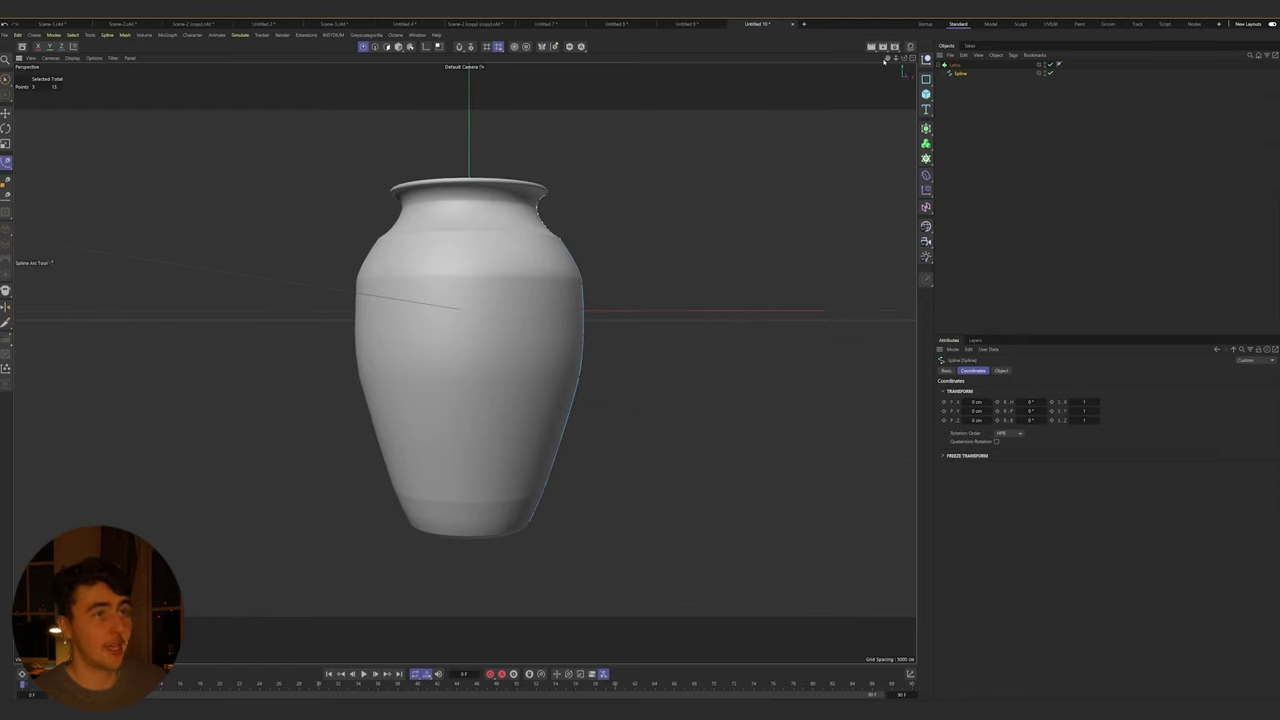
Make the lathed vase an editable polygon object and delete the loop of polygons covering its mouth
left_click(956, 64)
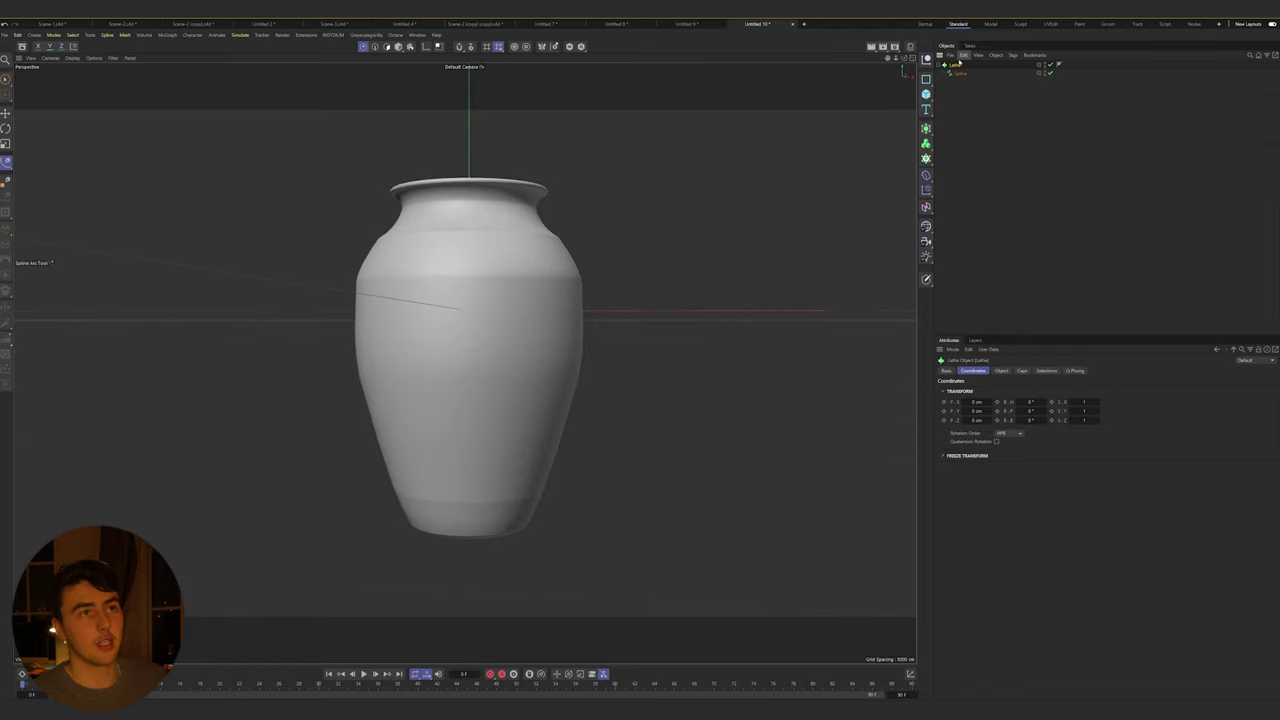
key("c")
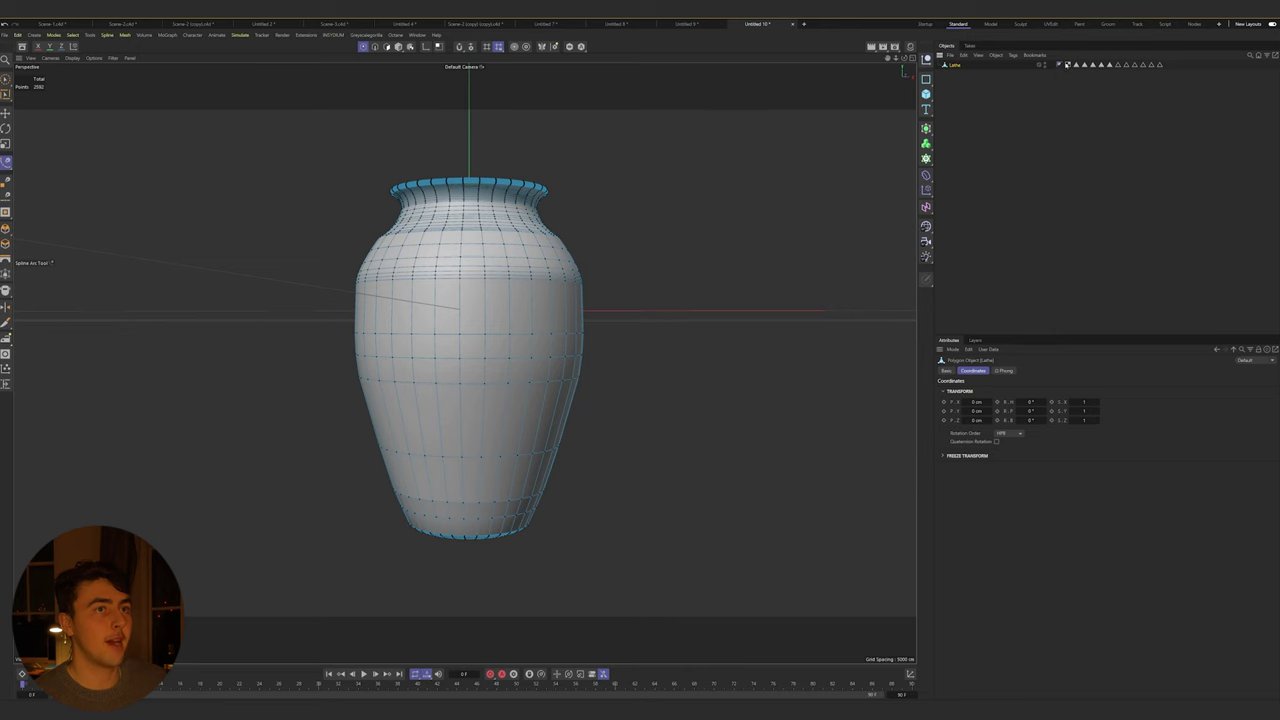
left_click_drag(525, 262, 525, 328, "alt")
left_click_drag(889, 58, 906, 155)
left_click(387, 46)
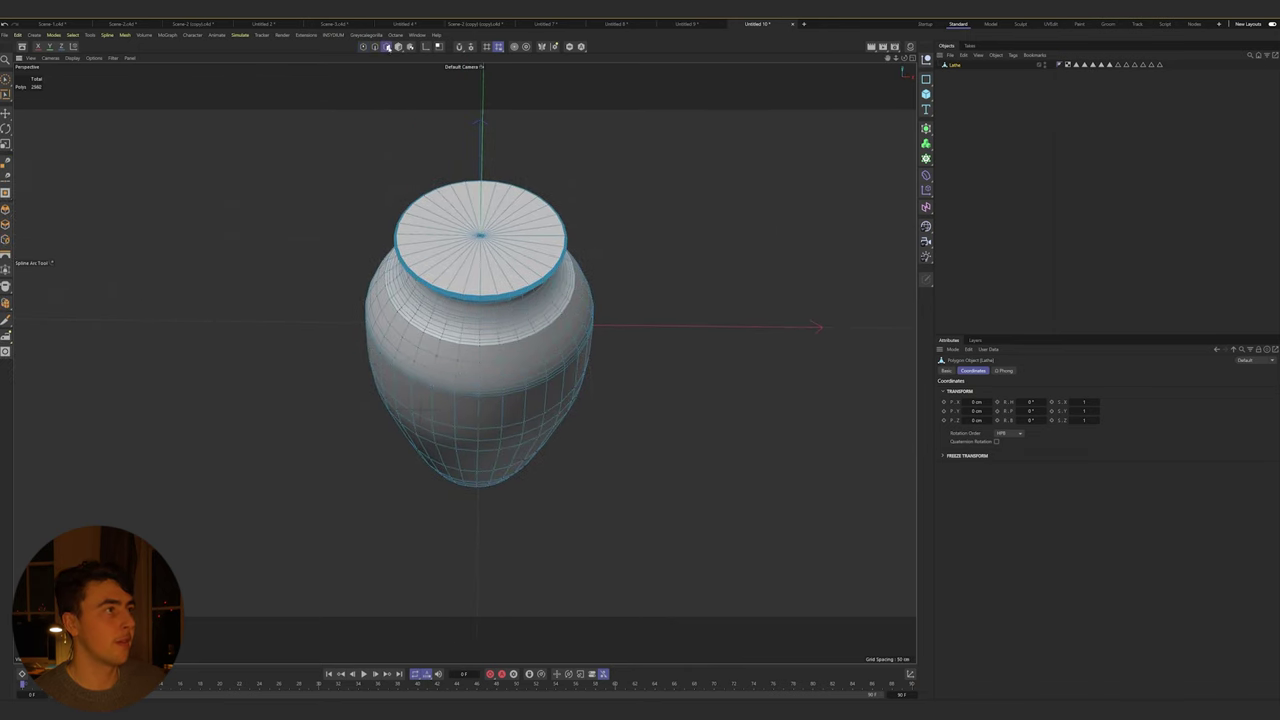
key("u")
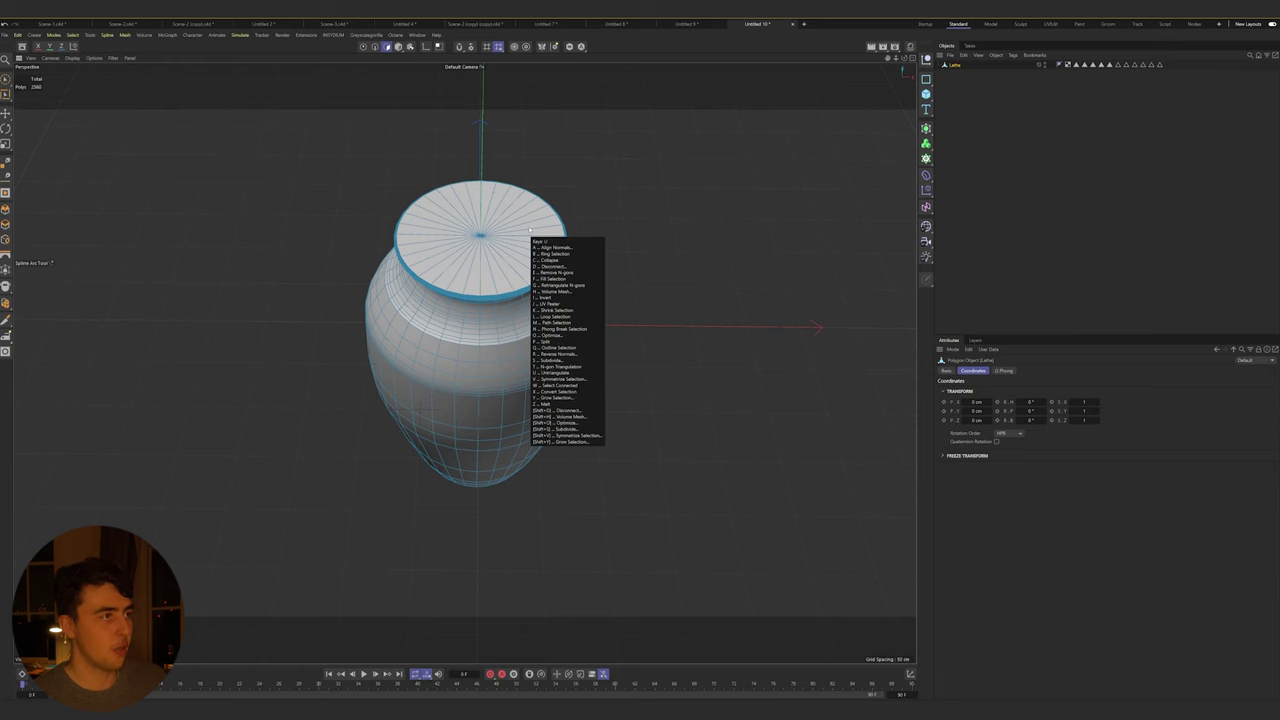
key("l")
left_click(530, 230)
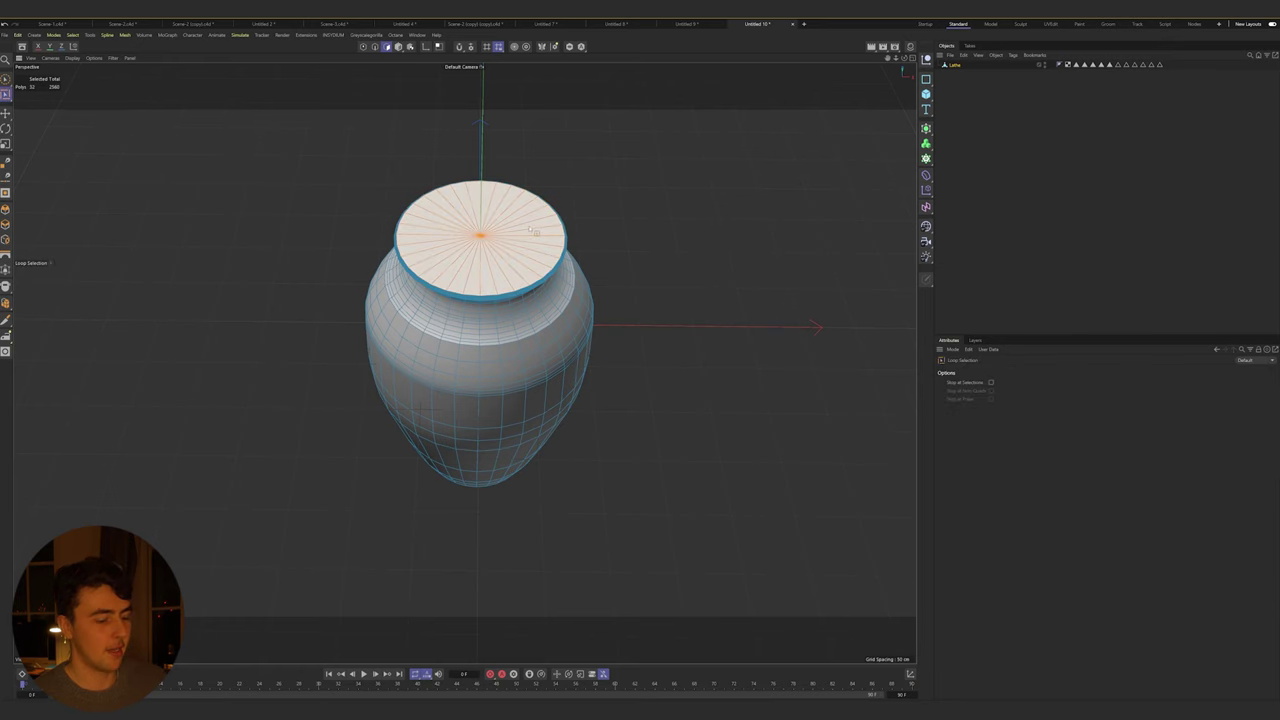
key("Delete")
left_click_drag(520, 310, 521, 276, "alt")
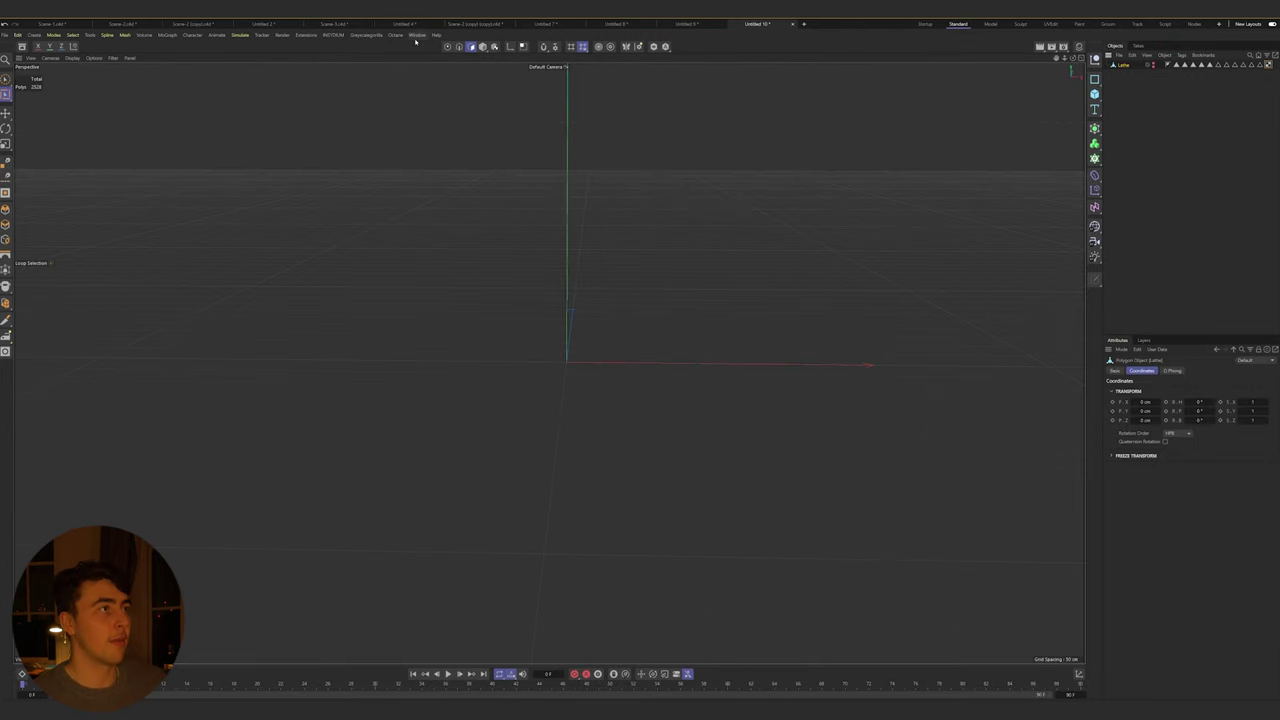
Add the first Dinner Plate model from the Asset Browser's plate results to the scene and close the browser
left_click(416, 35)
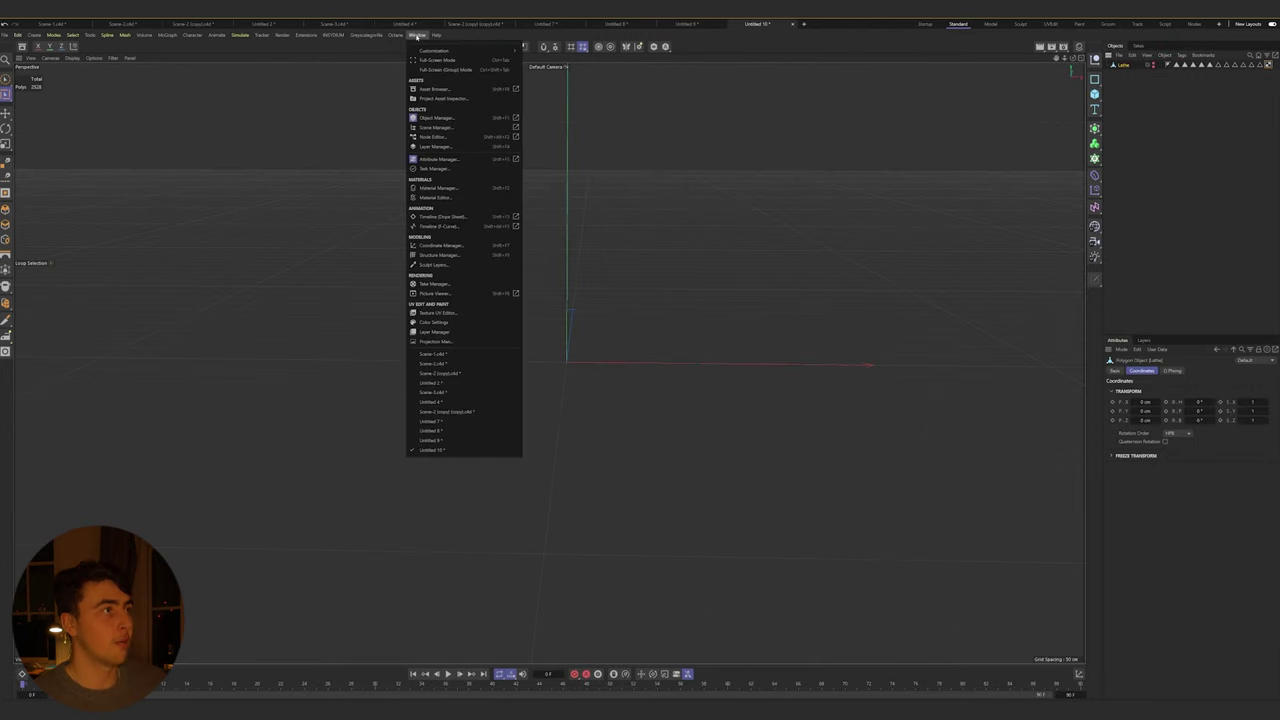
left_click(450, 86)
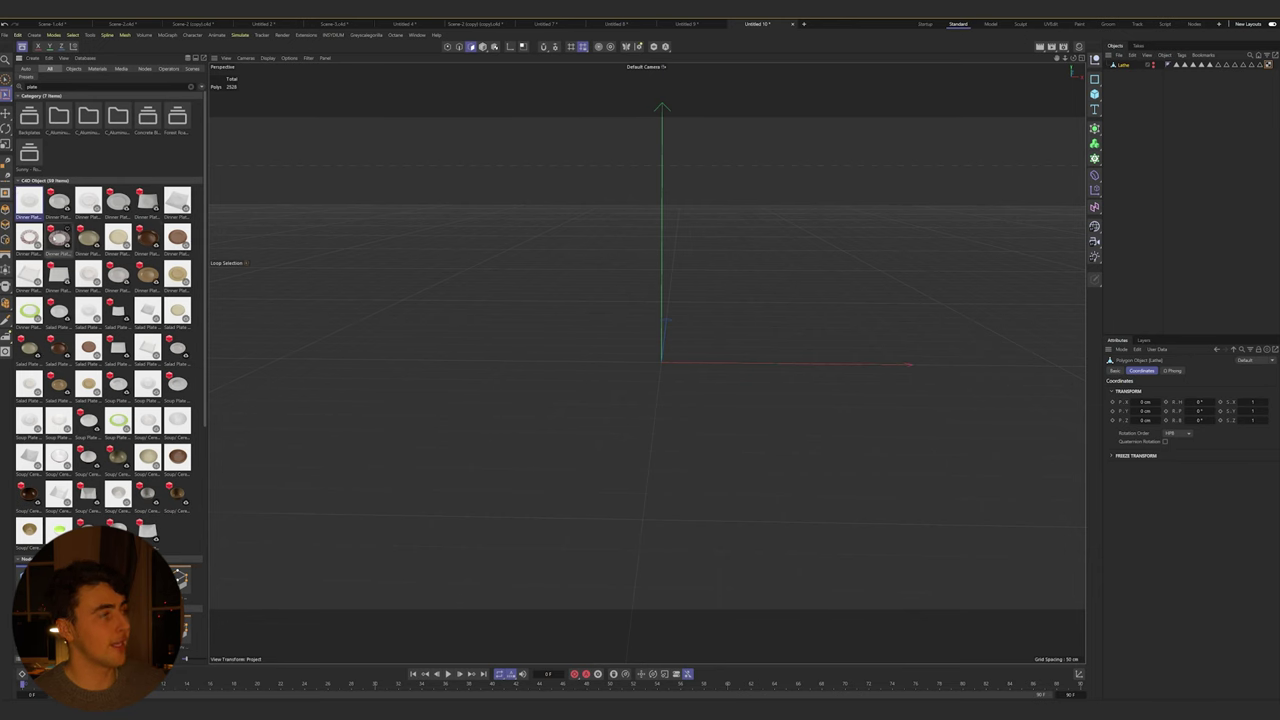
double_click(29, 202)
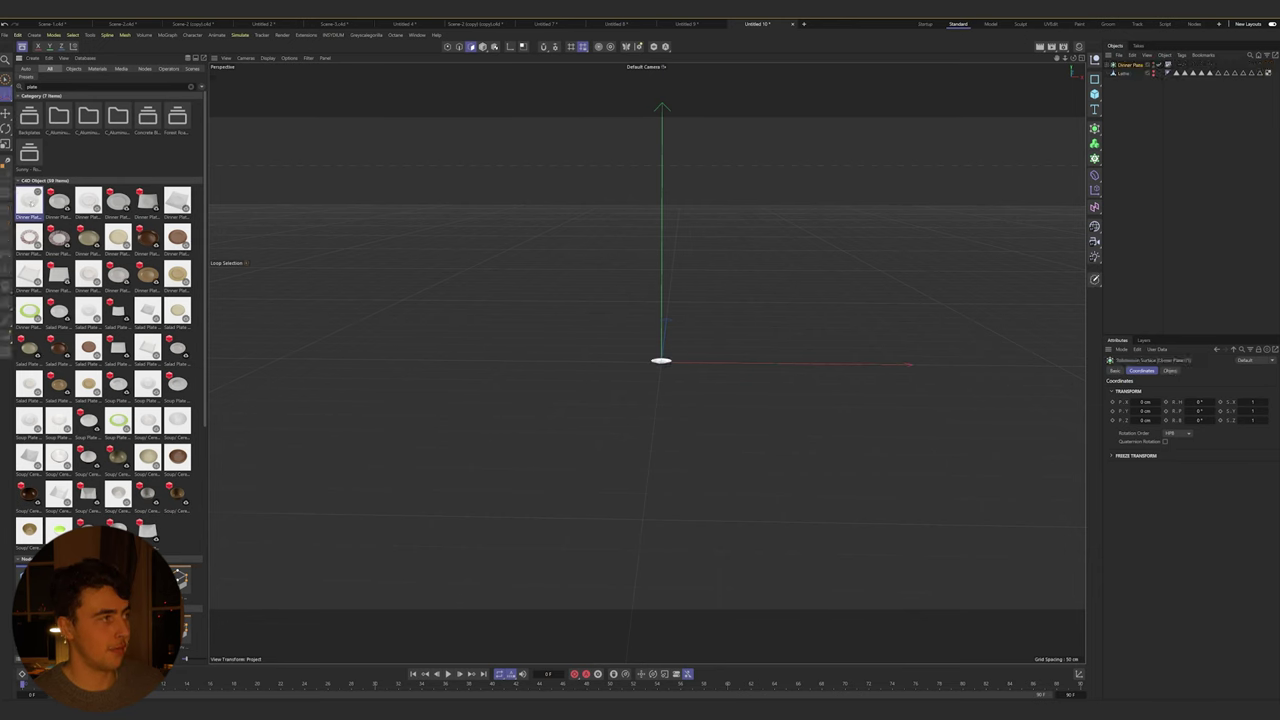
left_click(203, 59)
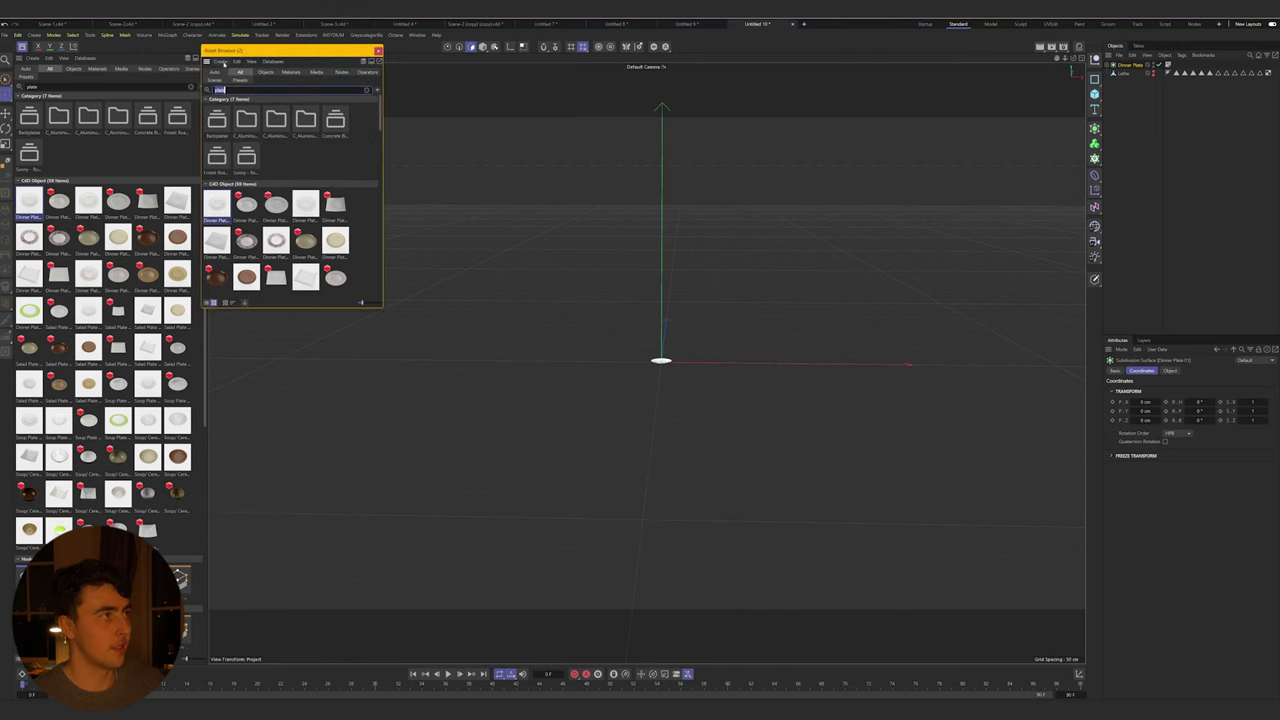
left_click(377, 49)
Move the dinner plate mesh out of its parent object and delete the emptied parent
scroll(580, 362, "up", 10)
scroll(552, 352, "up", 5)
left_click_drag(556, 358, 564, 384, "alt")
left_click(1107, 65)
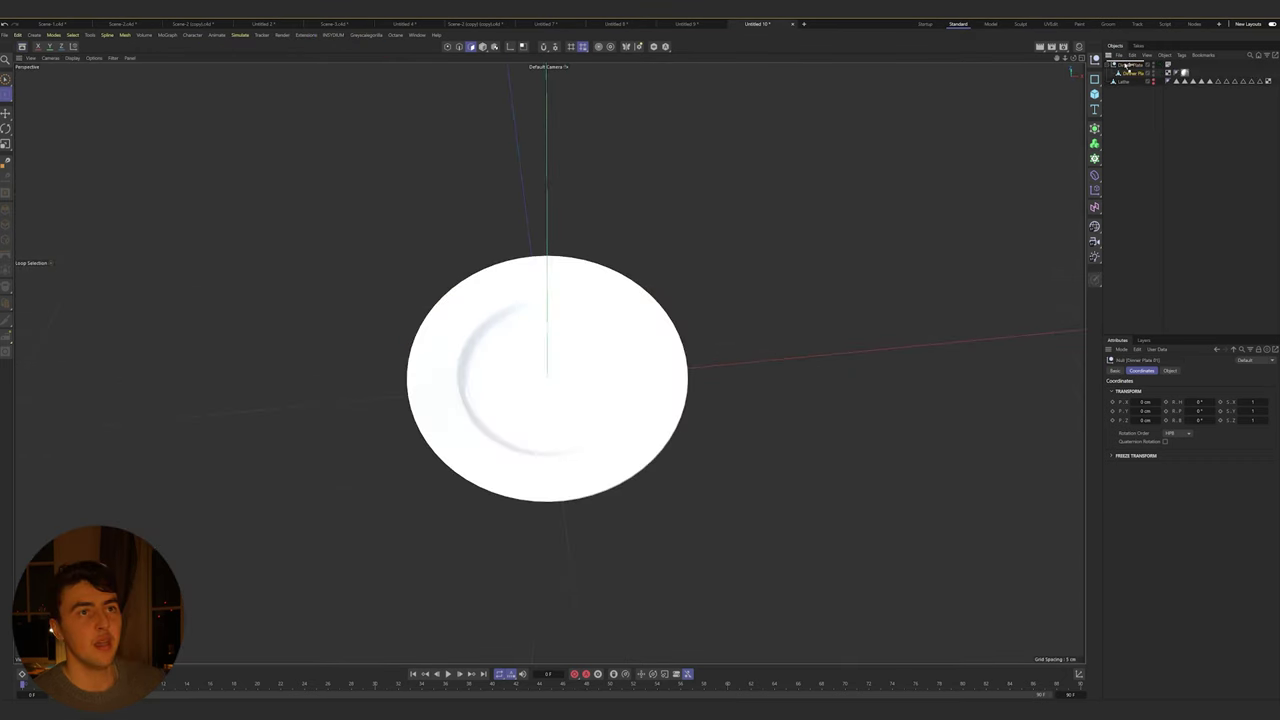
left_click_drag(1134, 73, 1130, 62)
left_click(1130, 73)
key("Delete")
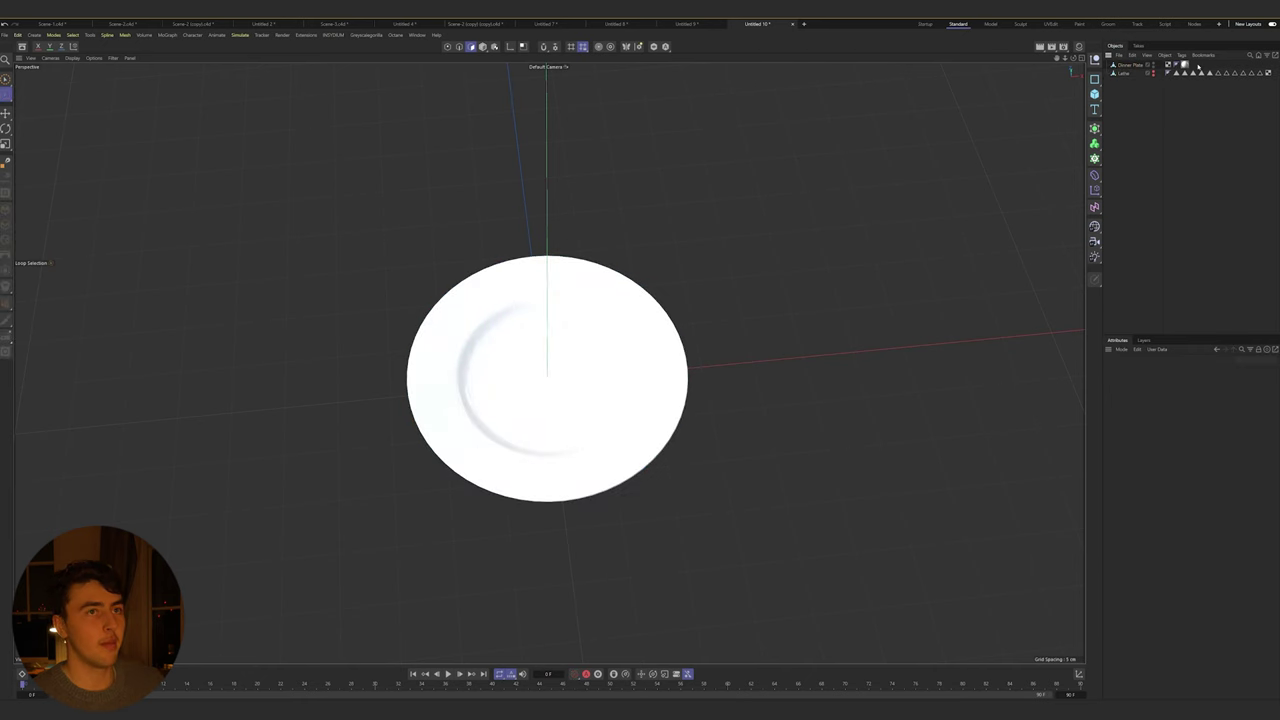
Stand the dinner plate upright beside the vase and select the two objects in turn
left_click(1185, 64)
left_click(1045, 24)
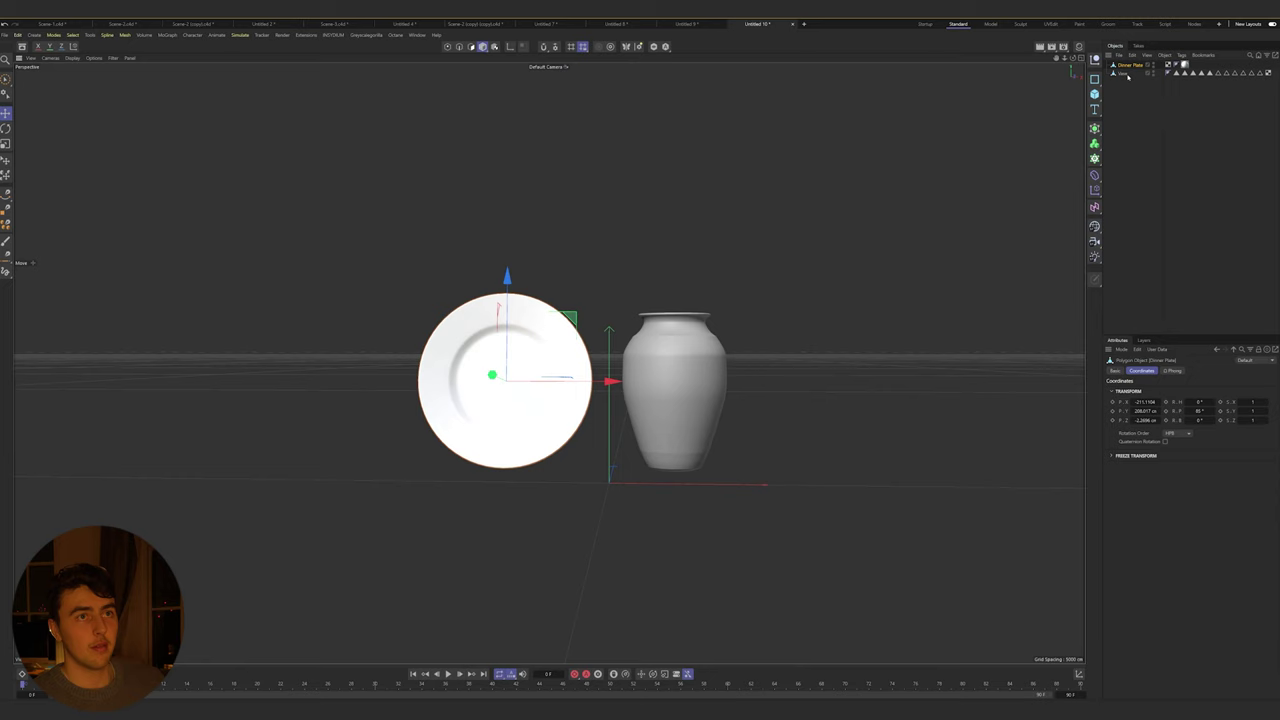
left_click(1124, 74)
left_click(1137, 66)
left_click(1121, 73)
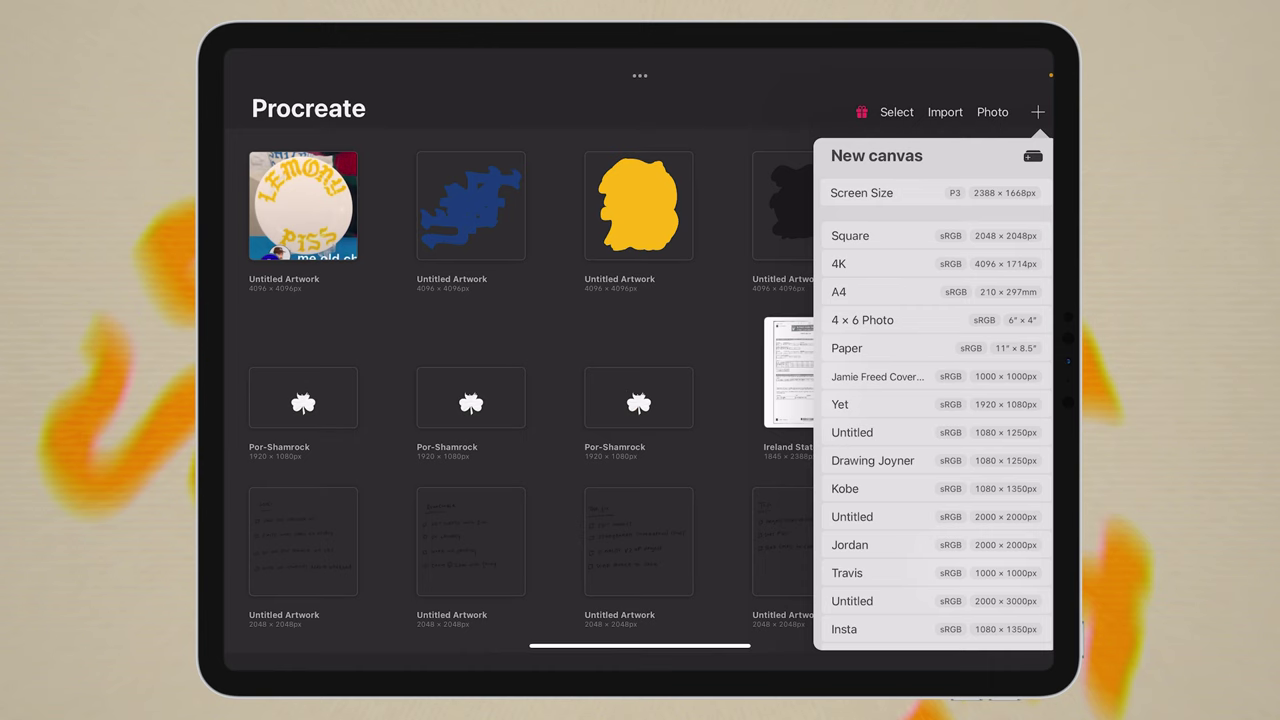
In Procreate, create a 4096 × 4096 px custom canvas and enlarge the reference photo until the Lemony Piss plate fills it
left_click(1033, 156)
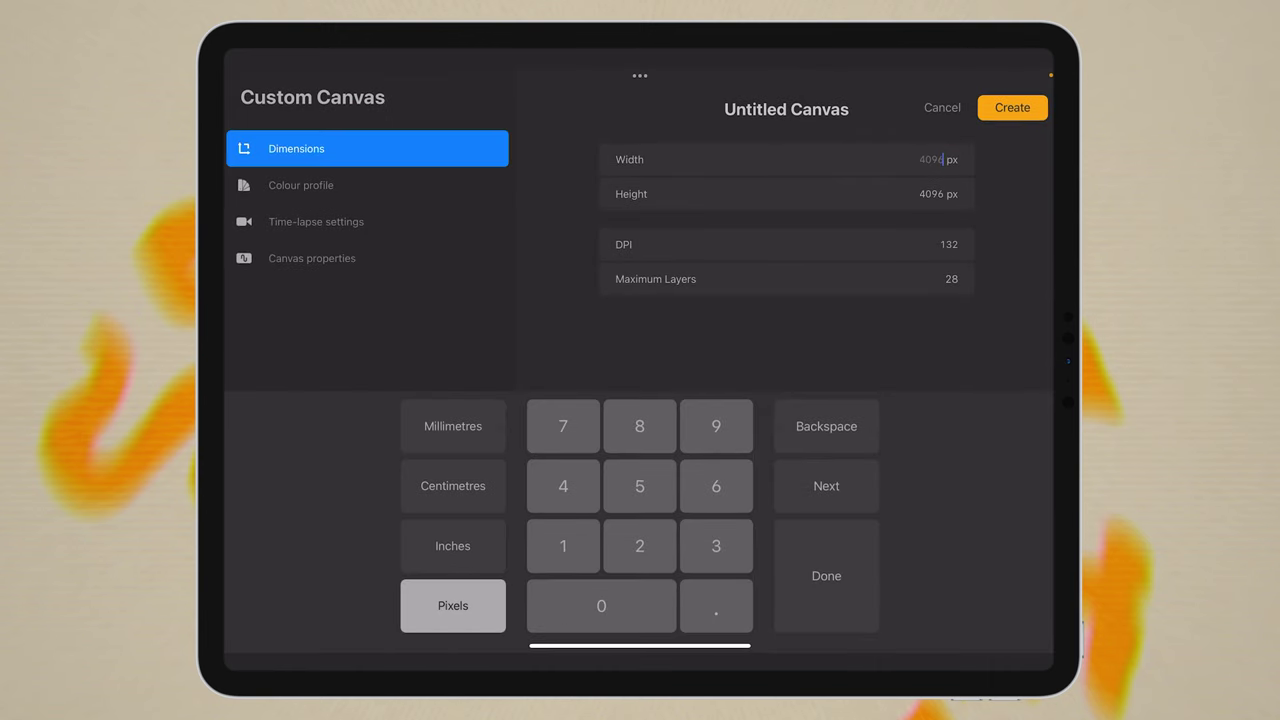
type("09")
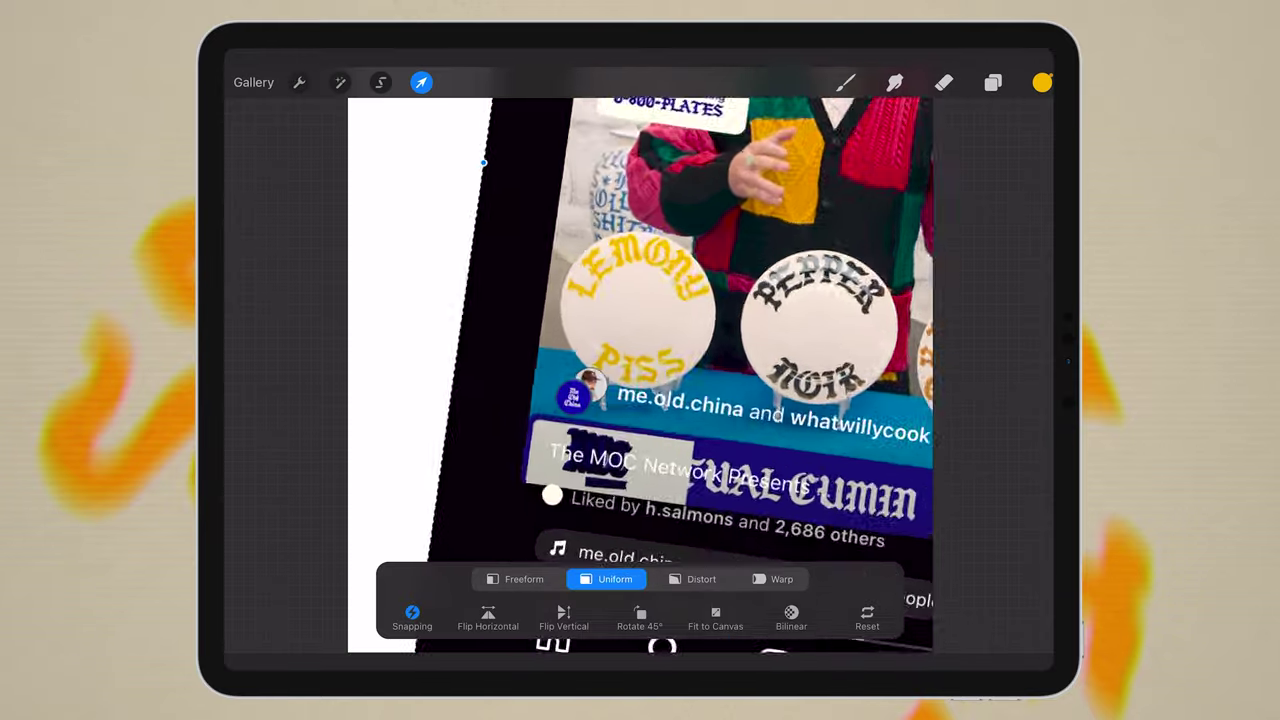
scroll(640, 330, "up", 10)
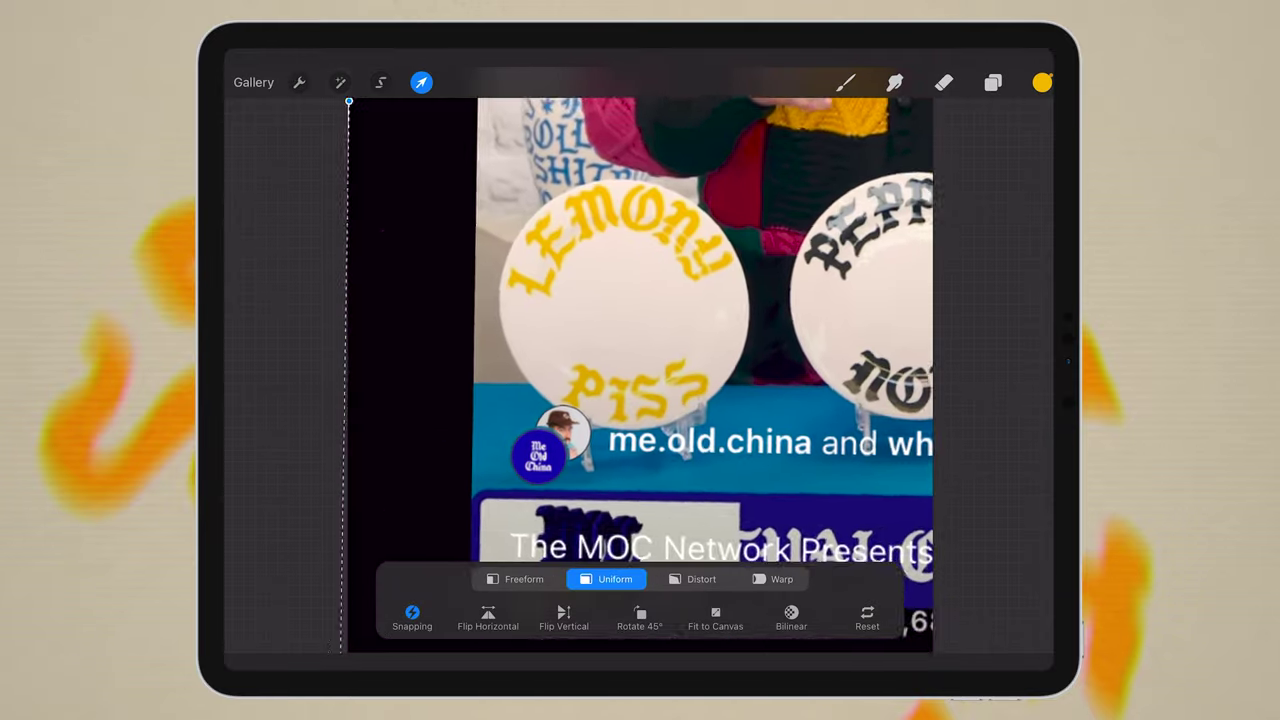
scroll(665, 330, "up", 2)
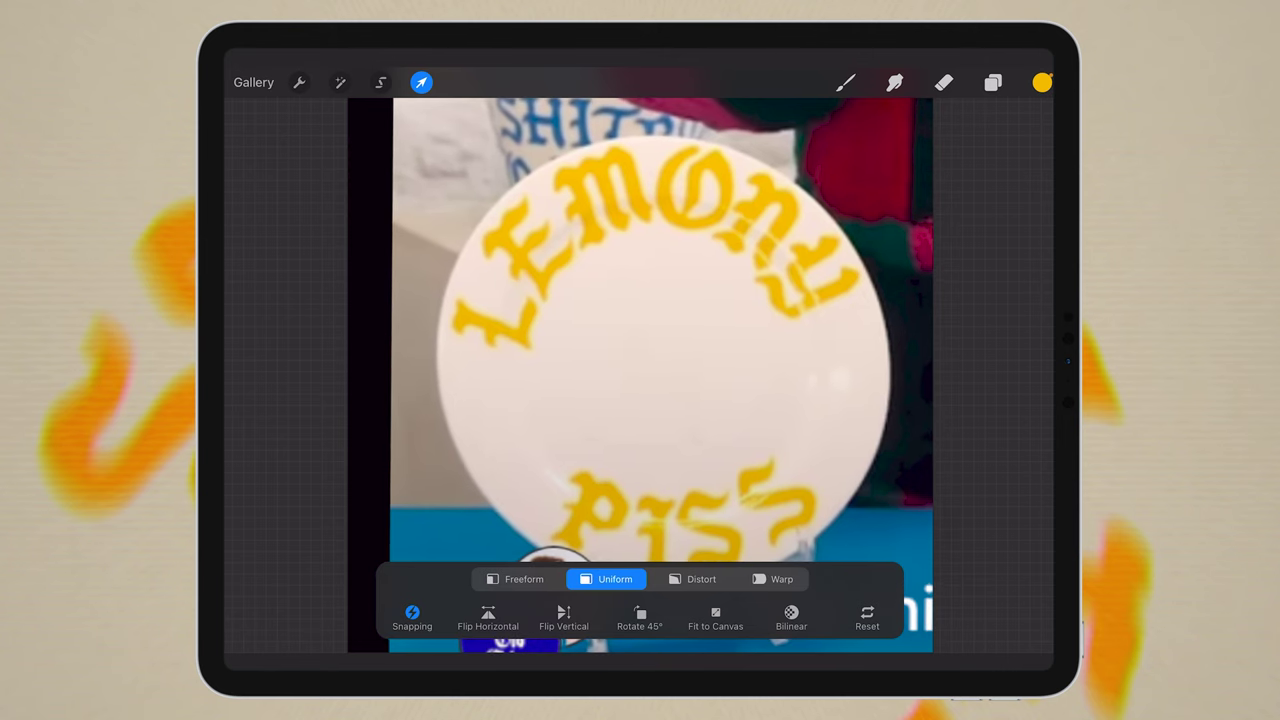
Duplicate the reference photo layer repeatedly until there are nine identical photo layers
left_click(993, 82)
left_click_drag(970, 181, 830, 181)
left_click(958, 181)
left_click_drag(970, 181, 830, 181)
left_click(958, 181)
left_click(958, 181)
left_click(958, 181)
Hide all the photo copies except the lowest one, directly above the background colour
left_click(872, 372)
left_click(1026, 276)
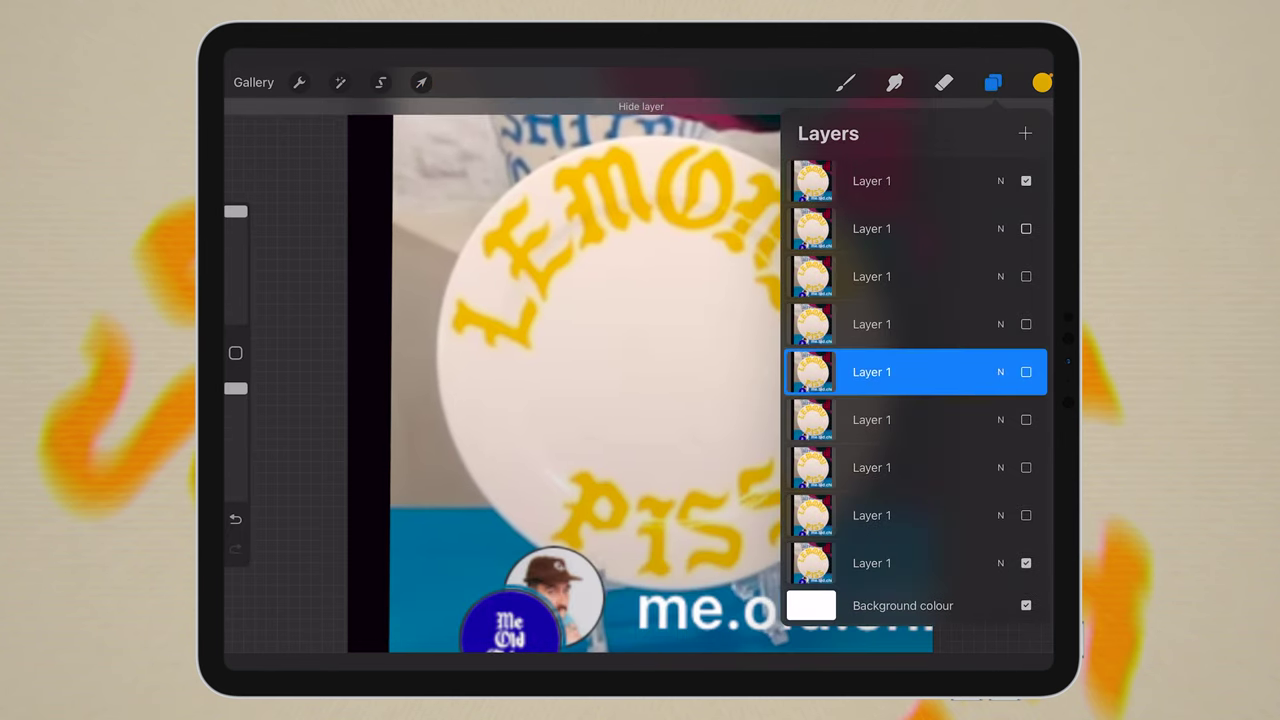
scroll(915, 395, "up", 1)
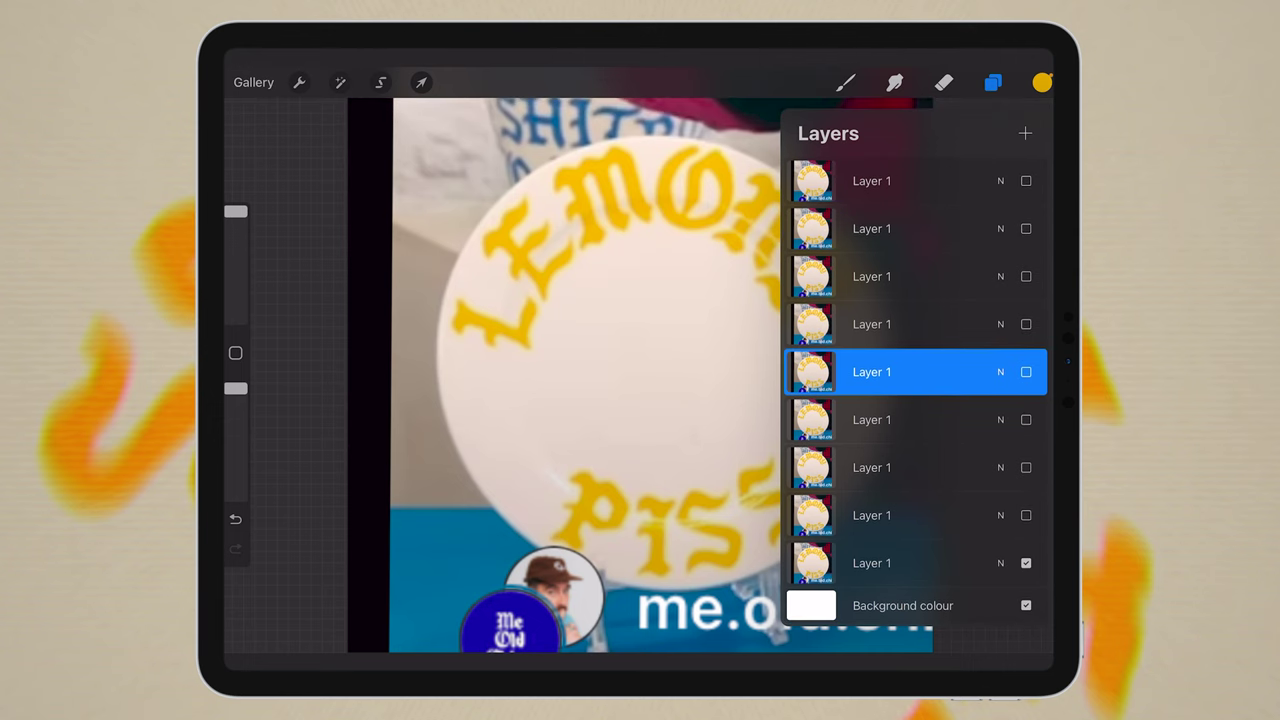
Reduce the lowest photo layer's opacity to 67% and add an empty layer directly above it
left_click(900, 563)
left_click(1000, 563)
left_click_drag(1029, 362, 955, 362)
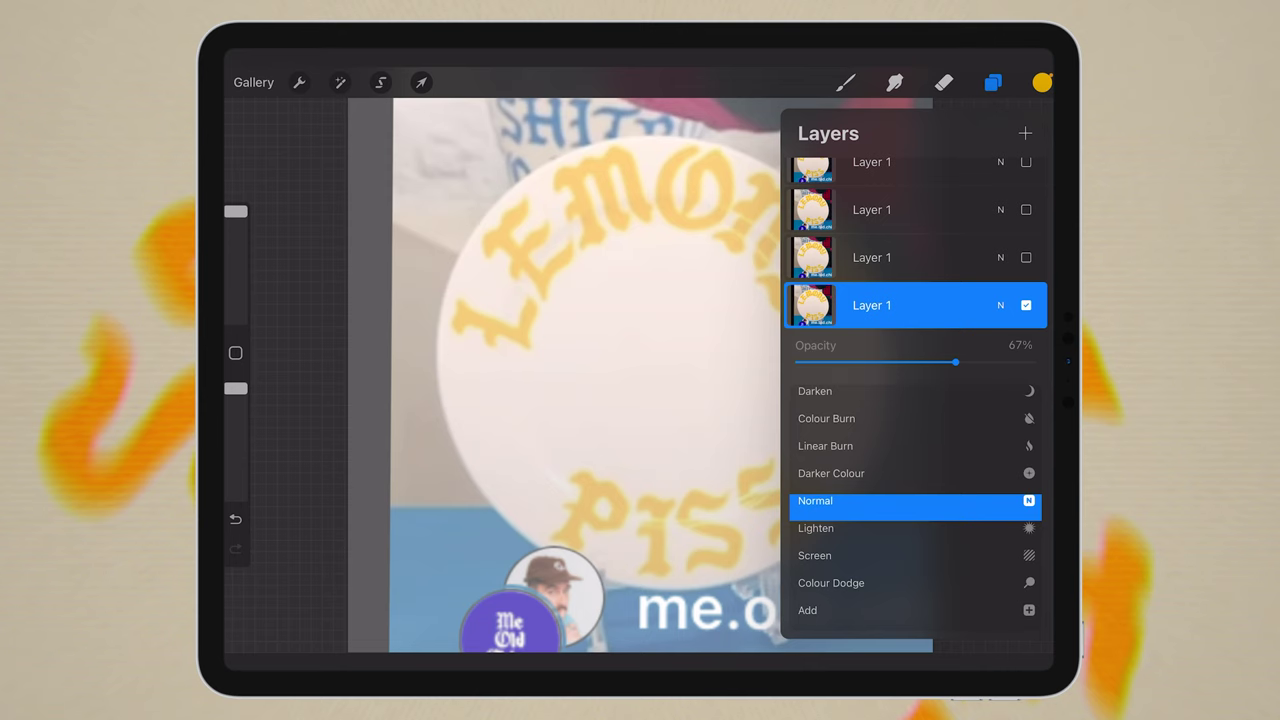
left_click(1000, 305)
left_click(1025, 133)
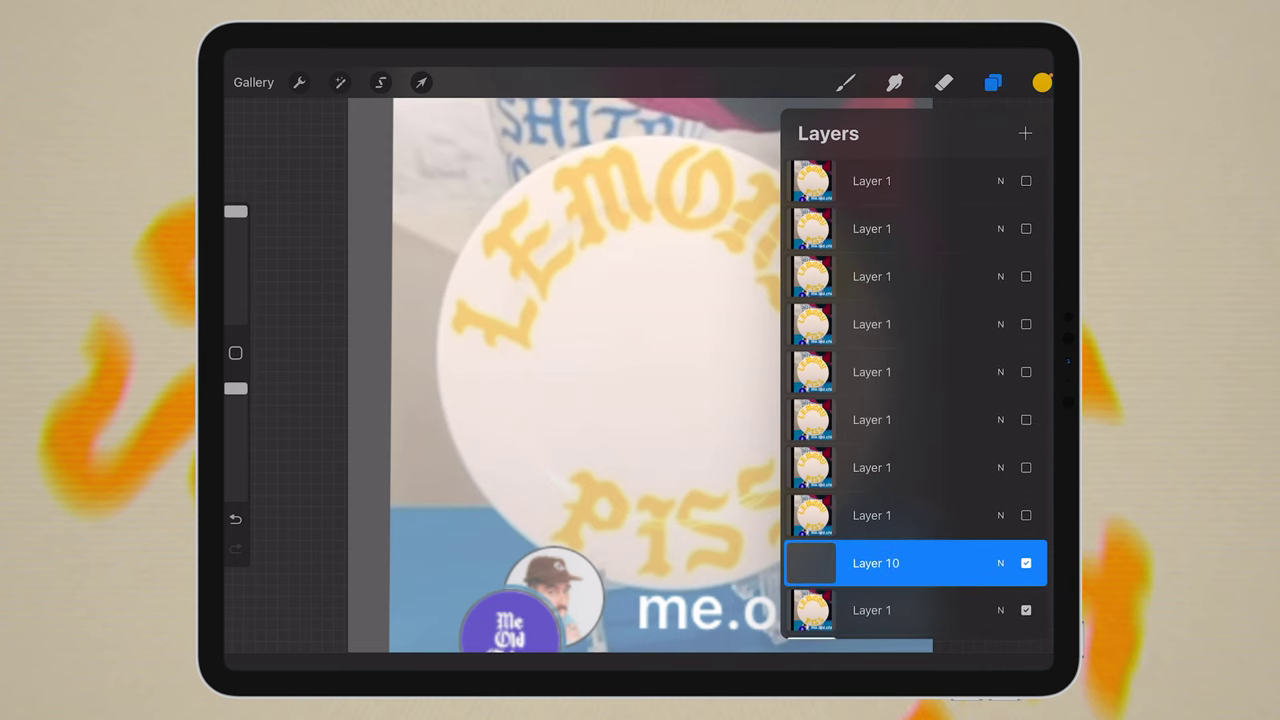
scroll(915, 400, "down", 1)
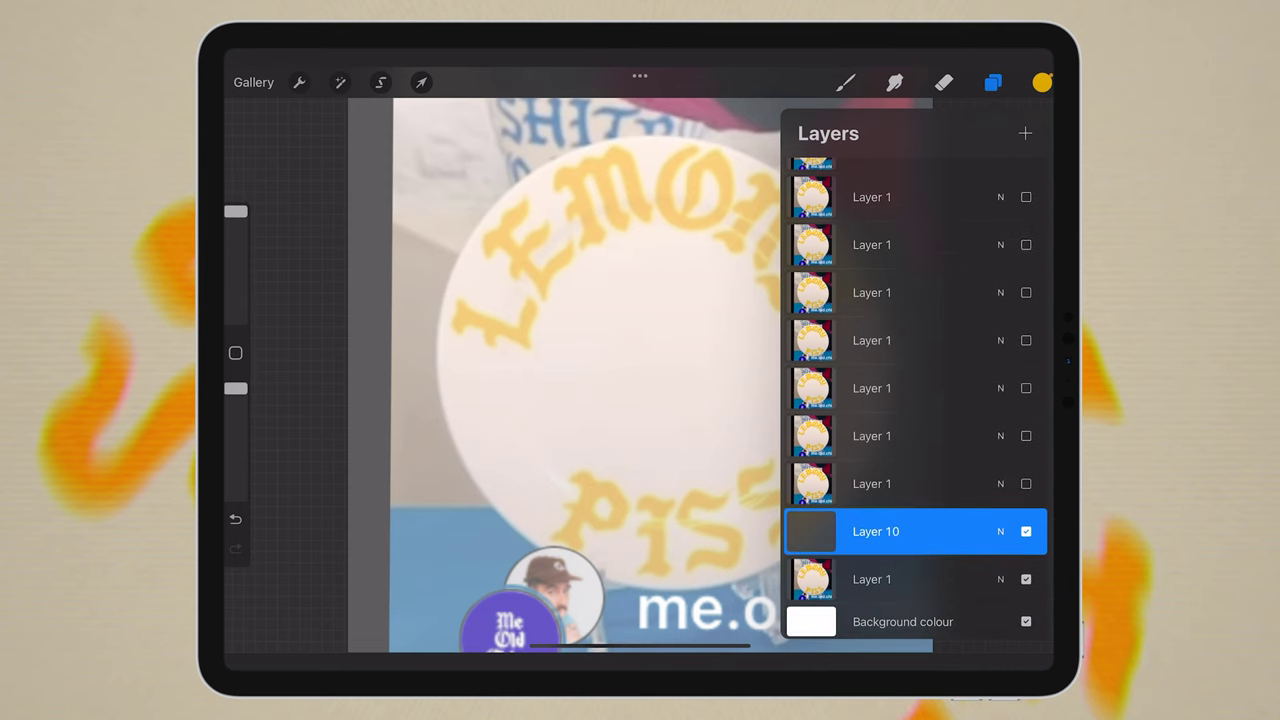
left_click(1026, 484)
left_click(915, 484)
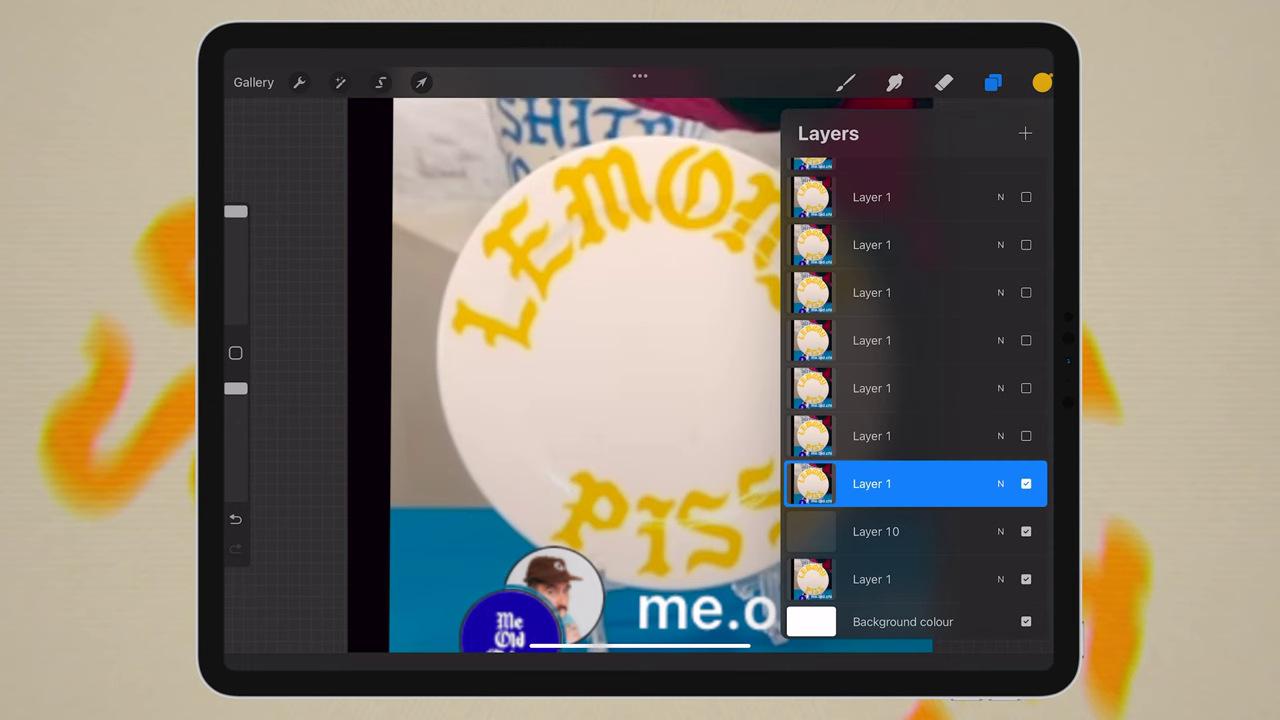
left_click_drag(518, 226, 521, 228)
left_click(900, 531)
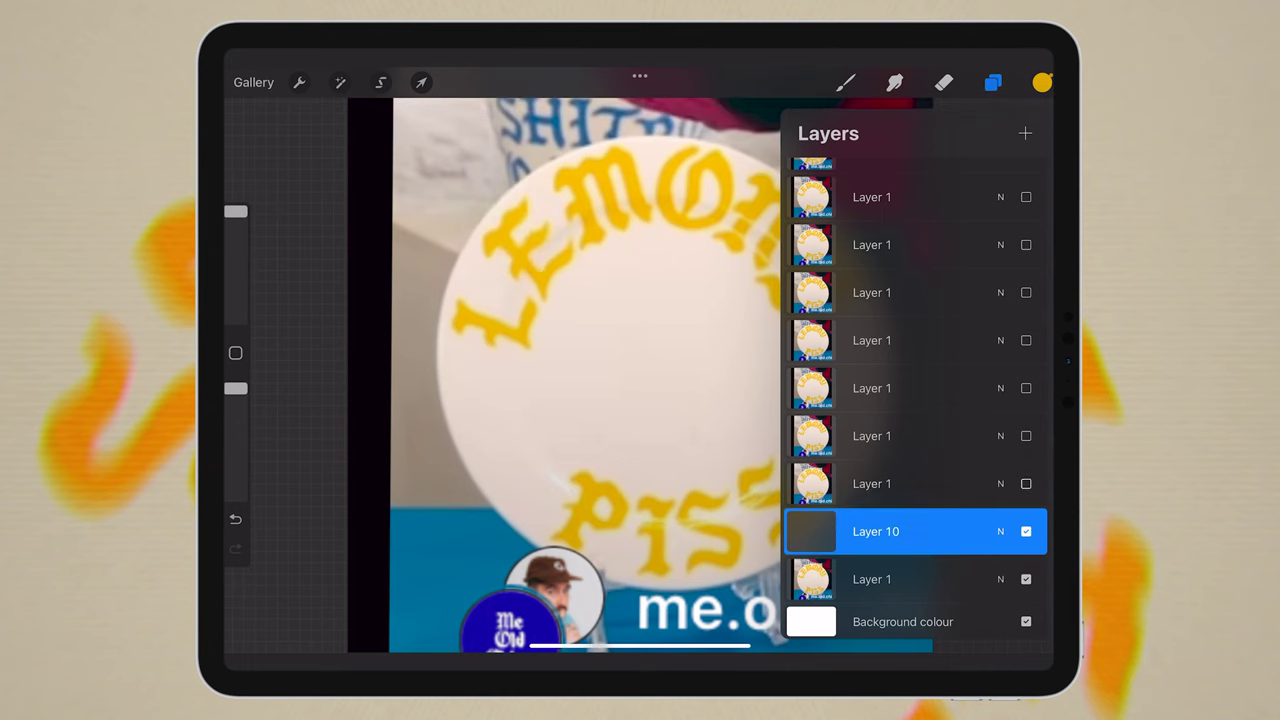
left_click(993, 82)
left_click(993, 82)
Transform the faded photo layer to enlarge the letter L and centre it on the canvas
left_click(900, 579)
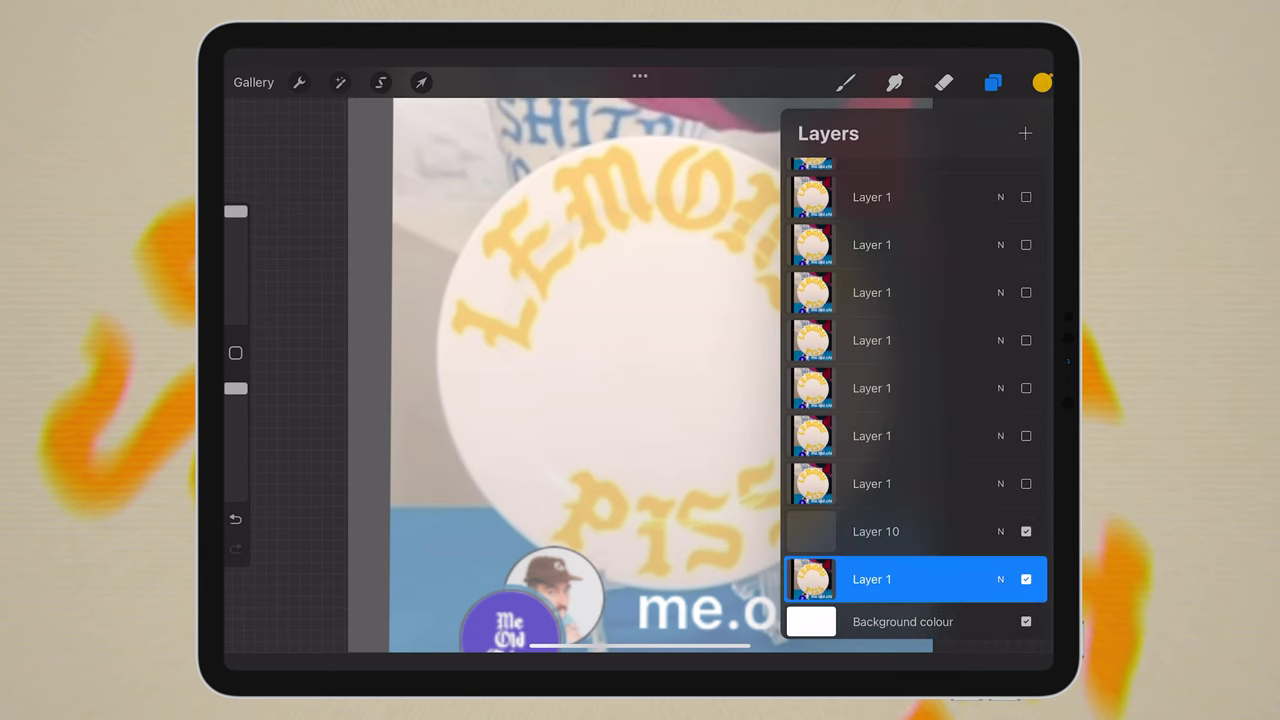
left_click(421, 82)
mouse_move(495, 325)
left_mouse_down()
mouse_move(573, 186)
mouse_move(586, 250)
mouse_move(606, 251)
mouse_move(658, 360)
left_mouse_up()
left_click(421, 82)
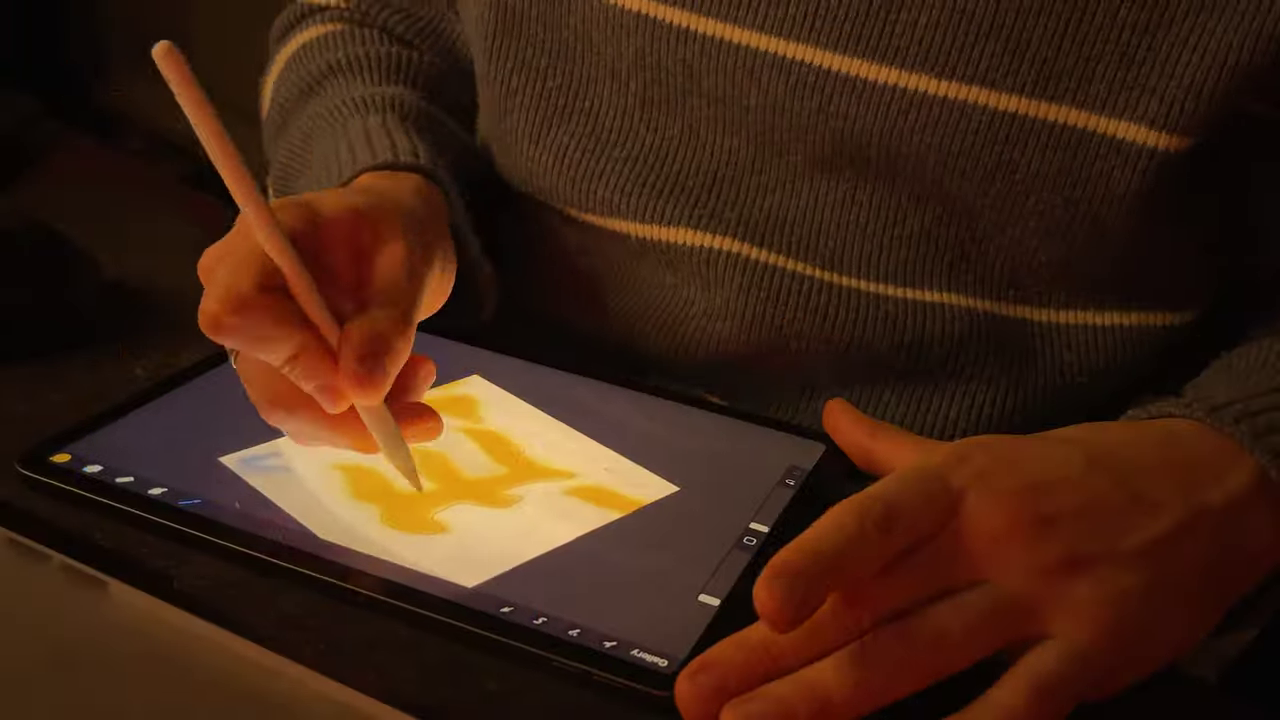
Trace the plate's letters in yellow with the brush, each letter on its own layer
left_click(845, 82)
left_click(500, 388)
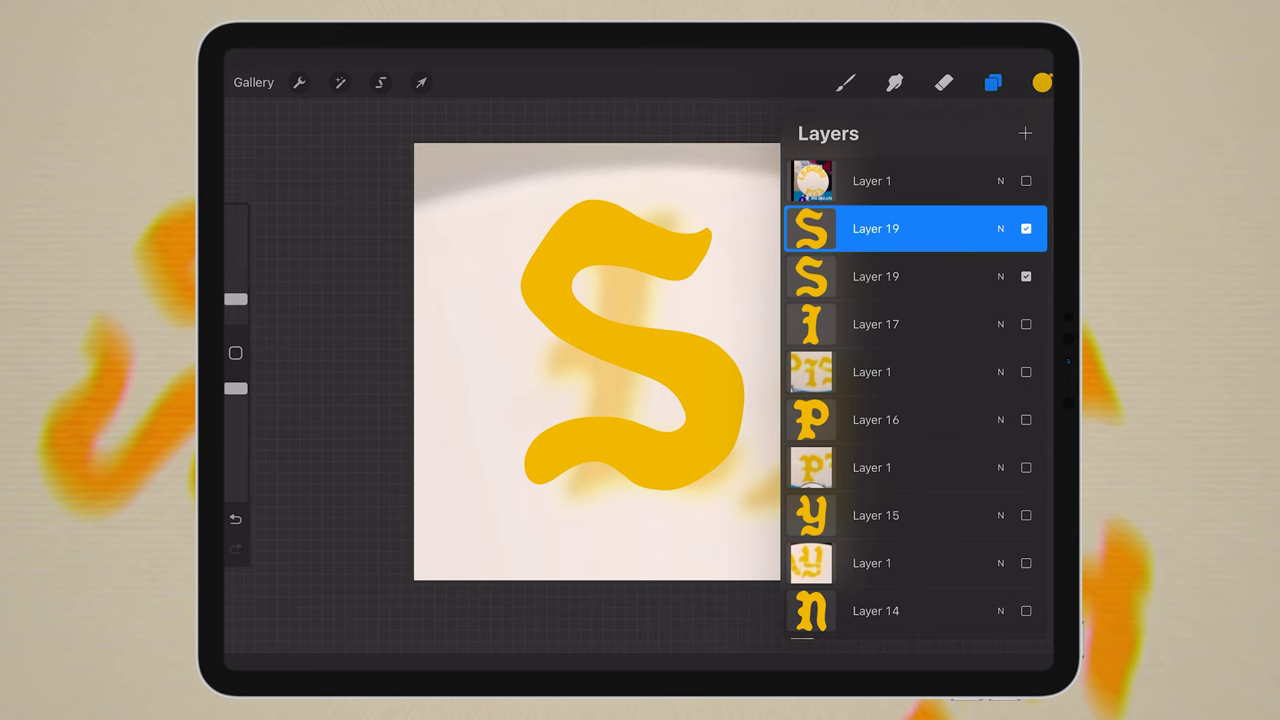
Show the traced letter I layer and delete the photo copies lying between the letter layers
left_click(1026, 324)
left_click_drag(1000, 372, 900, 372)
left_click(1018, 372)
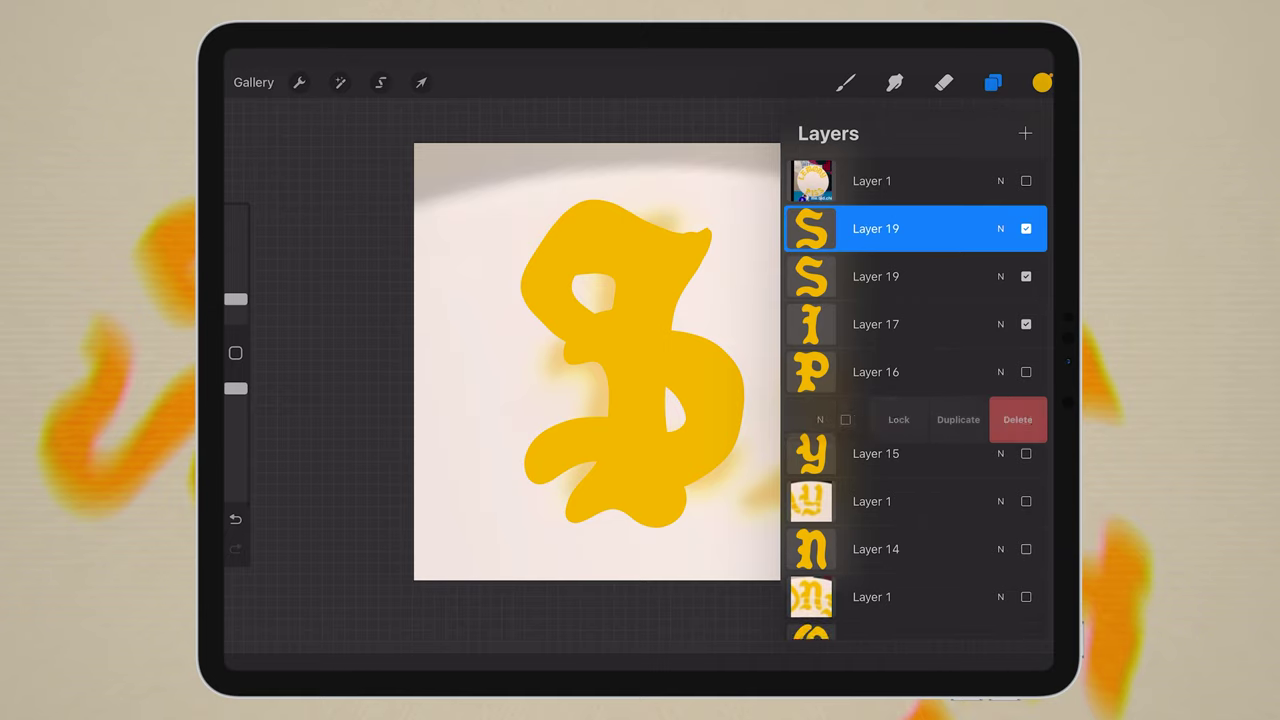
left_click(1018, 419)
left_click_drag(1000, 467, 900, 467)
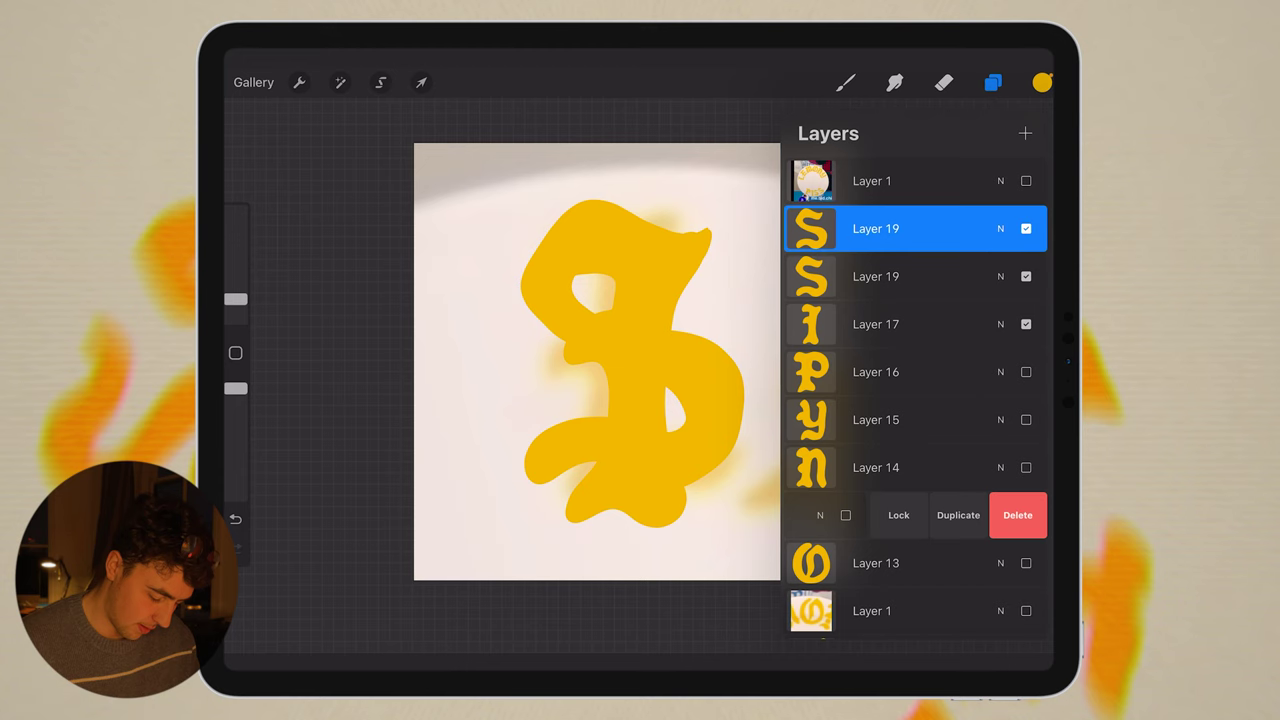
left_click(1017, 514)
Make the hidden letter layers 10 to 16 visible
scroll(915, 400, "down", 3)
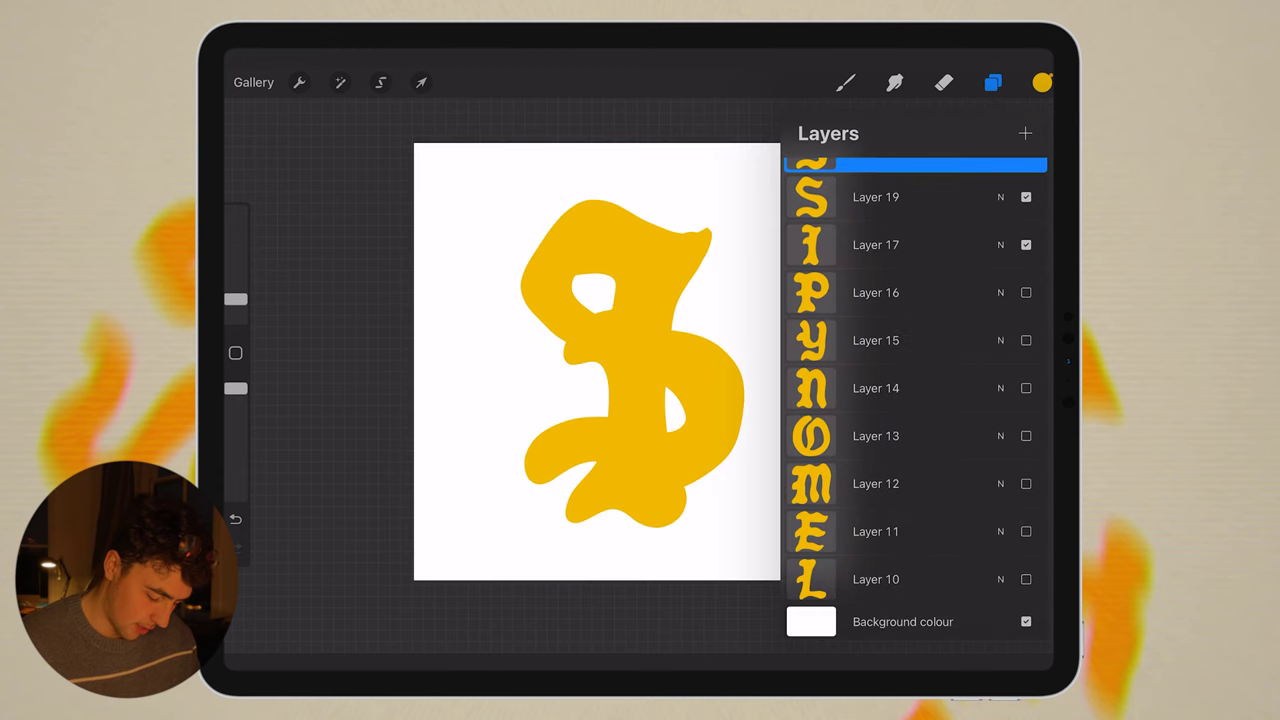
left_click(1026, 579)
left_click(1026, 531)
left_click(1026, 483)
left_click(1026, 436)
left_click(1026, 388)
left_click(1026, 340)
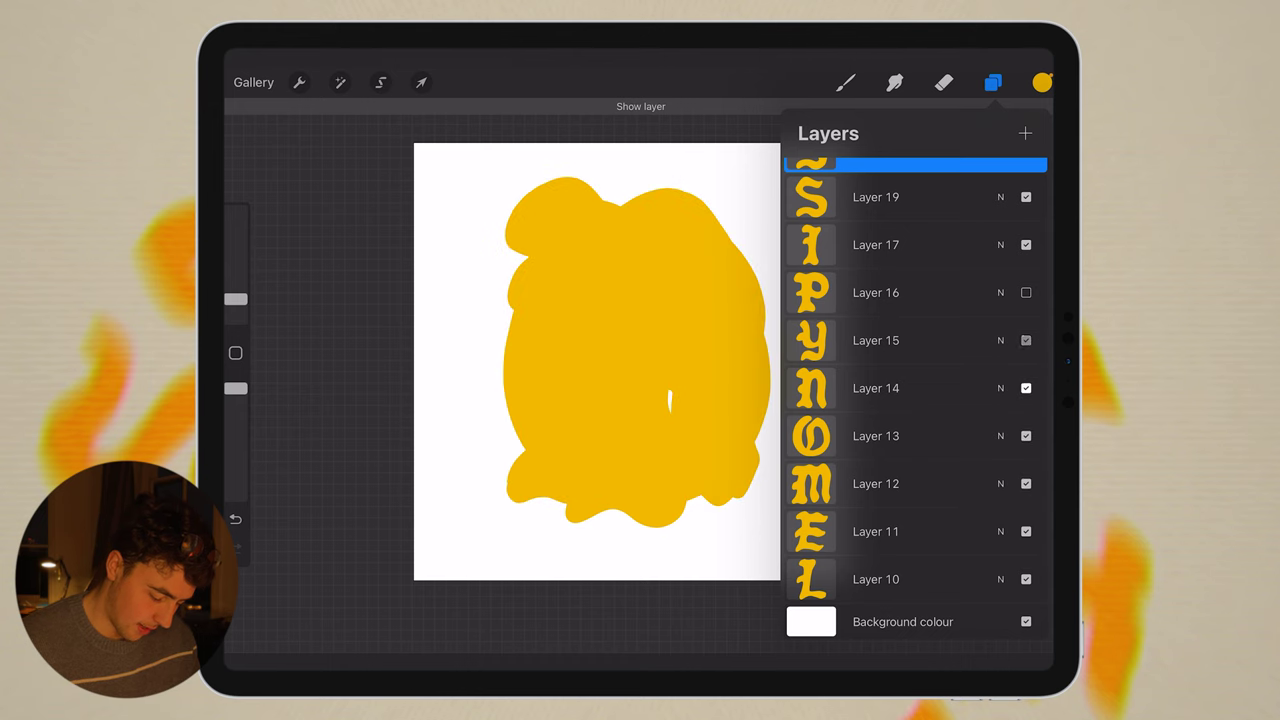
left_click(1026, 292)
Show and select the remaining full reference photo layer above the traced letters
scroll(915, 400, "up", 2)
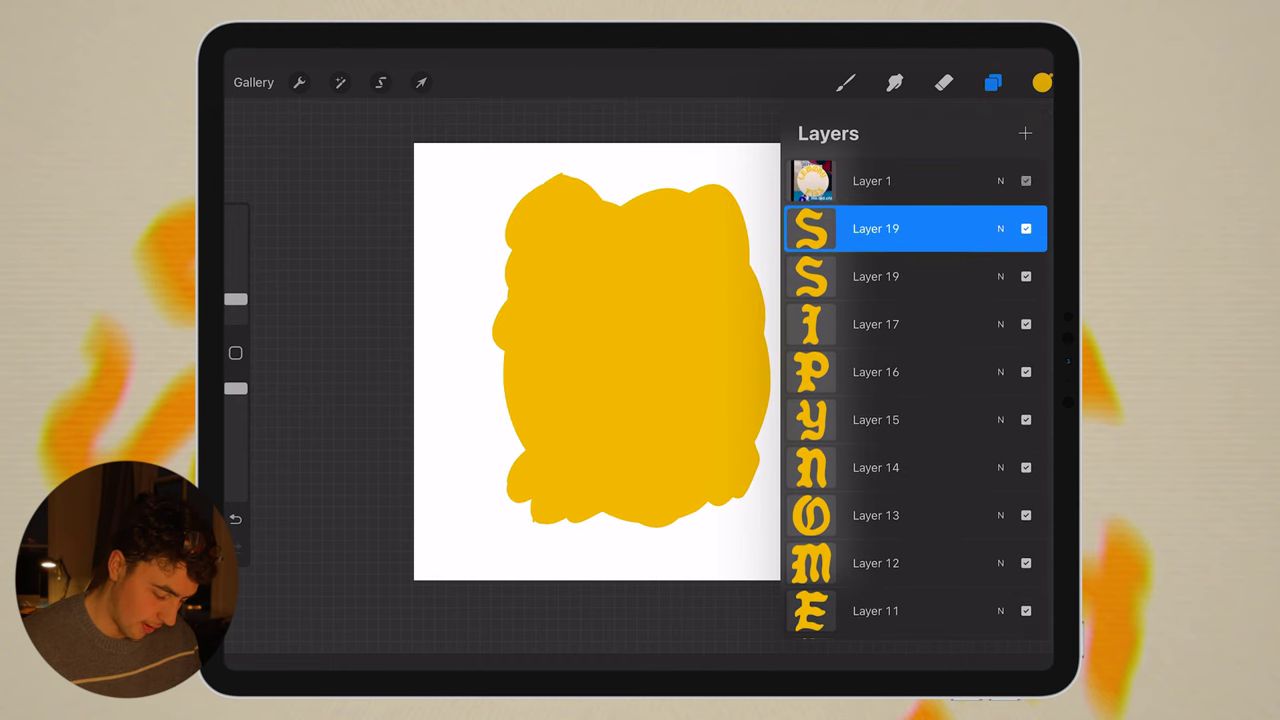
left_click(1026, 181)
left_click(875, 181)
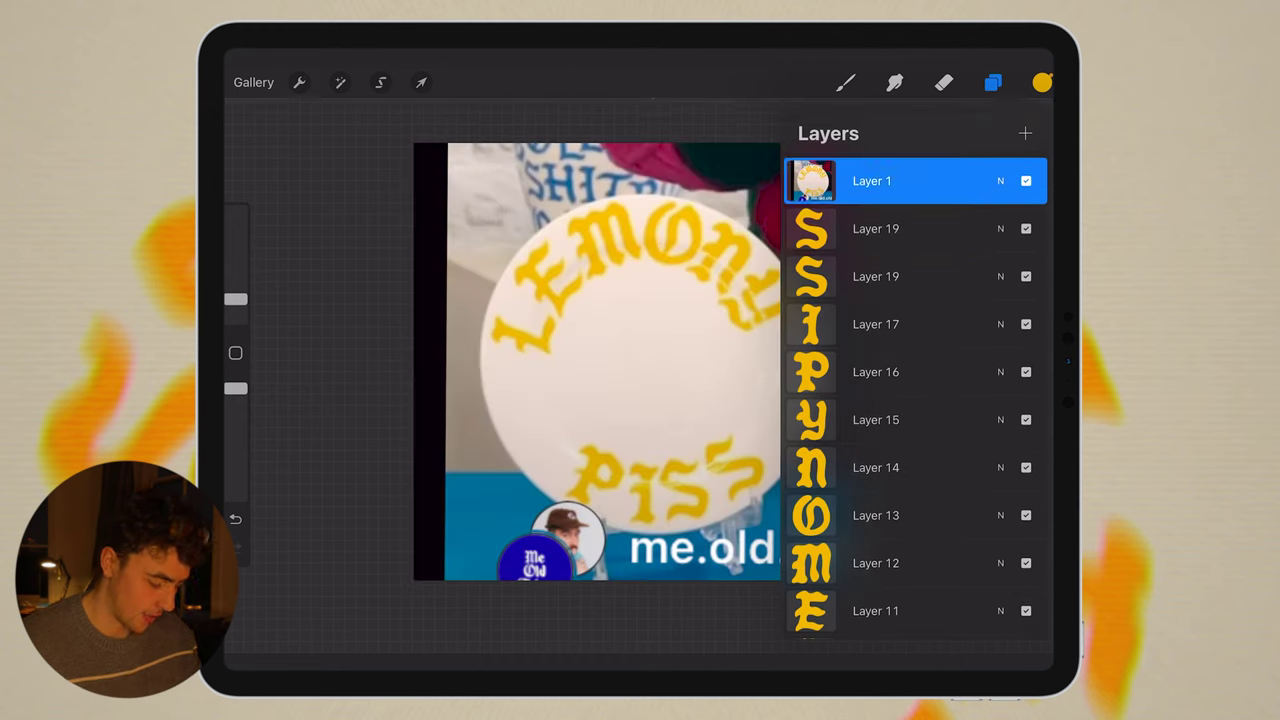
scroll(915, 400, "down", 2)
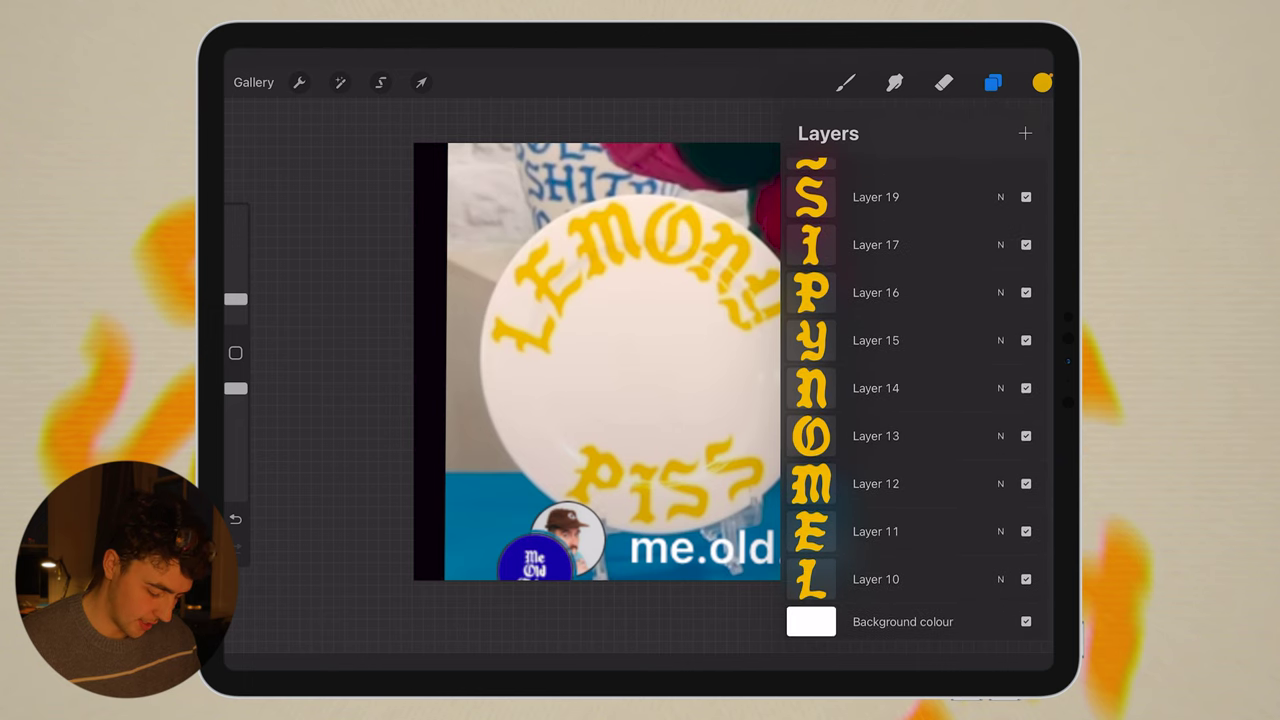
scroll(915, 400, "up", 2)
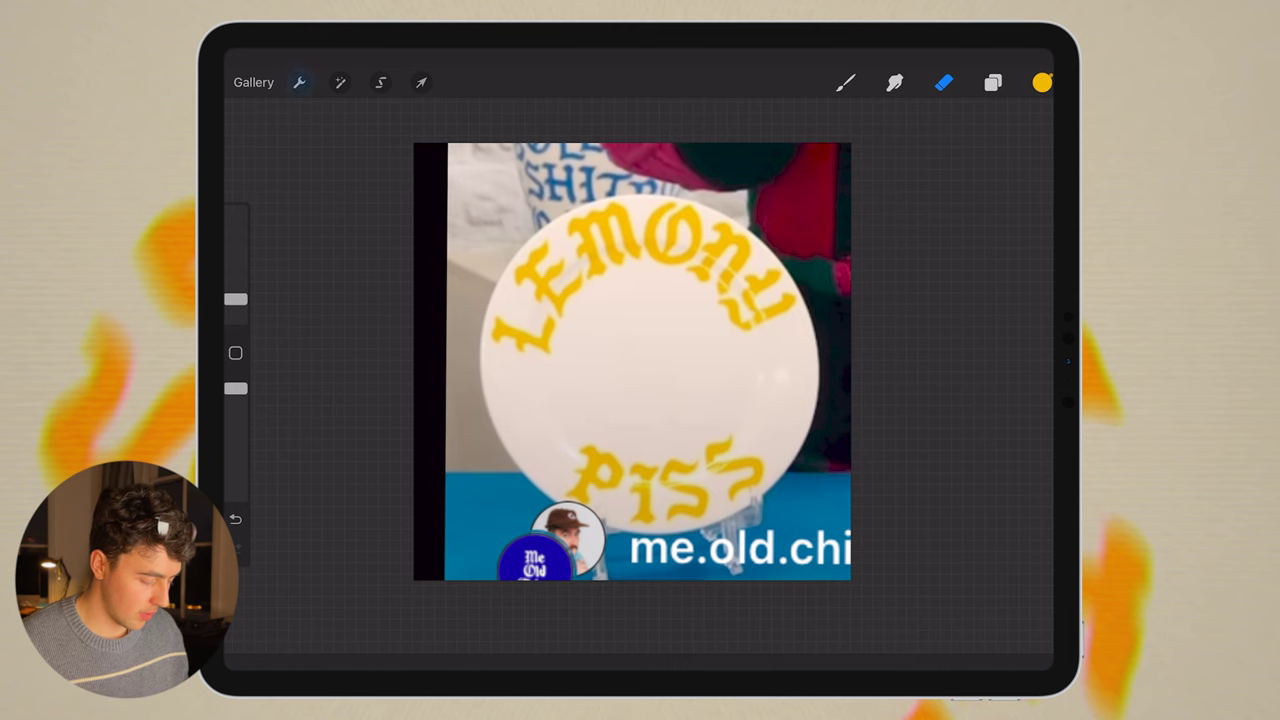
Export the layered artwork as a PSD file and rename the document LemonPiss
left_click(299, 82)
left_click(374, 169)
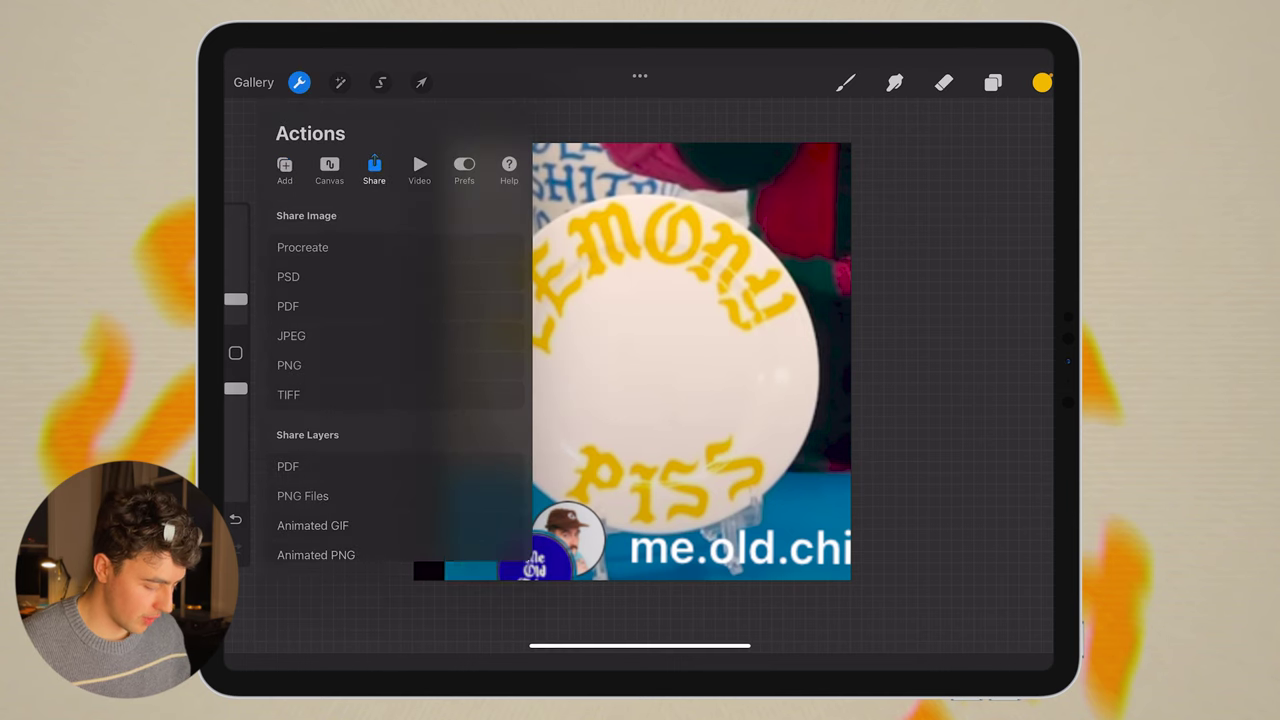
left_click(290, 277)
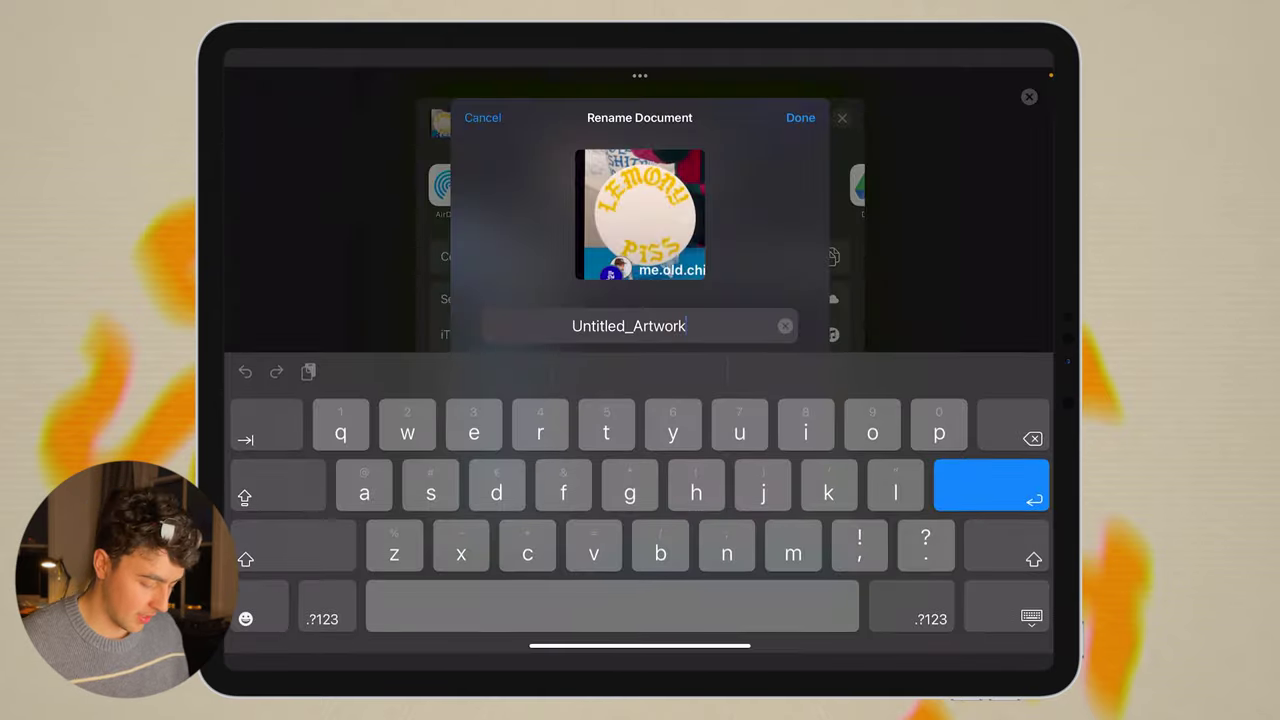
key("shift")
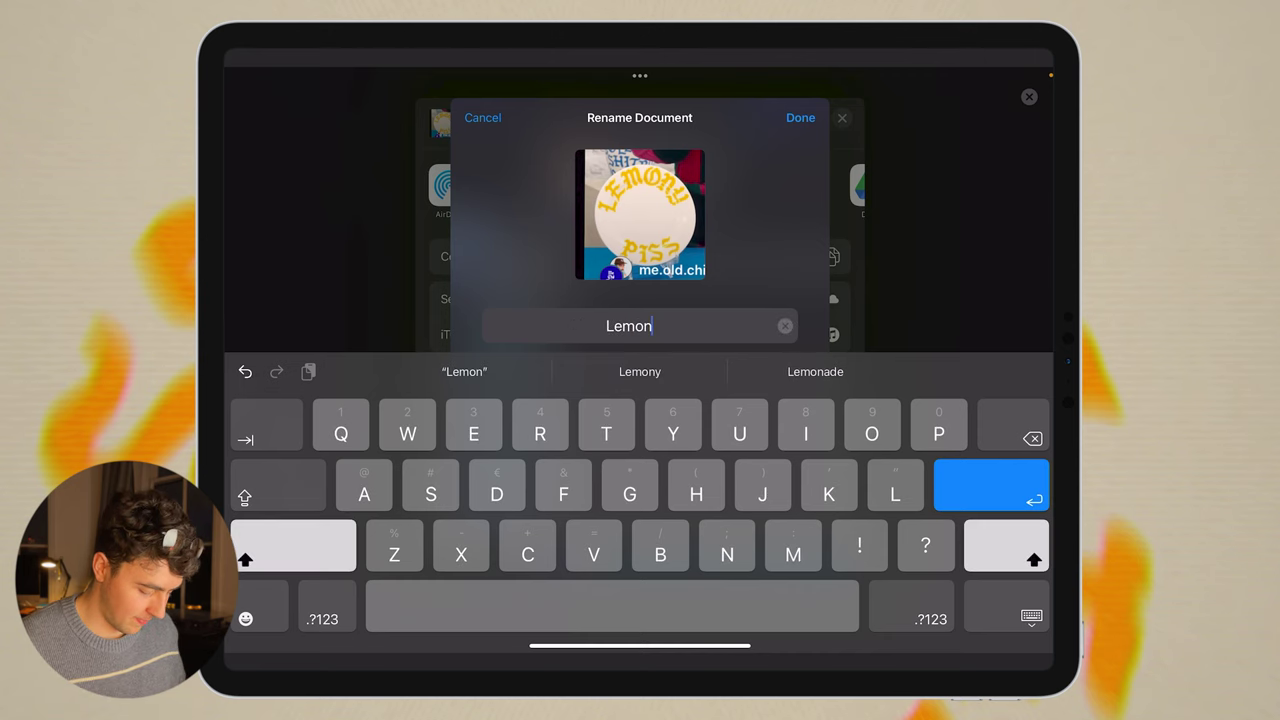
type("Piss")
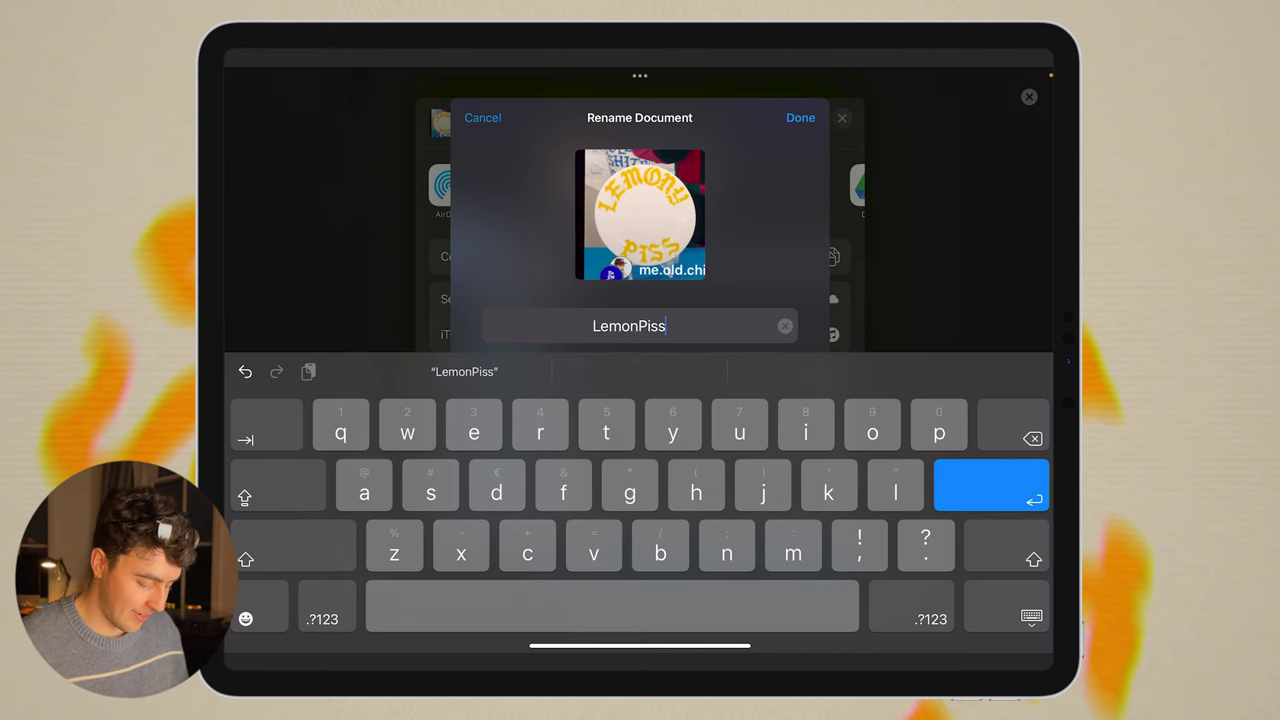
key("Return")
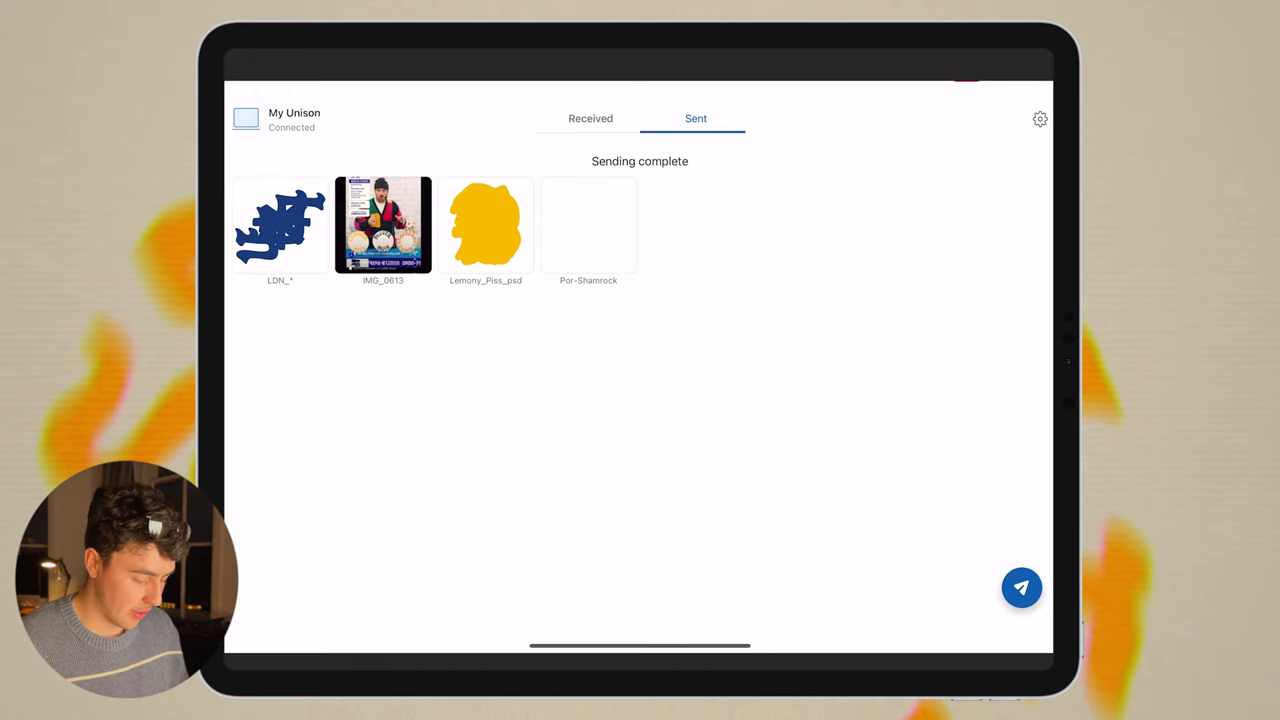
In Unison, send the LemonPiss file from the recent files to the connected computer
left_click(1021, 588)
left_click(937, 521)
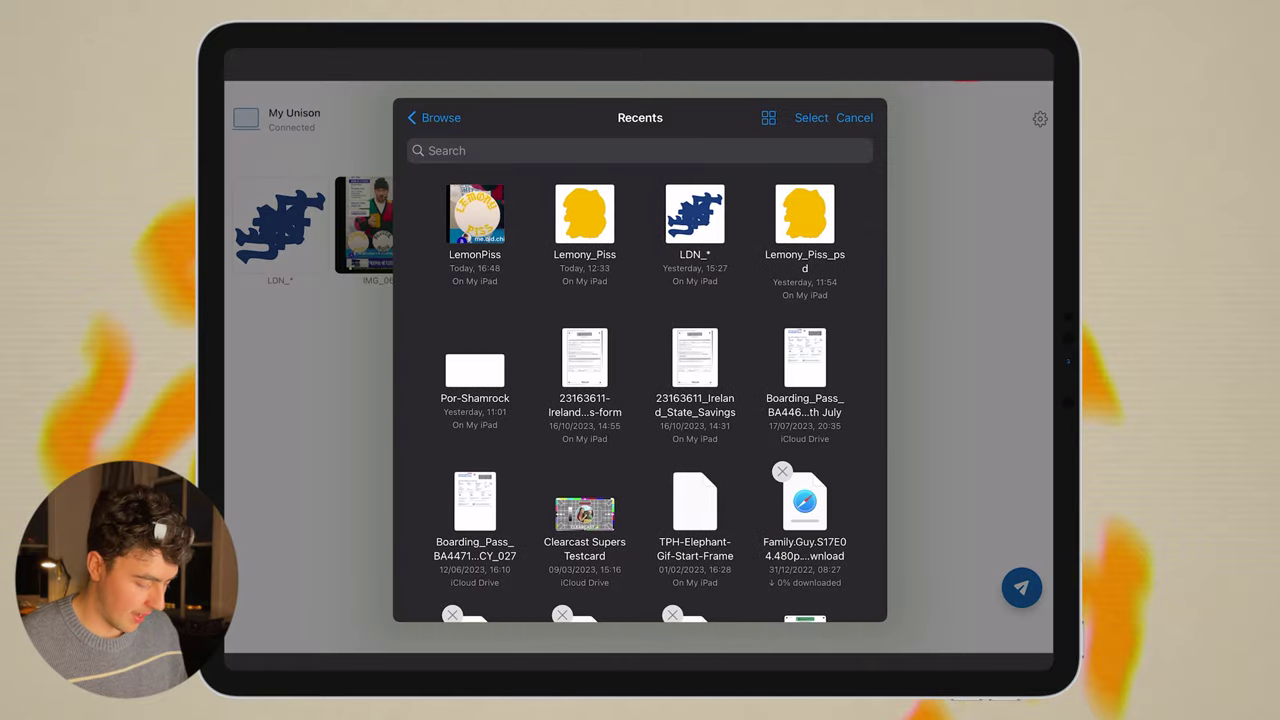
left_click(475, 214)
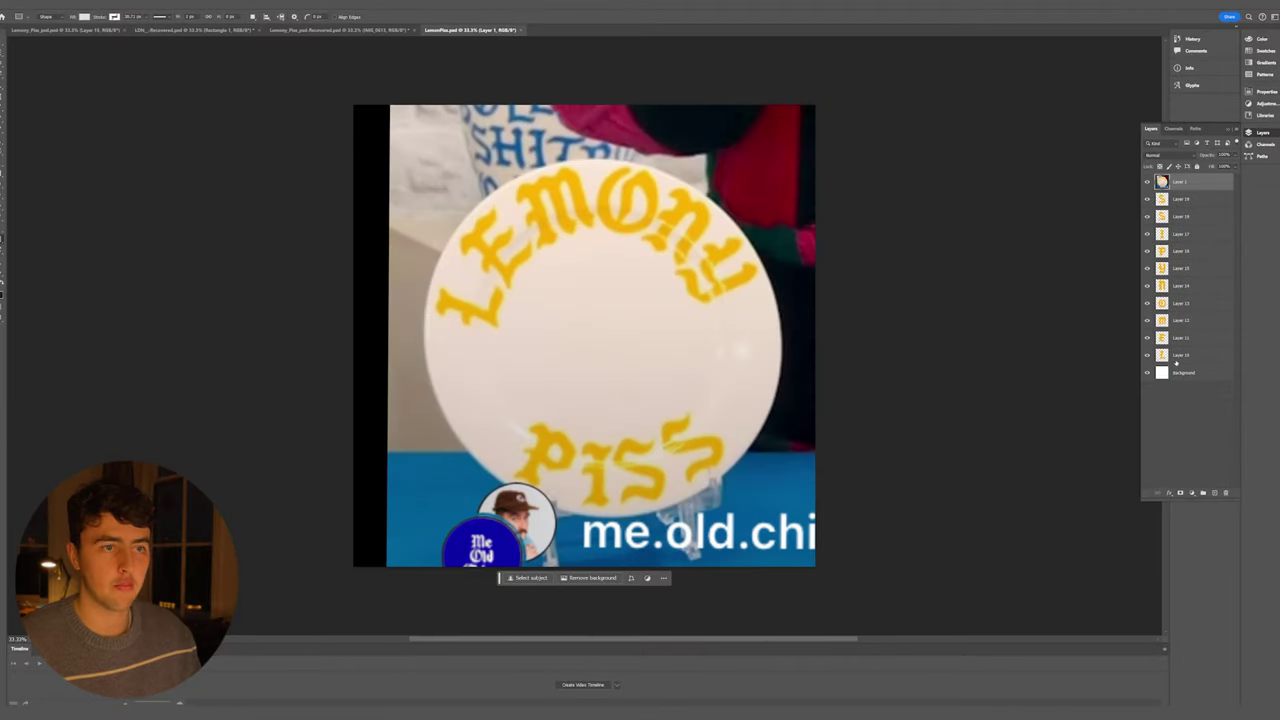
In Photoshop, move the photo layer beneath the letter layers and arrange the traced letters over the matching lettering on the plate
left_click_drag(1191, 212, 1190, 353)
left_click_drag(570, 430, 765, 105)
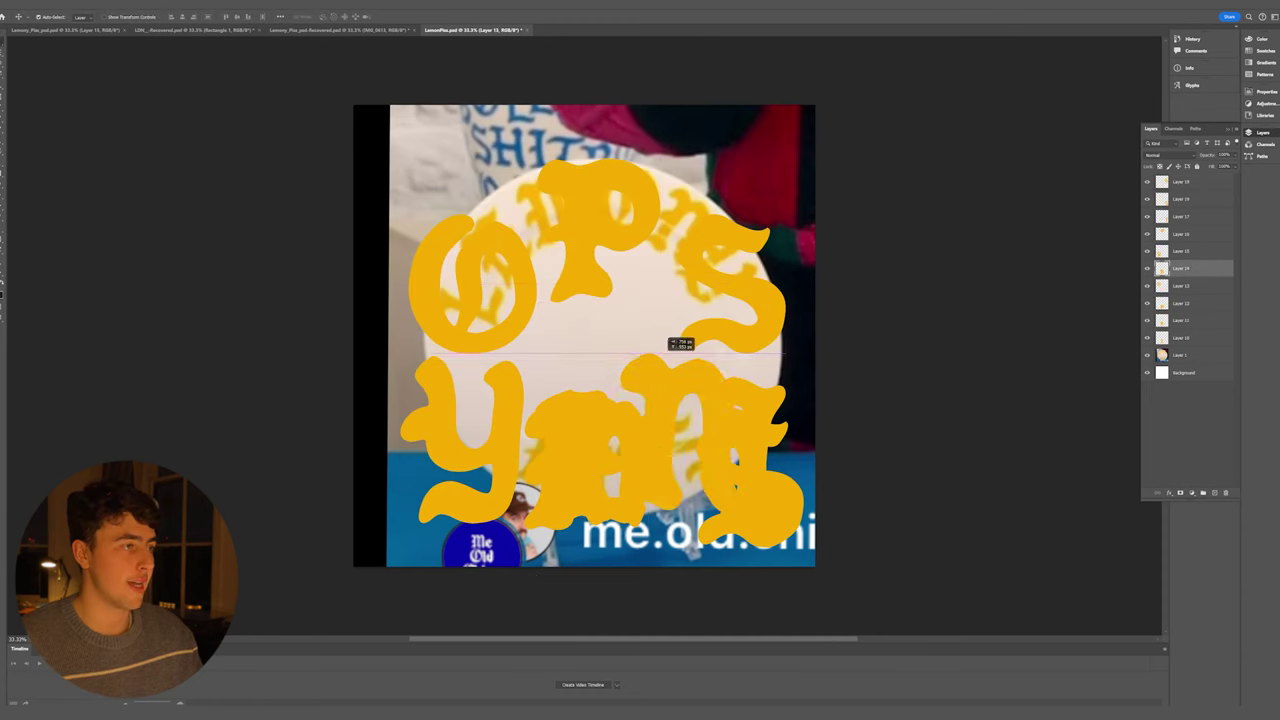
left_click_drag(592, 463, 660, 356)
left_click_drag(590, 455, 561, 419)
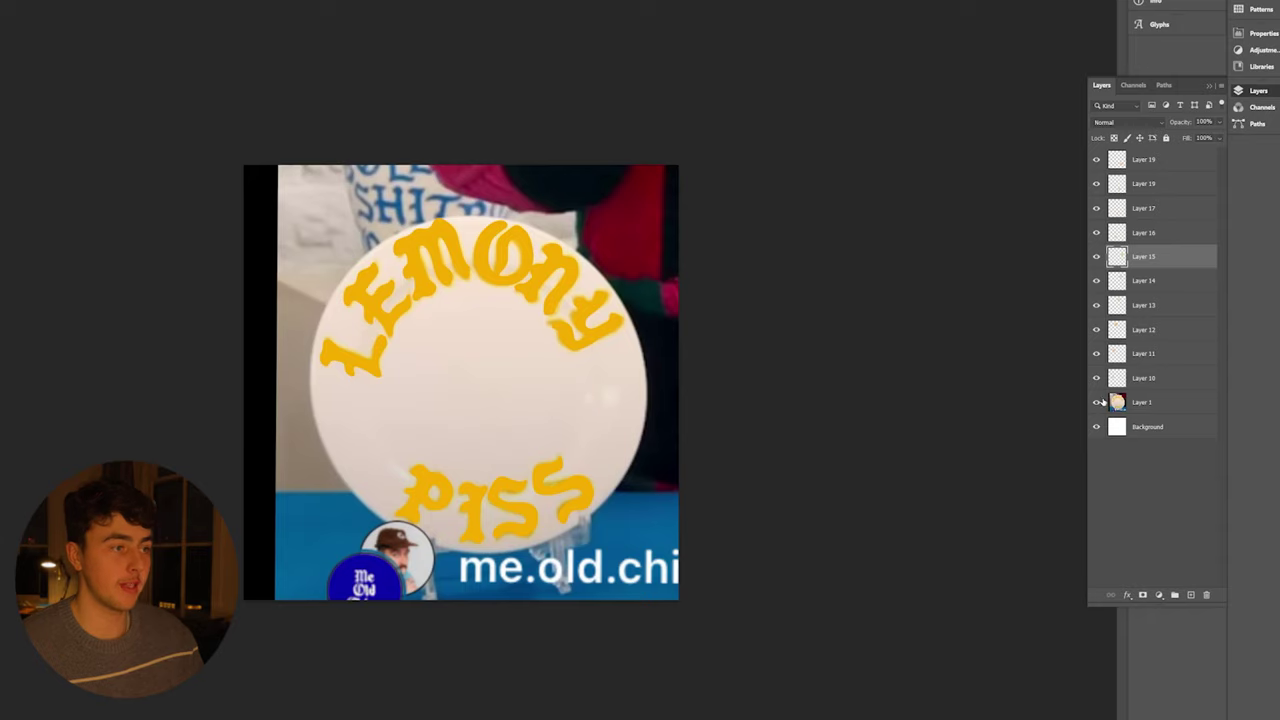
Hide the reference photo layer and group all the letter layers from Layer 10 to Layer 19
left_click(1097, 401)
left_click(1175, 377)
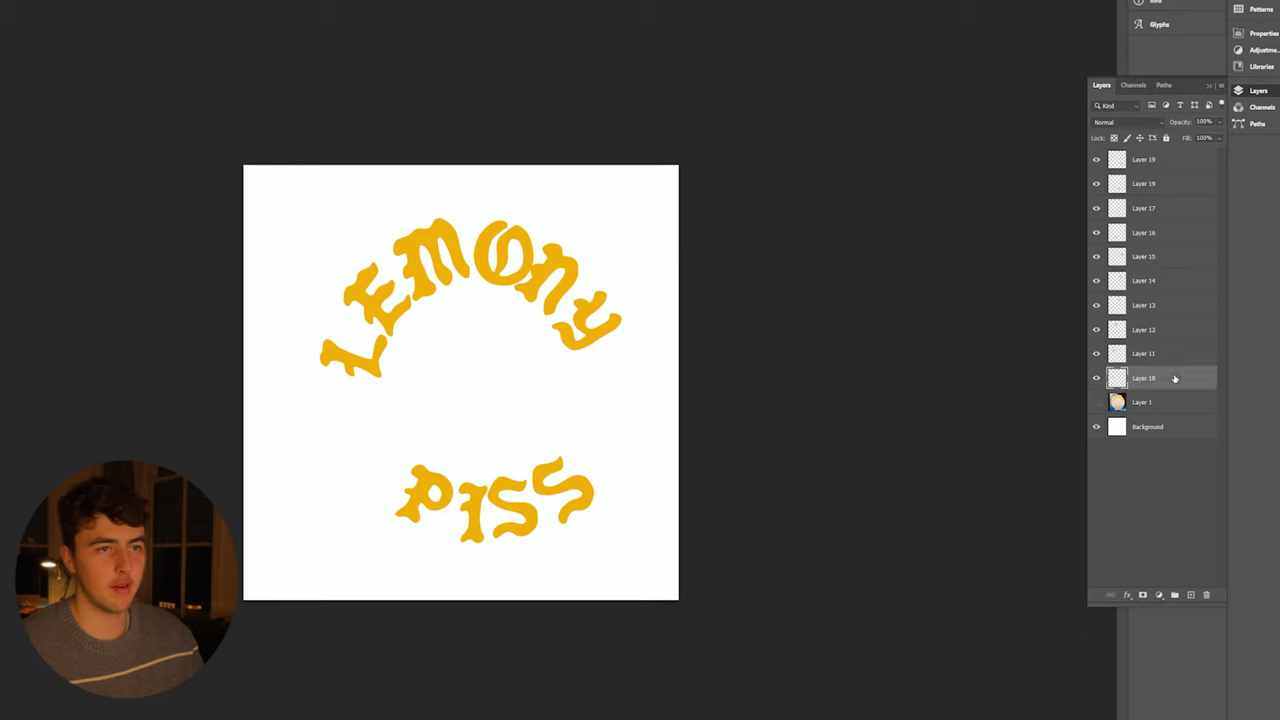
left_click(1161, 161, "shift")
key("ctrl+g")
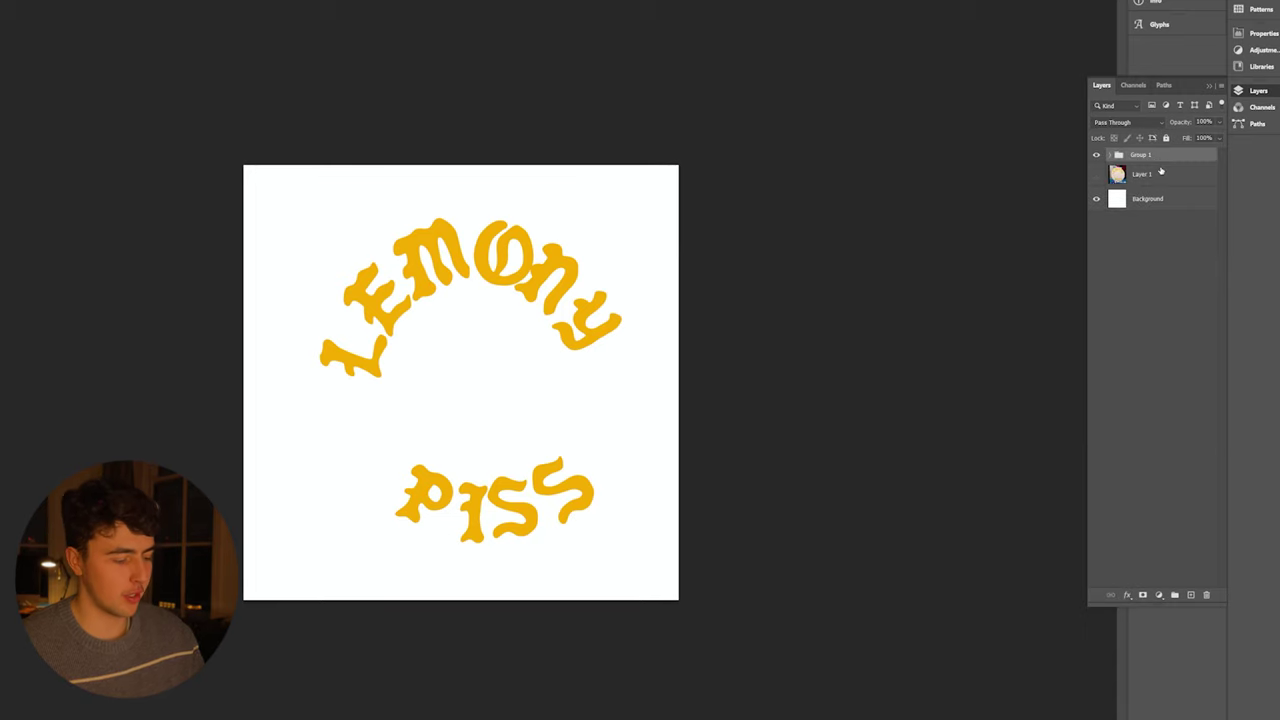
Centre the lettering group on the canvas, enlarge it to nearly fill the artboard, and hide the white background layer
key("ctrl+t")
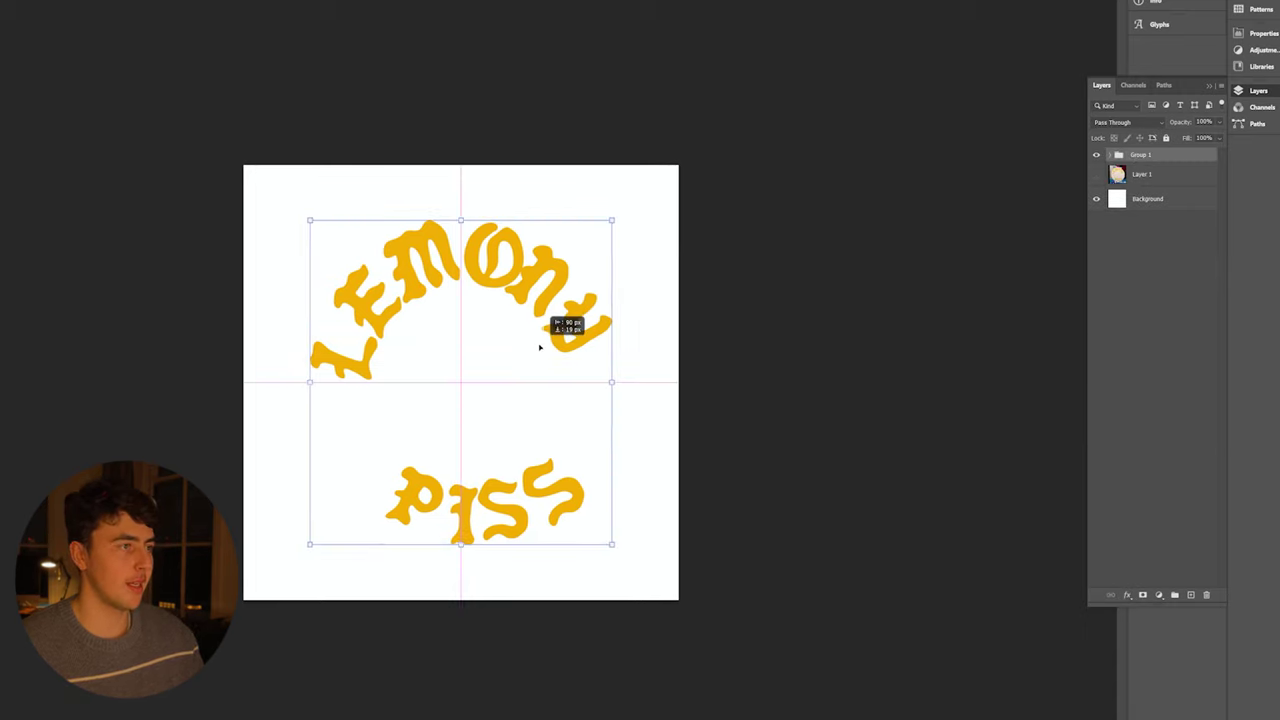
left_click_drag(462, 218, 460, 187)
left_click_drag(460, 544, 459, 572)
key("Return")
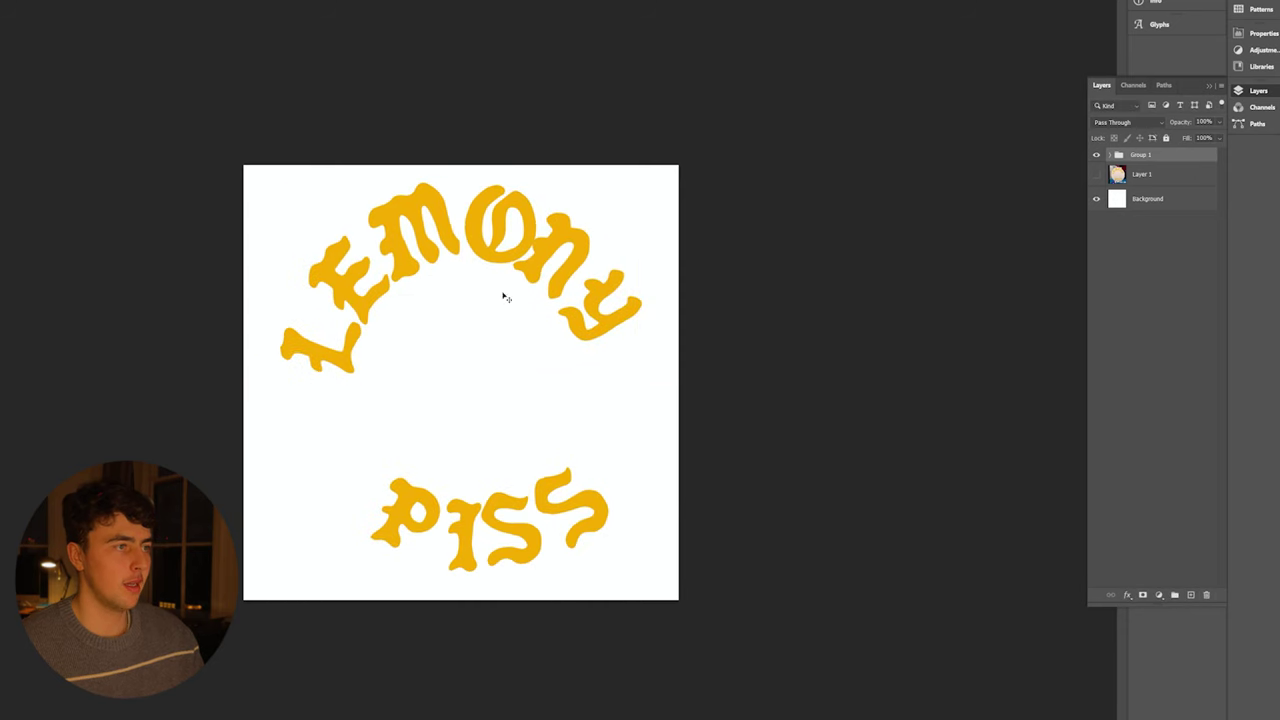
left_click(1097, 199)
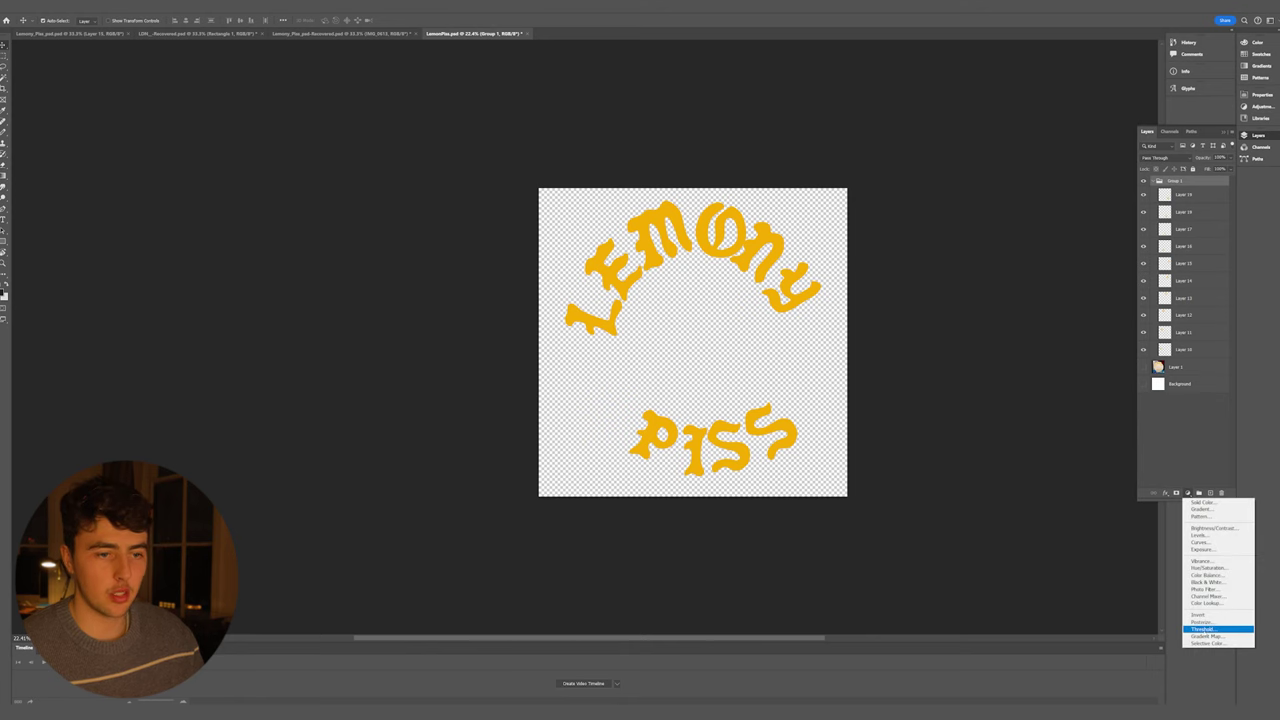
Add a Threshold adjustment above the letter layers in the group to turn the lettering white, and collapse the group
left_click(1203, 629)
left_click(1257, 136)
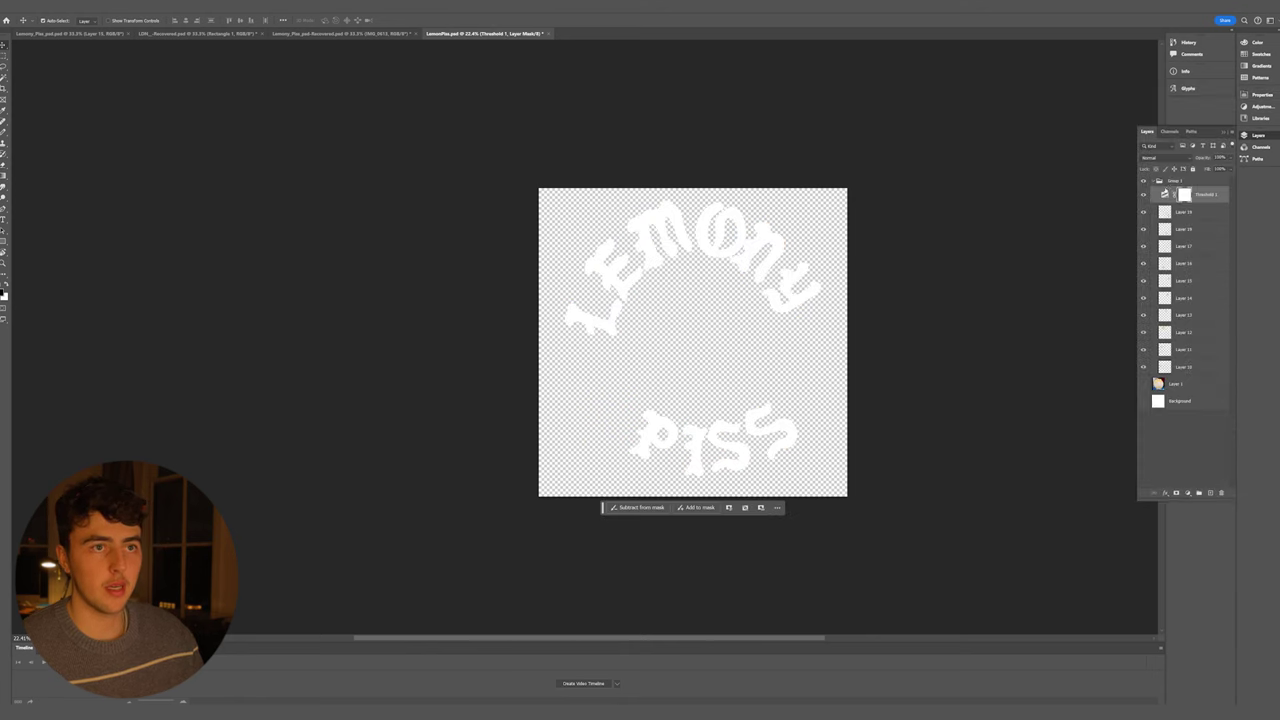
left_click(1164, 194)
left_click(1156, 181)
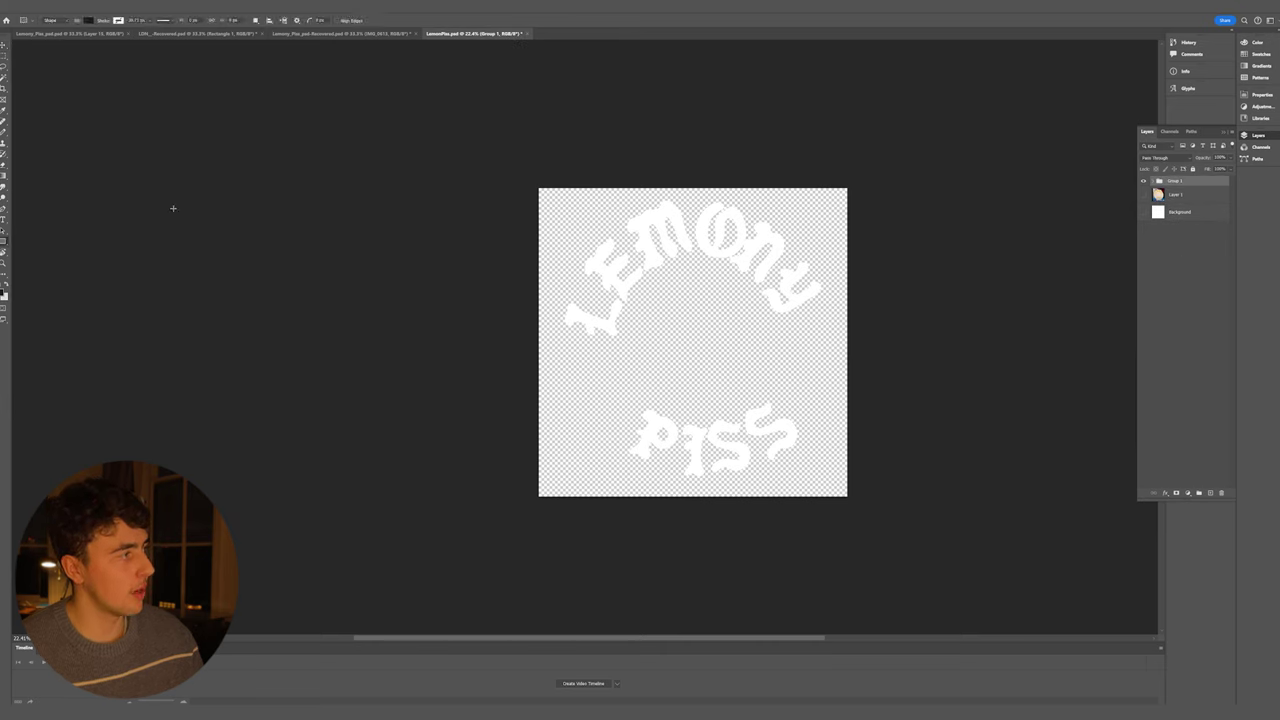
Draw a black rectangle covering the whole canvas, place it beneath the lettering, and export the image as LemonPiss-Alpha
left_click_drag(523, 174, 859, 506)
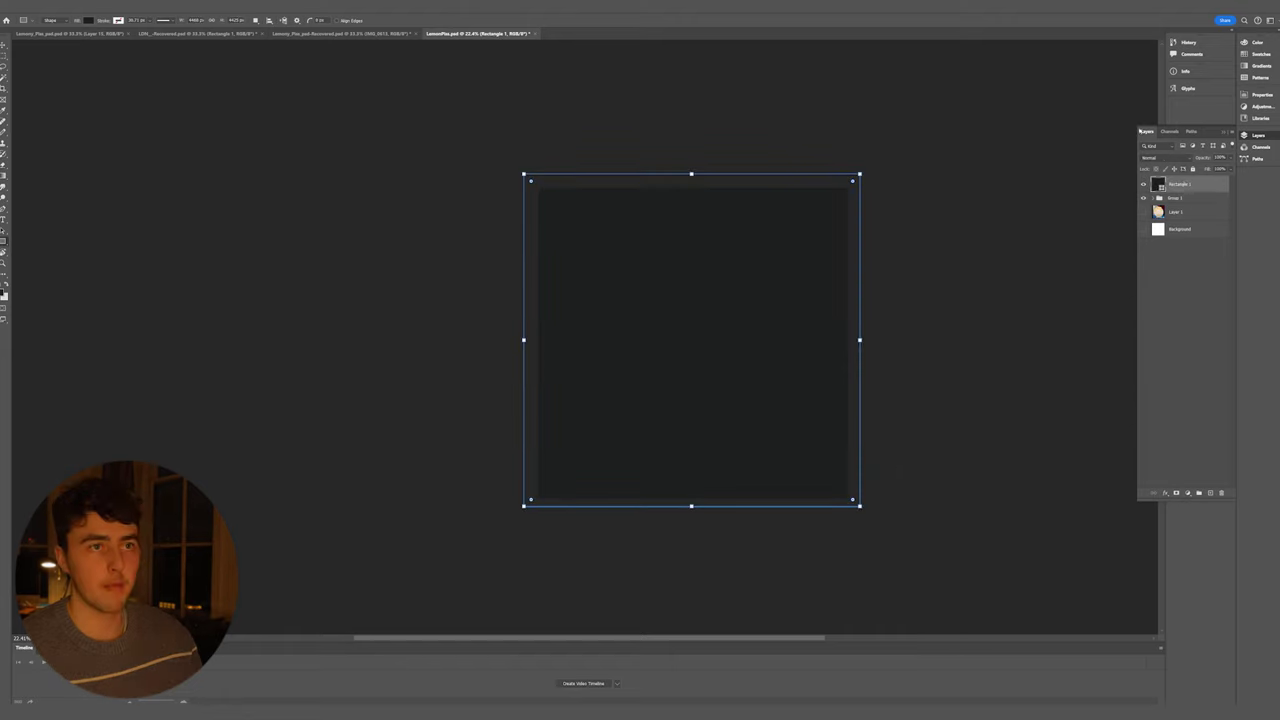
left_click_drag(1184, 184, 1178, 216)
left_click(1262, 95)
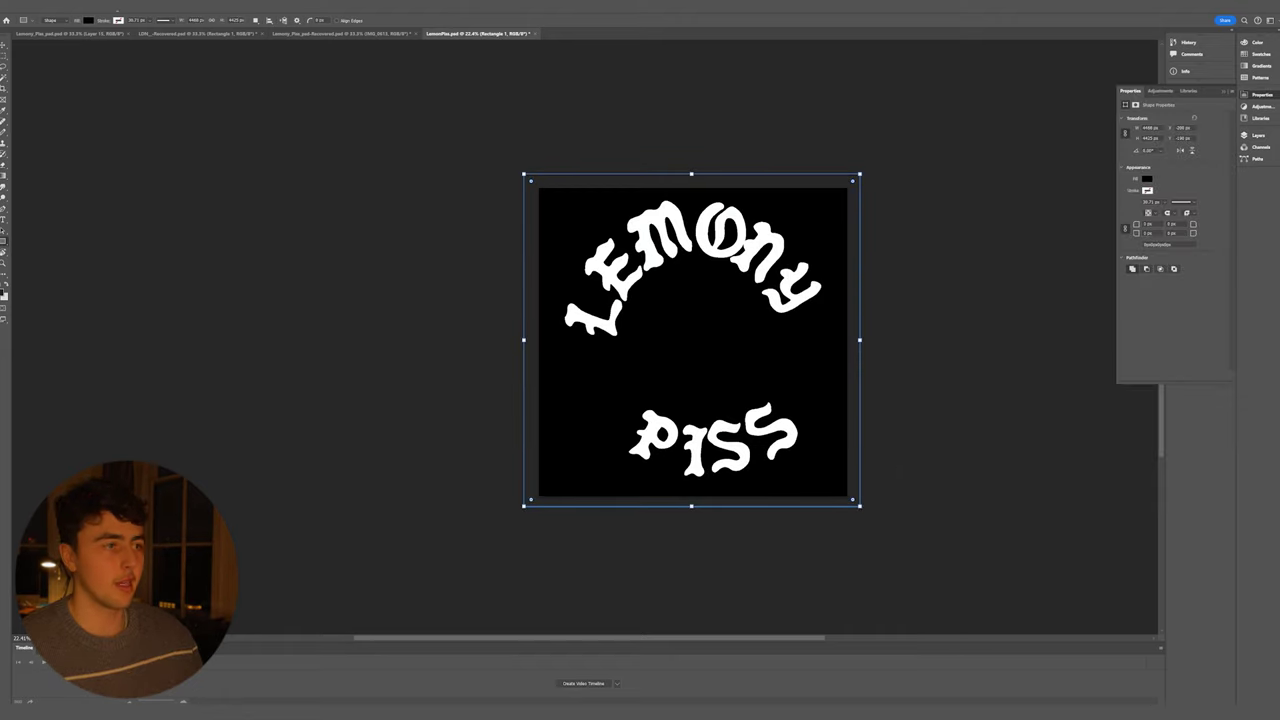
left_click(14, 7)
mouse_move(40, 148)
left_click(190, 148)
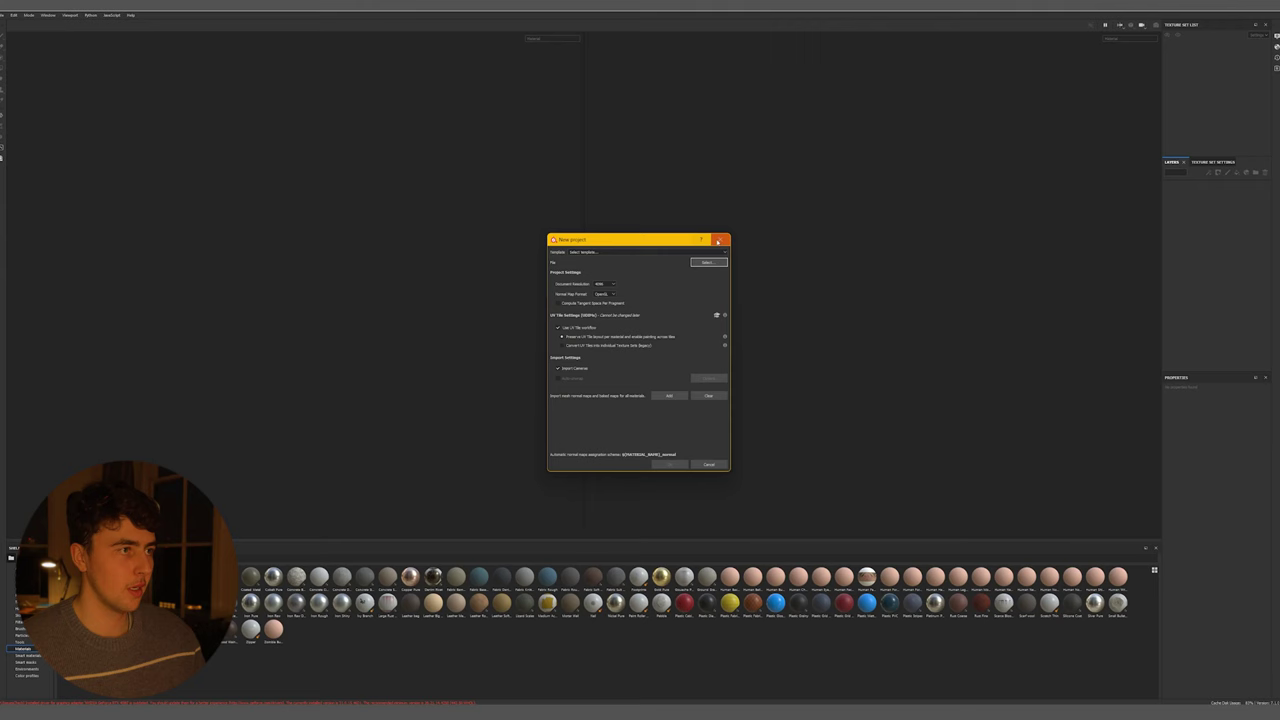
In Substance Painter, create a new project from the dinner plate model and frame the plate from the front
left_click(717, 240)
left_click(12, 14)
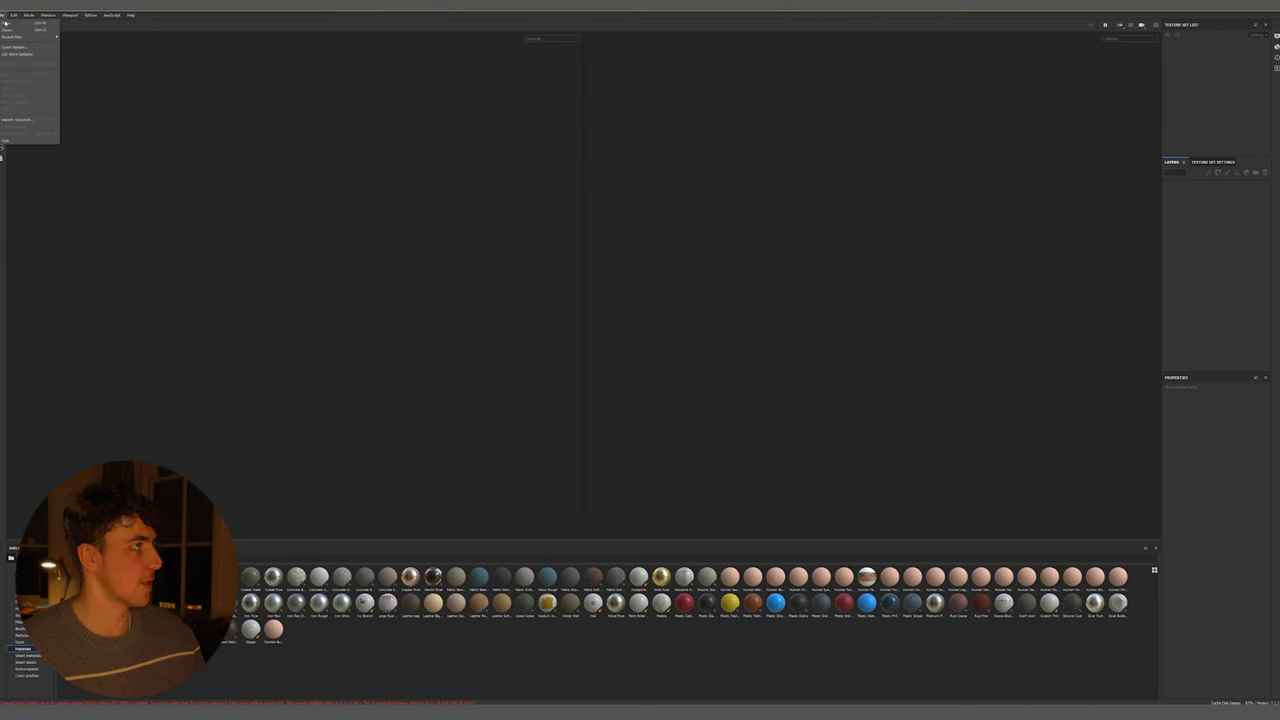
left_click(15, 27)
left_click(708, 262)
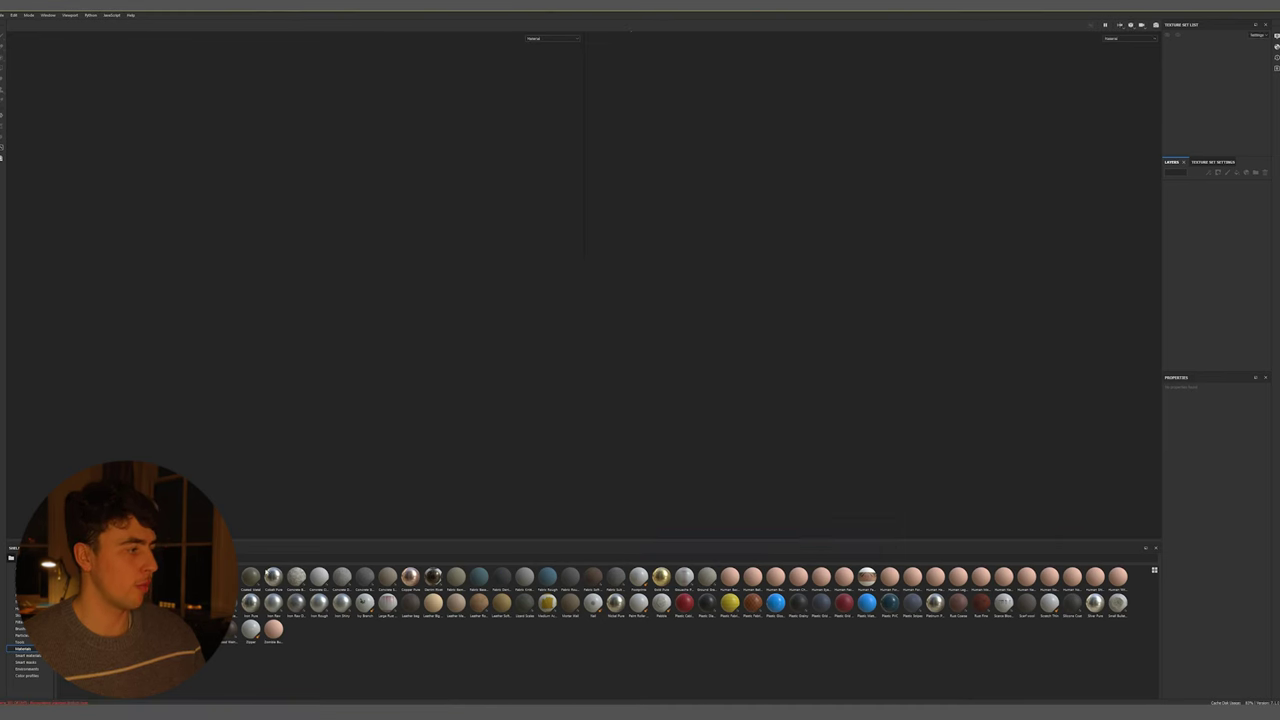
left_click_drag(440, 290, 440, 331, "alt")
scroll(451, 449, "up", 5)
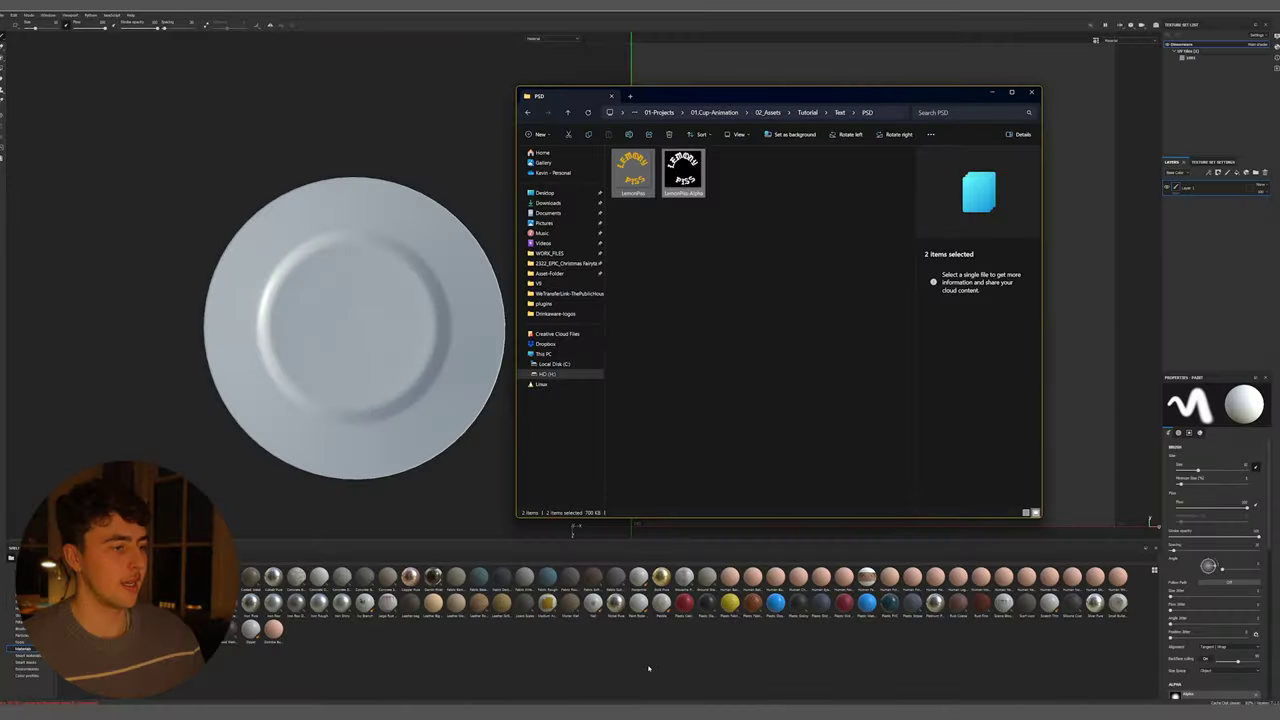
Import the LemonPiss-Alpha and LemonPiss images as resources, assigning the alpha usage to LemonPiss-Alpha
left_click(991, 96)
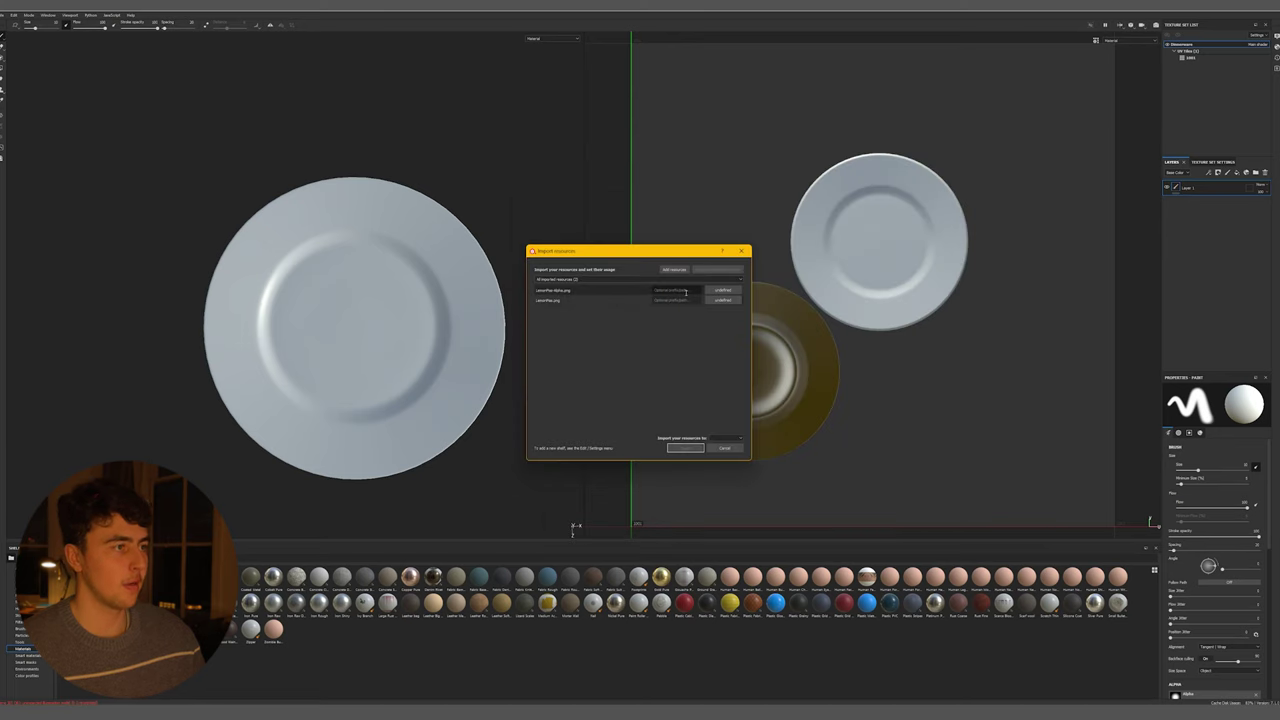
left_click(721, 297)
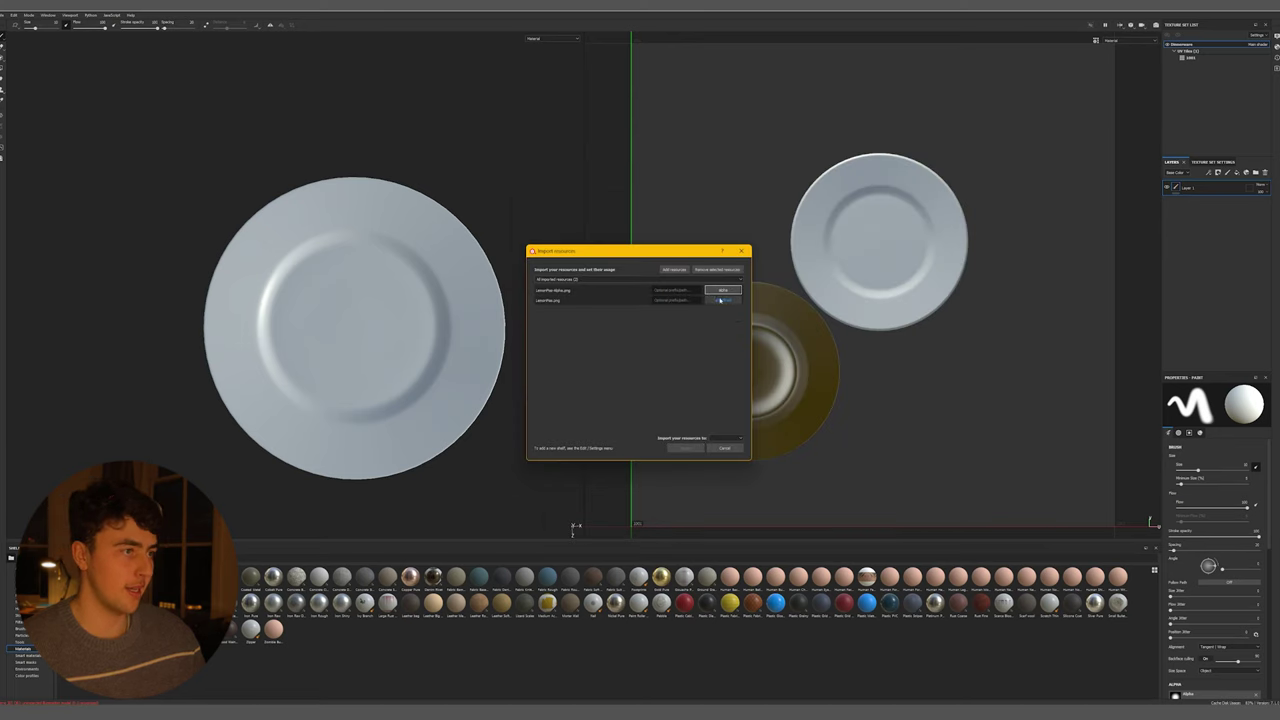
left_click(685, 447)
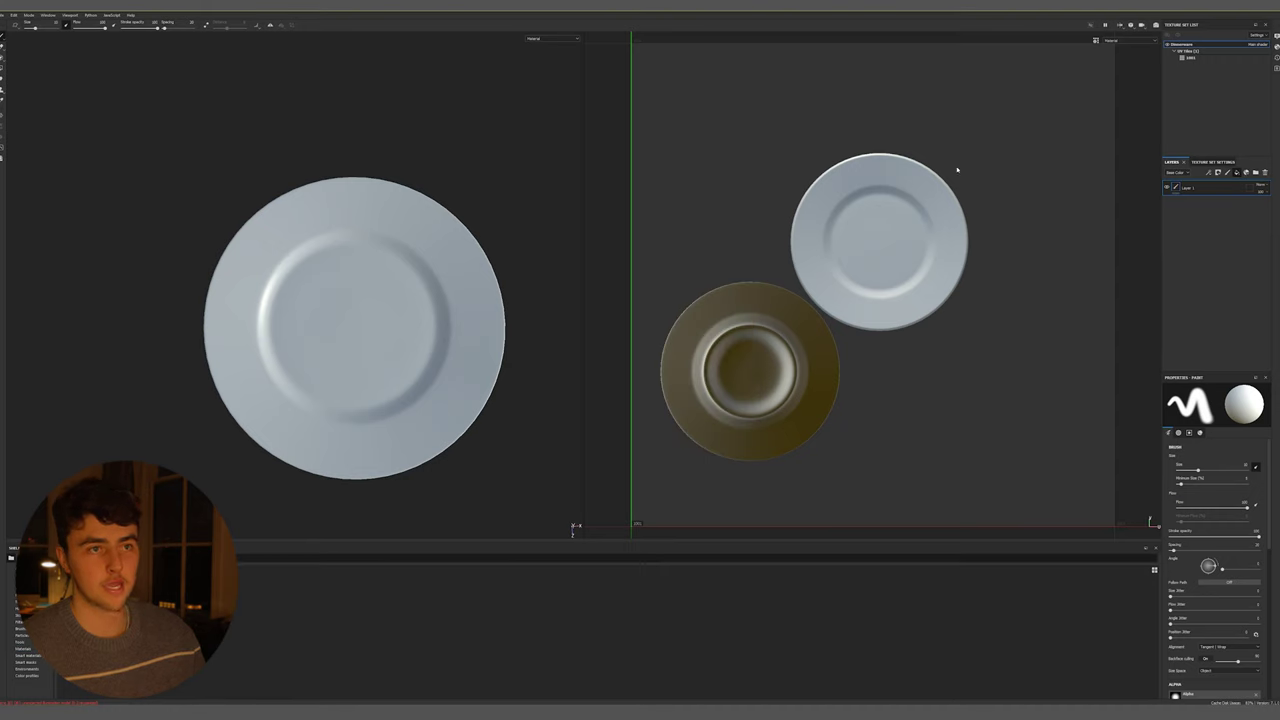
Add a fill layer to the plate and apply the glossy blue plastic material, found by searching "plast"
left_click(1237, 173)
left_click(1215, 509)
type("plast")
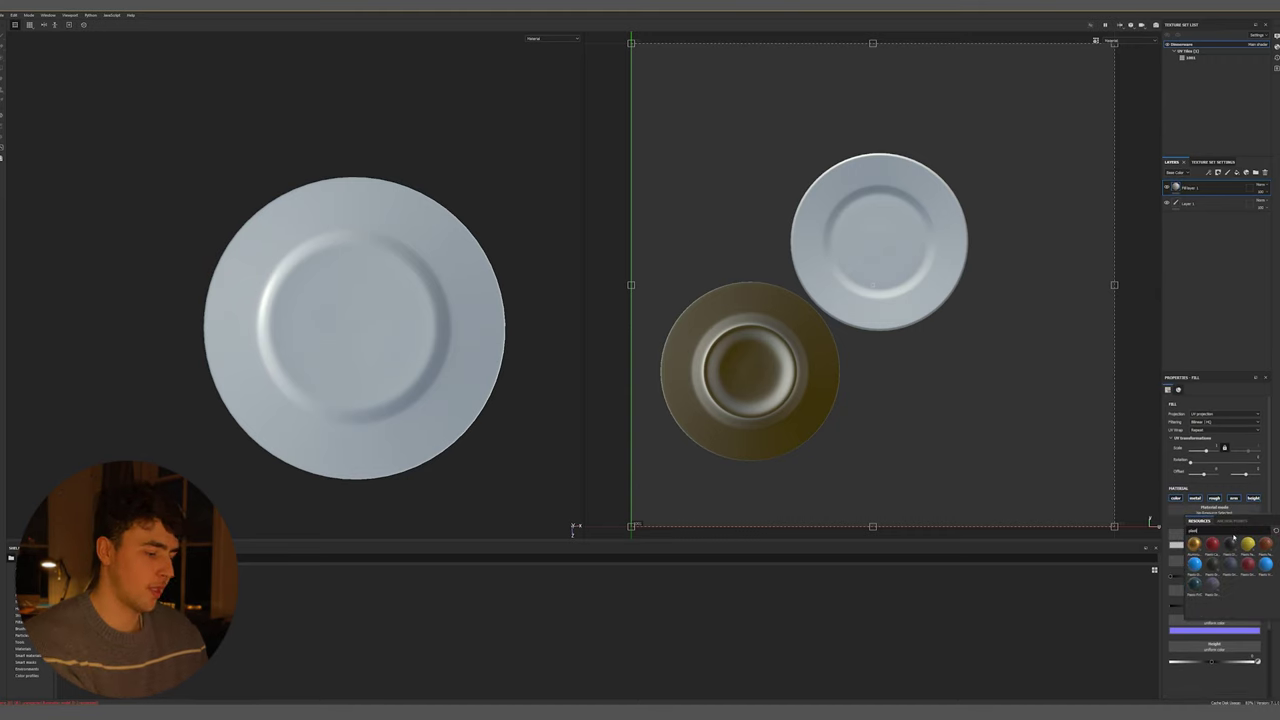
left_click(1194, 564)
Set the fill layer's base color to a pale cream off-white
left_click(1202, 546)
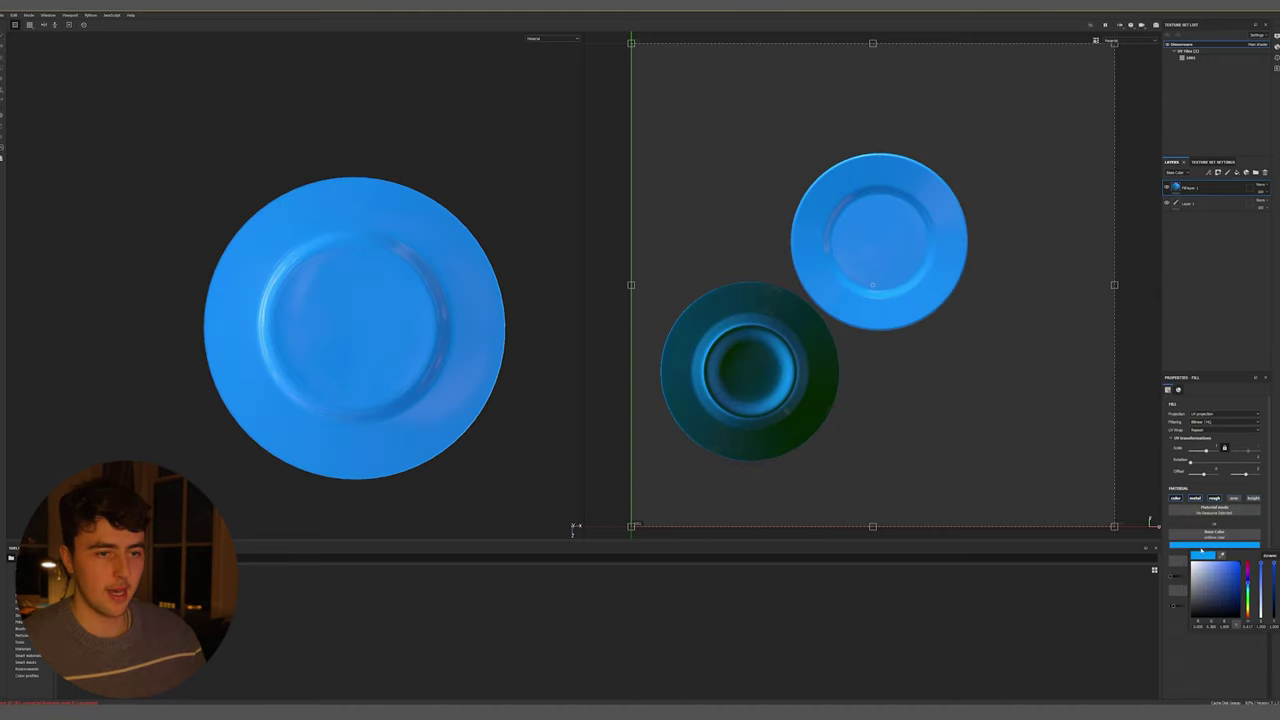
left_click(1198, 575)
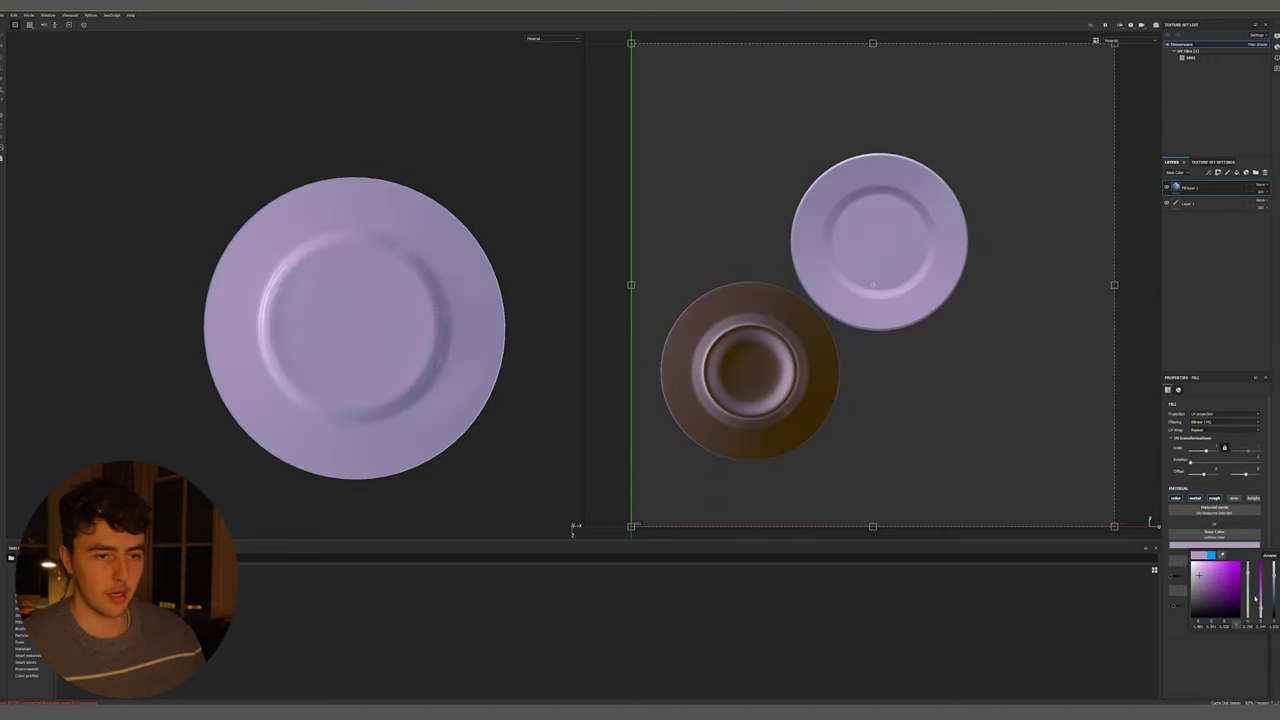
left_click_drag(1246, 585, 1247, 613)
left_click(1202, 564)
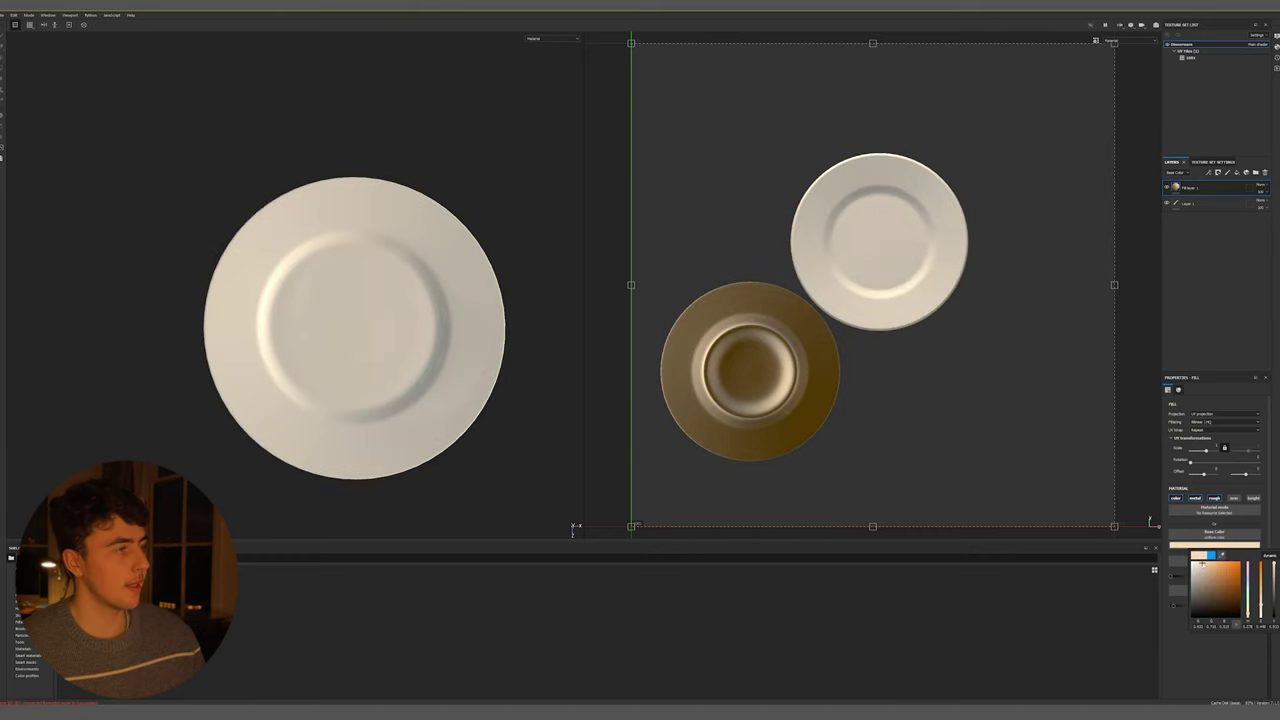
Add a paint layer above the fill, with LemonPiss-Alpha as the brush alpha and the LemonPiss image as base color
left_click(1222, 188)
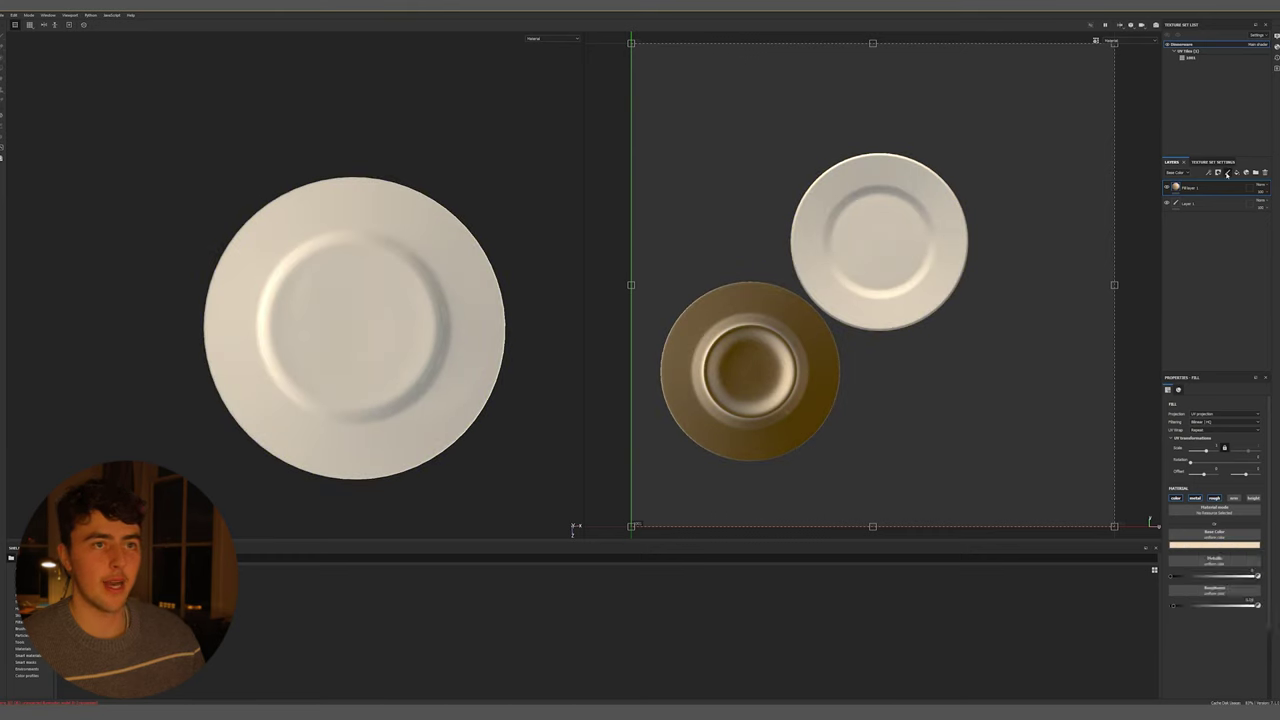
left_click(1227, 174)
scroll(1184, 560, "down", 3)
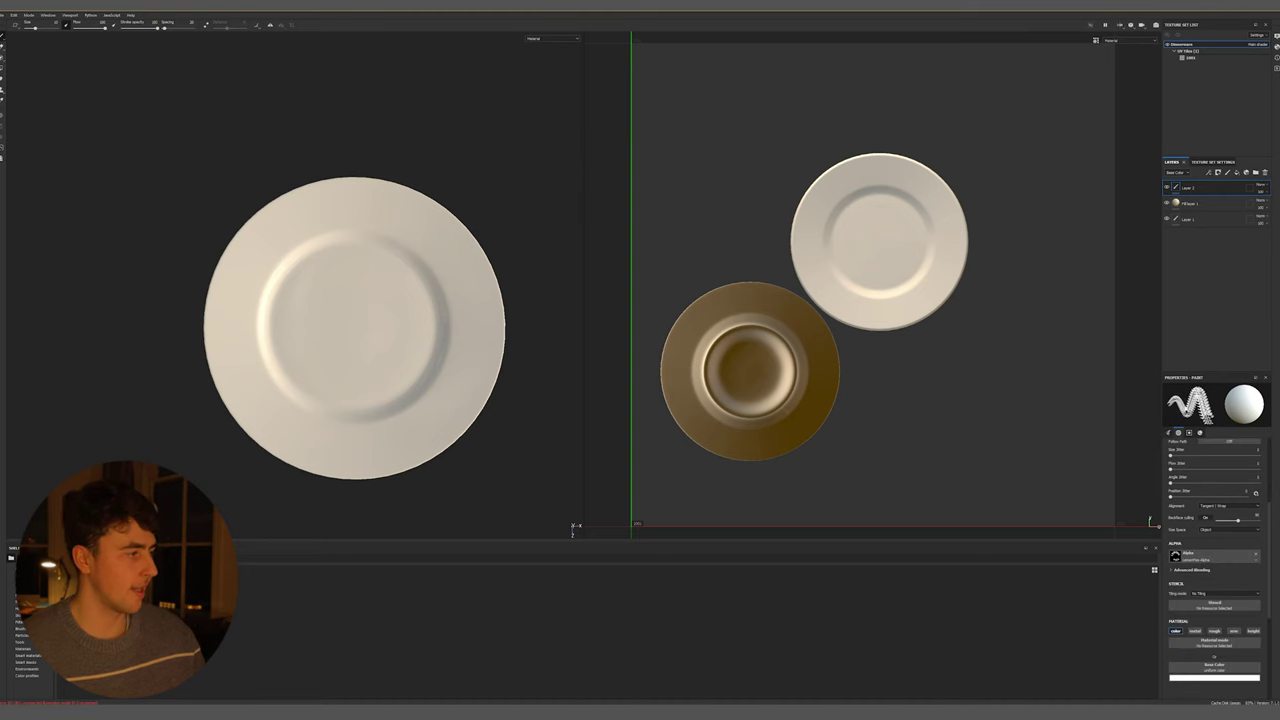
left_click_drag(1224, 669, 1224, 670)
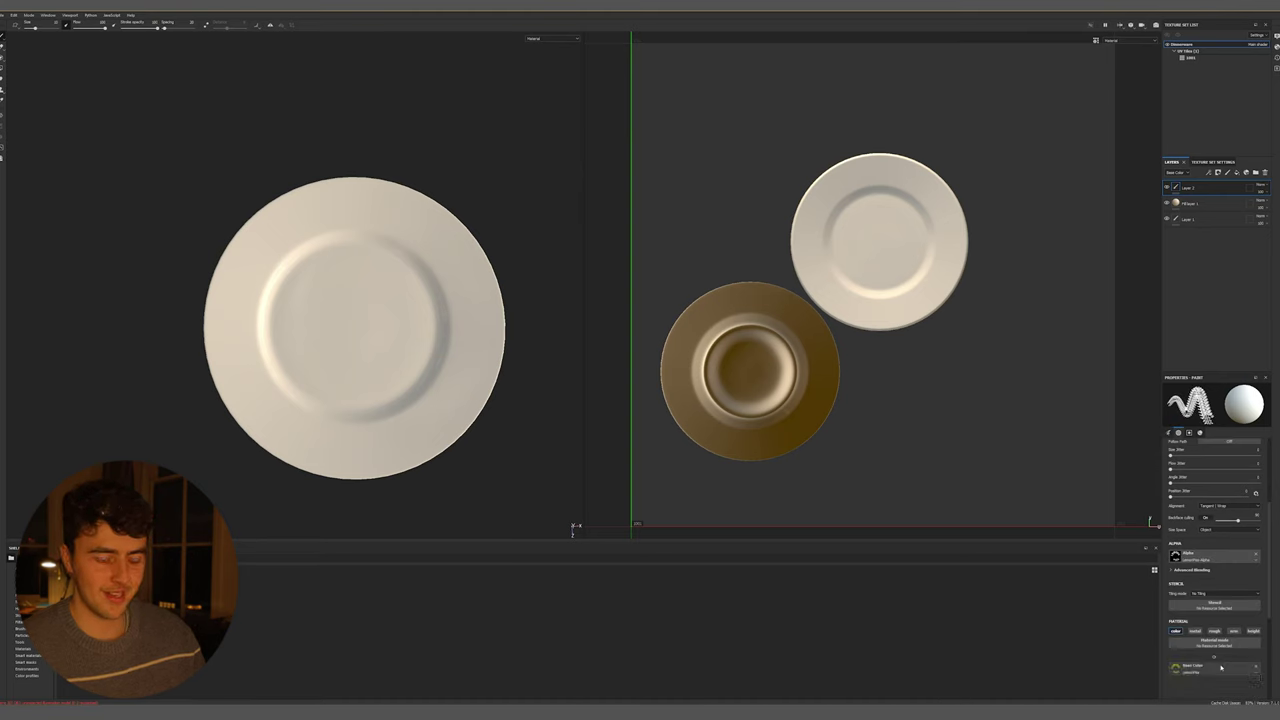
Try to stamp the lettering on the plate's centre with an enlarged brush, and undo the stamps
mouse_move(333, 327)
right_mouse_down("ctrl")
mouse_move(331, 338)
mouse_move(358, 312)
right_mouse_up("ctrl")
left_click(356, 330)
left_click(356, 331)
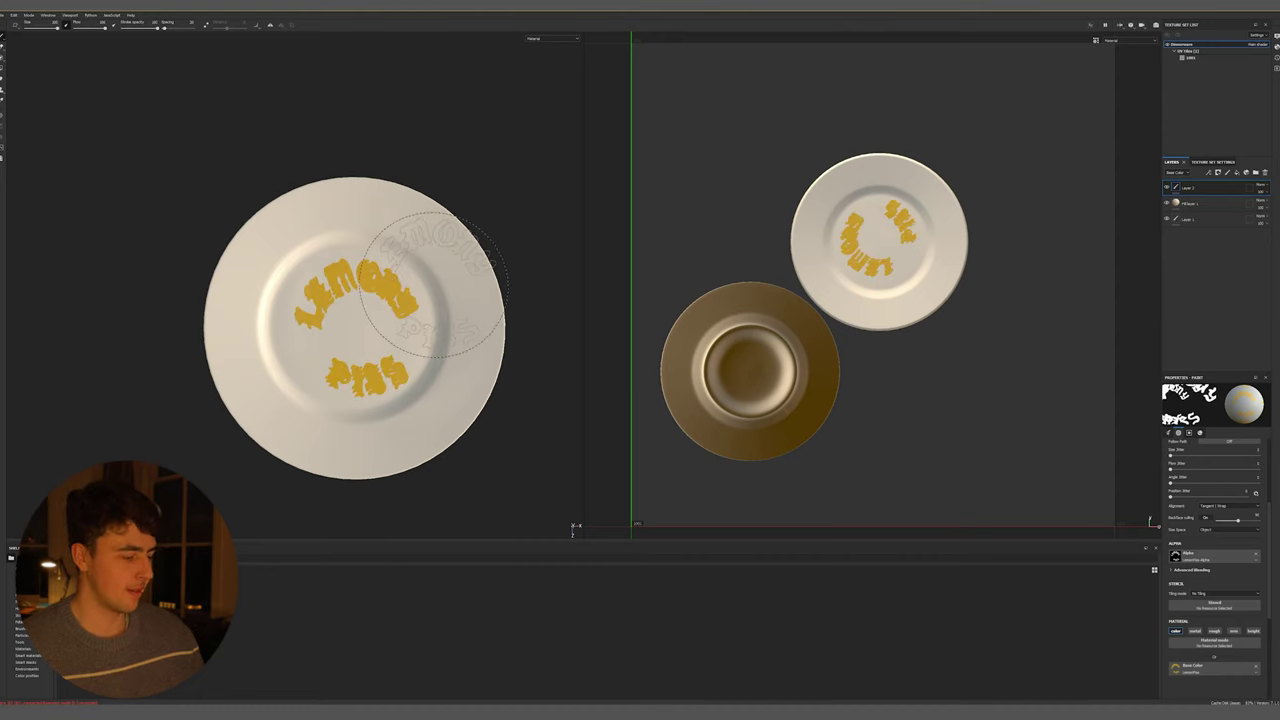
key("ctrl+z")
key("ctrl+z")
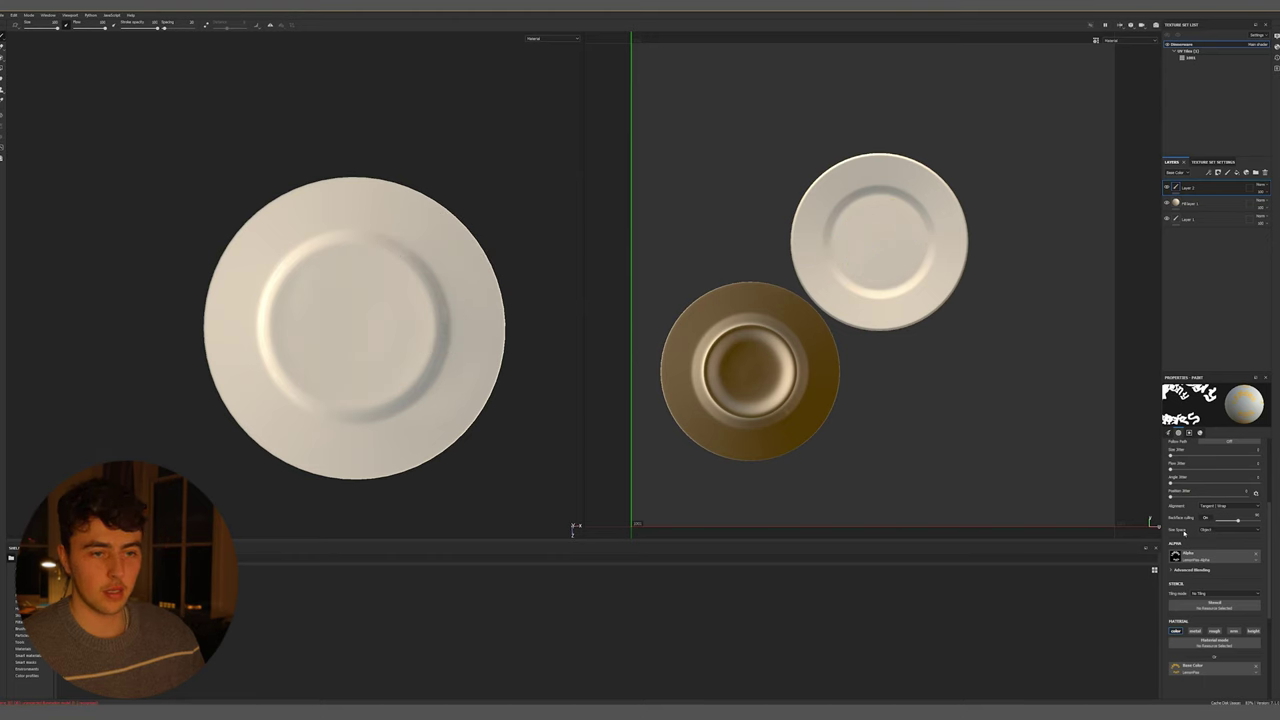
Set the brush's size space to Viewport and adjust the brush size over the plate
left_click(1218, 529)
left_click(1215, 541)
right_click_drag(347, 325, 256, 325, "ctrl")
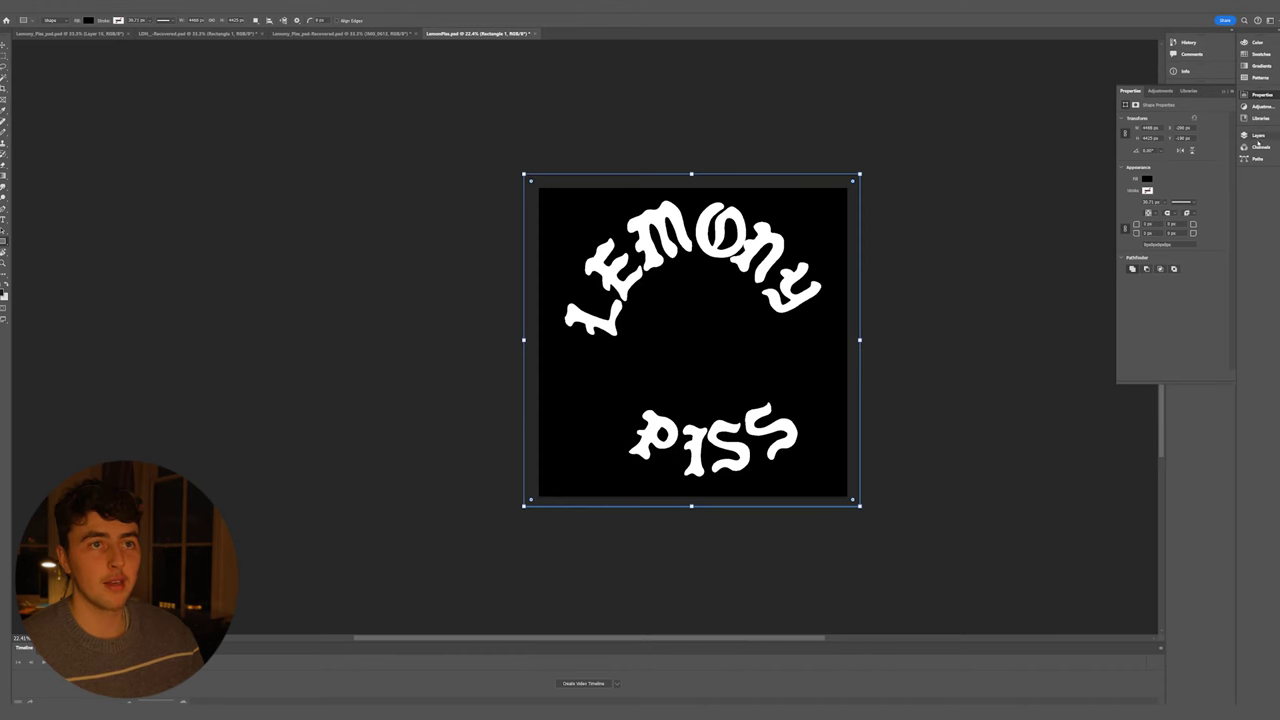
In Photoshop, show the reference photo above the lettering group to check how the lettering sits on the real plate
left_click(1257, 137)
left_click(1144, 195)
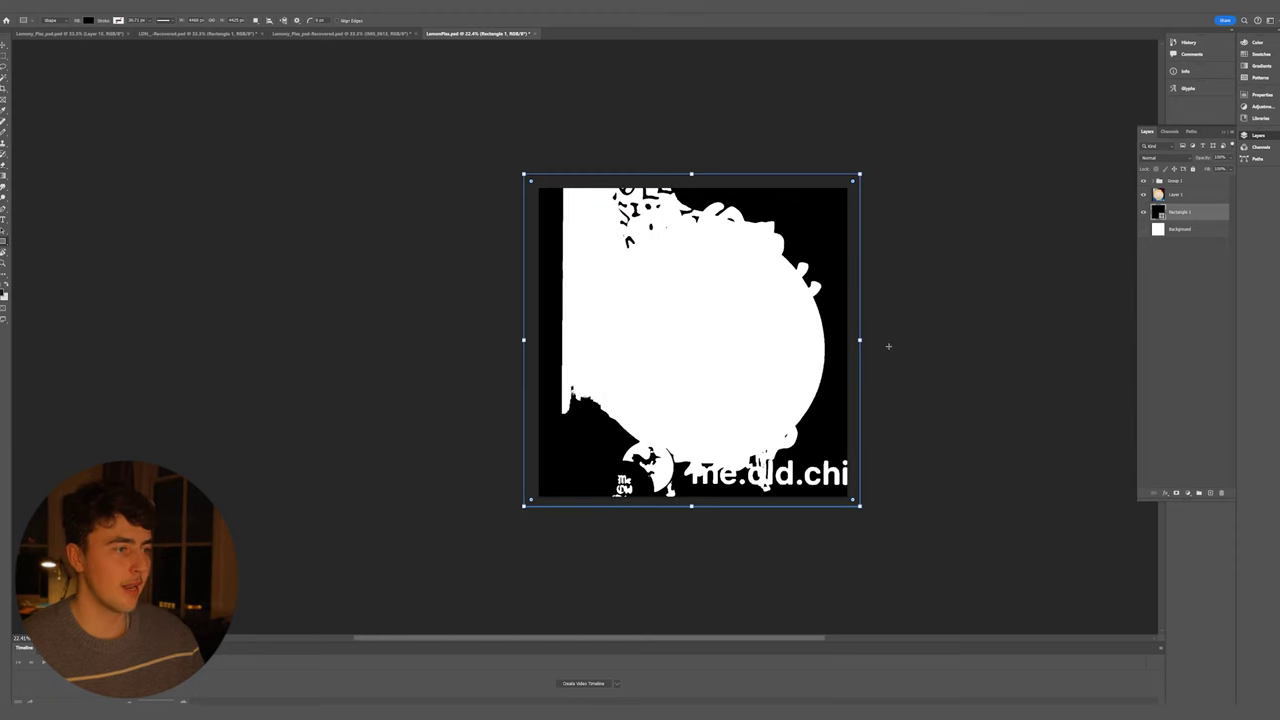
left_click_drag(1172, 186, 1172, 179)
left_click(1173, 182)
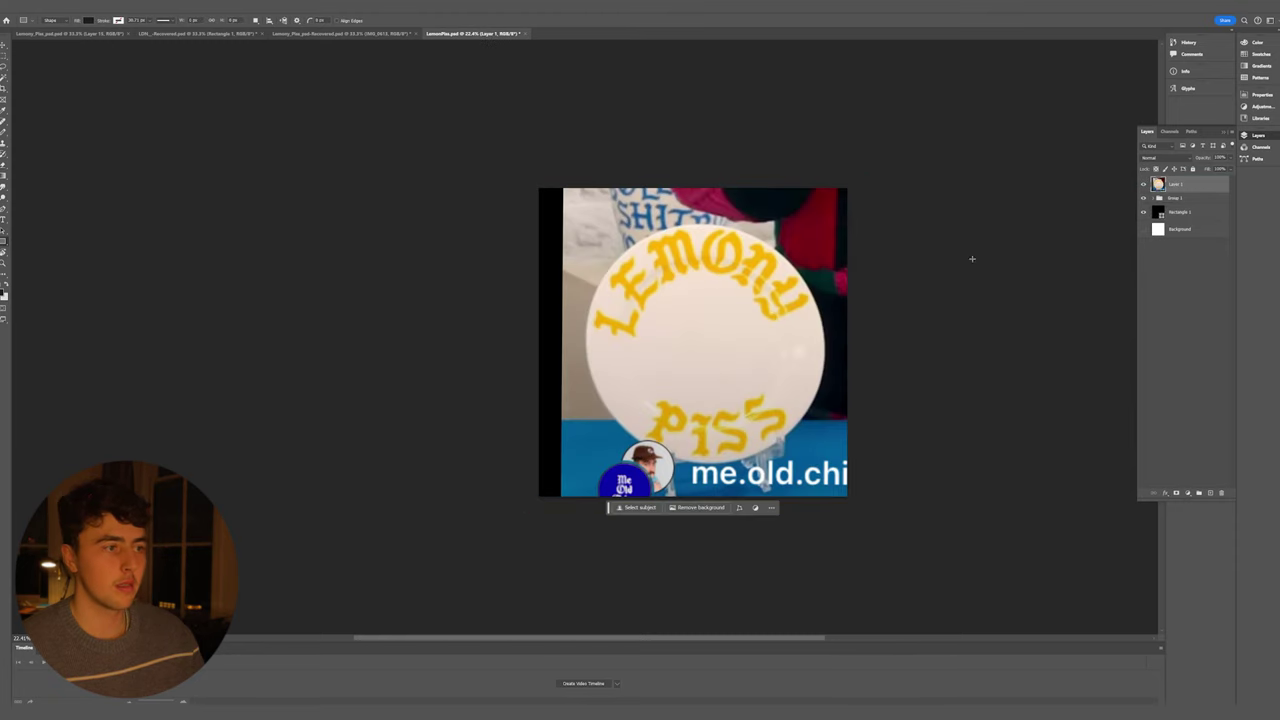
Back in Substance Painter, size the brush to about the plate's diameter and stamp the lettering around the plate's rim
mouse_move(852, 713)
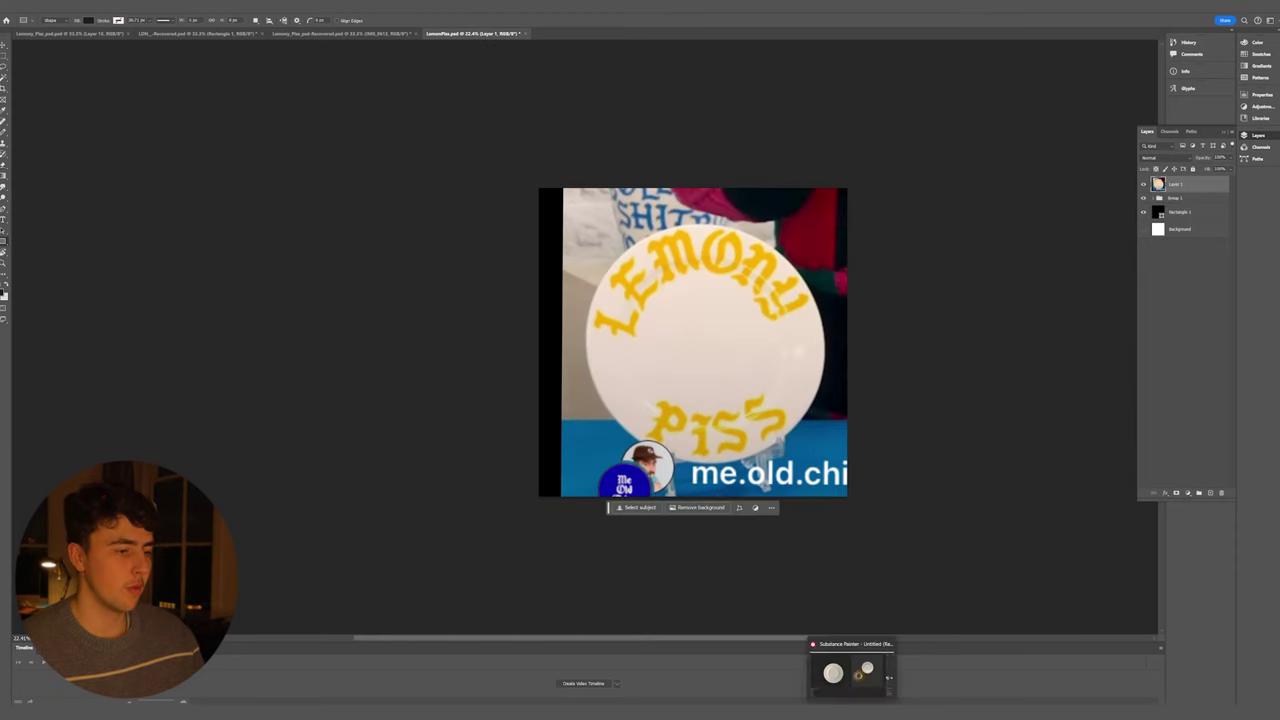
left_click(851, 672)
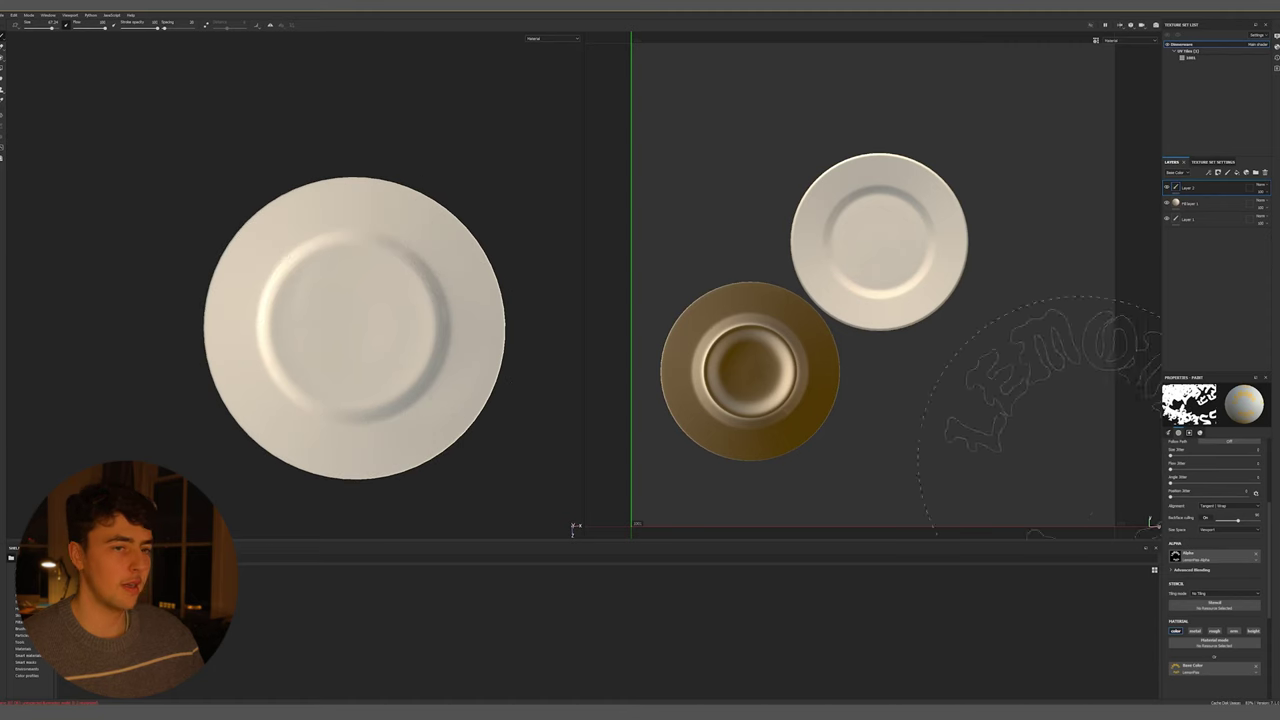
scroll(1181, 506, "up", 5)
left_click_drag(1231, 473, 1230, 473)
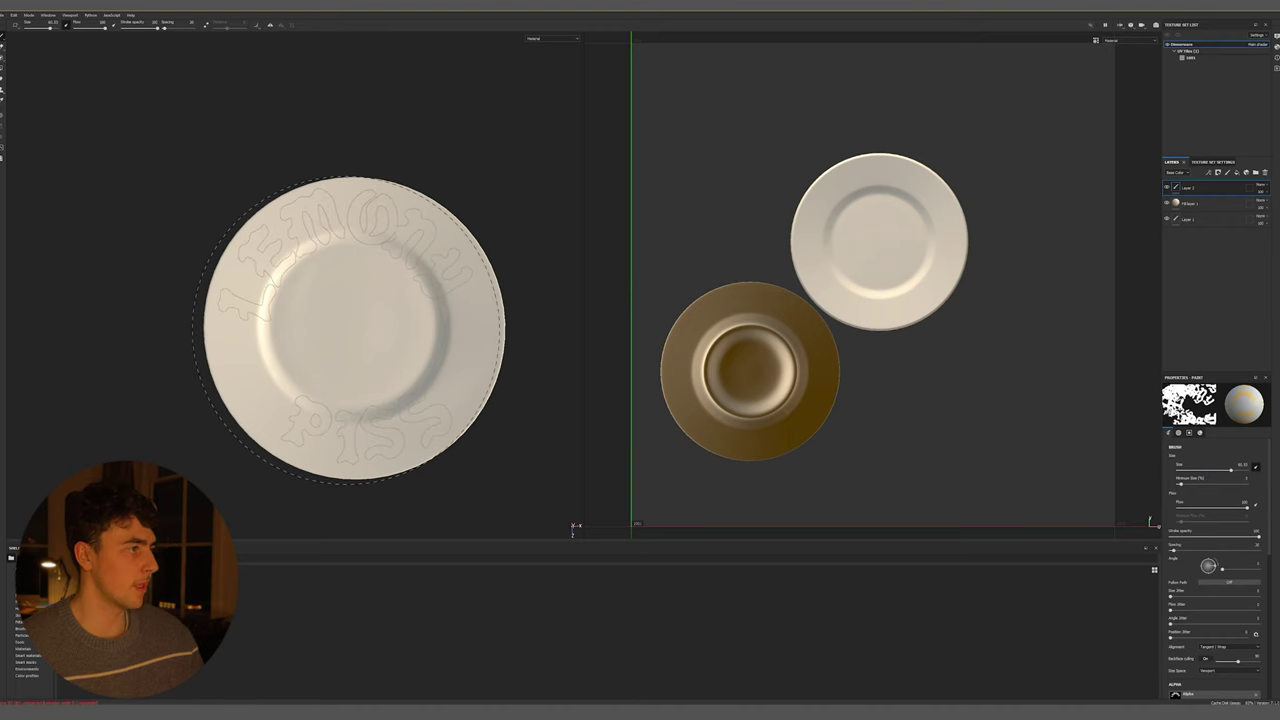
left_click(350, 331)
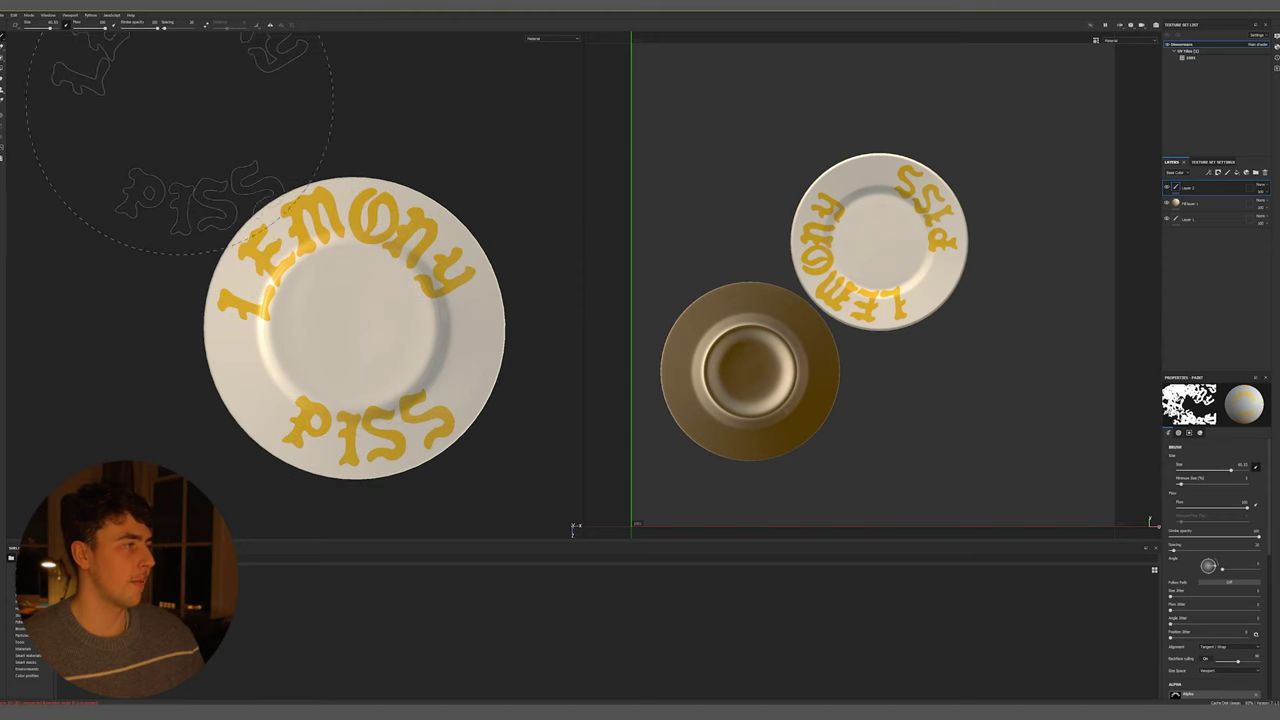
Export the plate's textures using the PBR Metallic Roughness output template
left_click(5, 15)
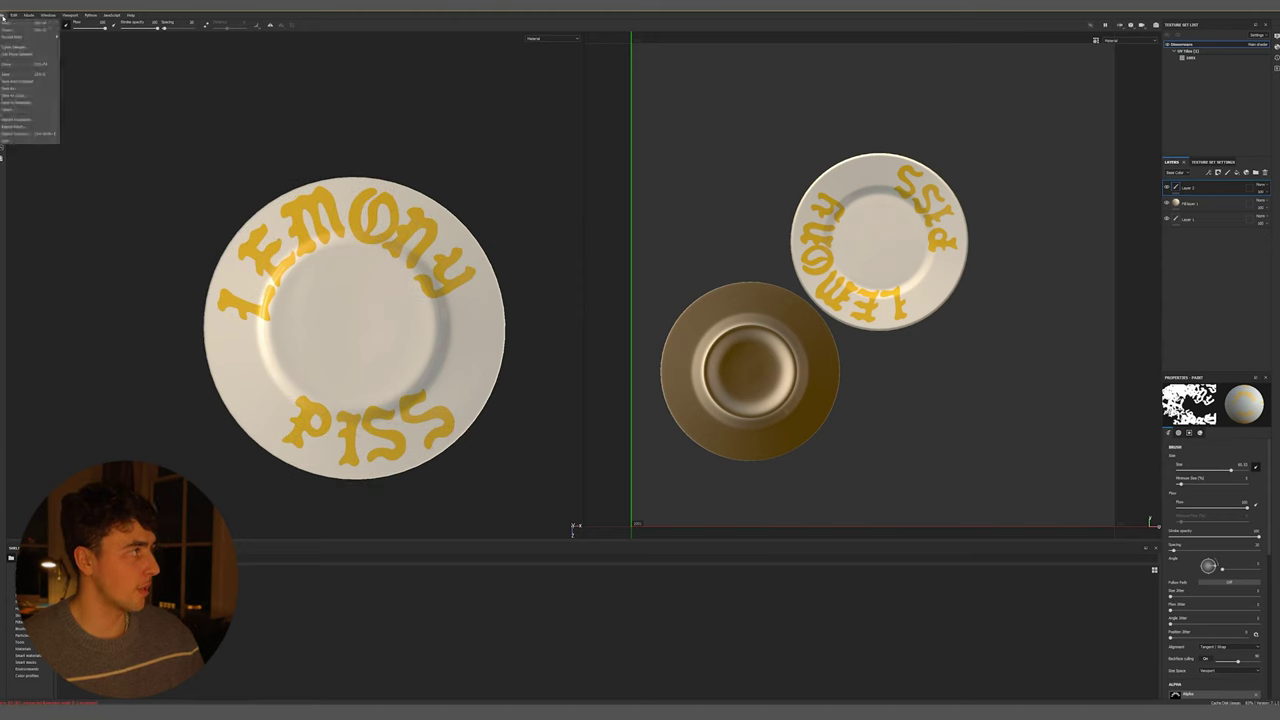
left_click(15, 133)
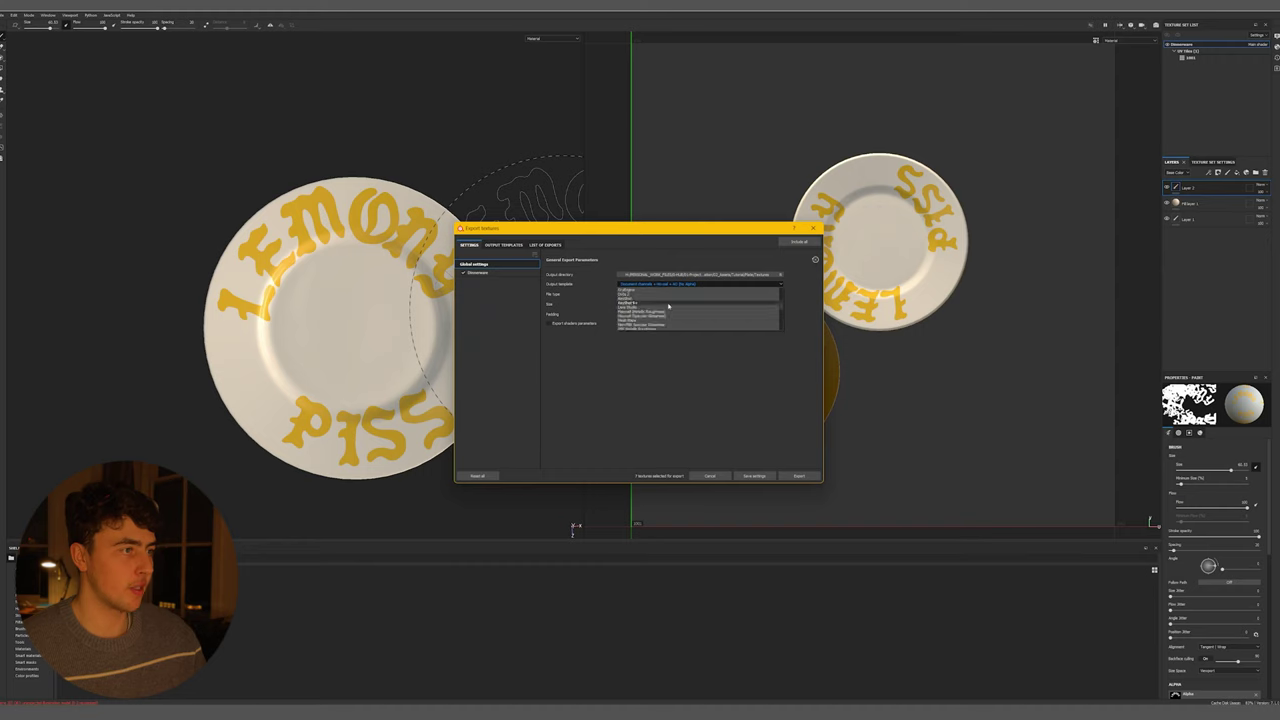
scroll(668, 307, "down", 5)
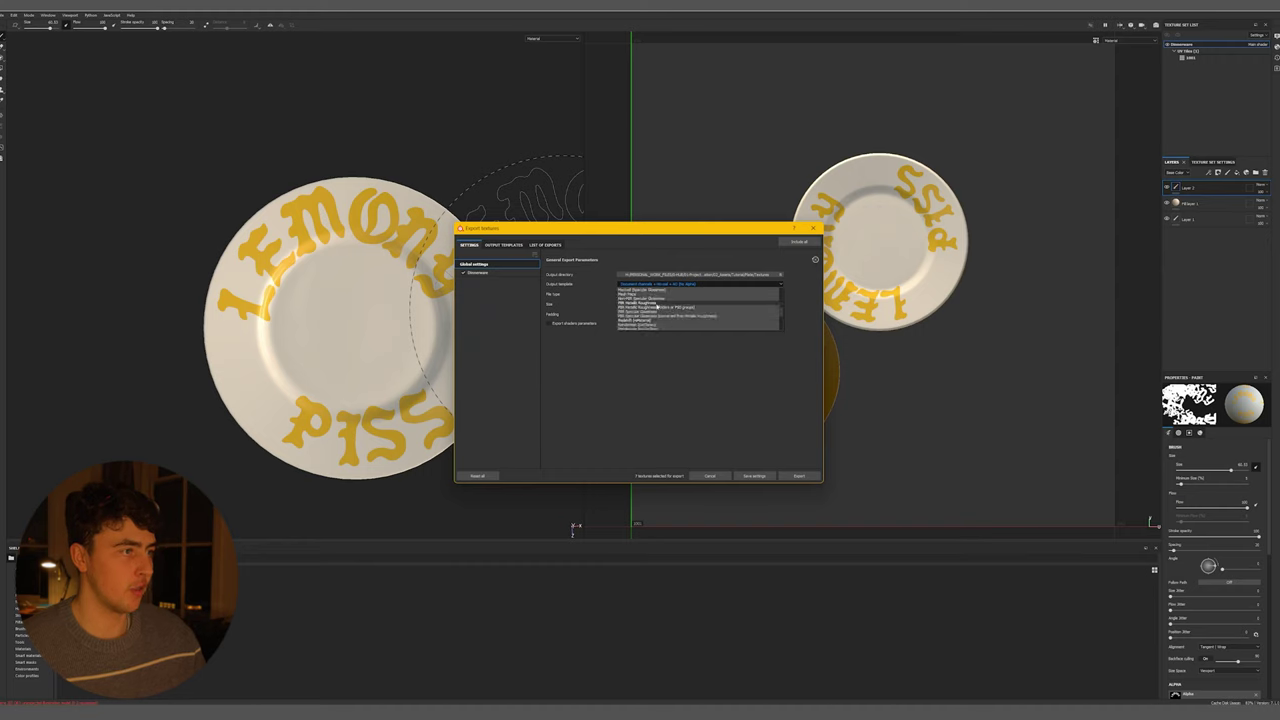
left_click(656, 307)
left_click(798, 475)
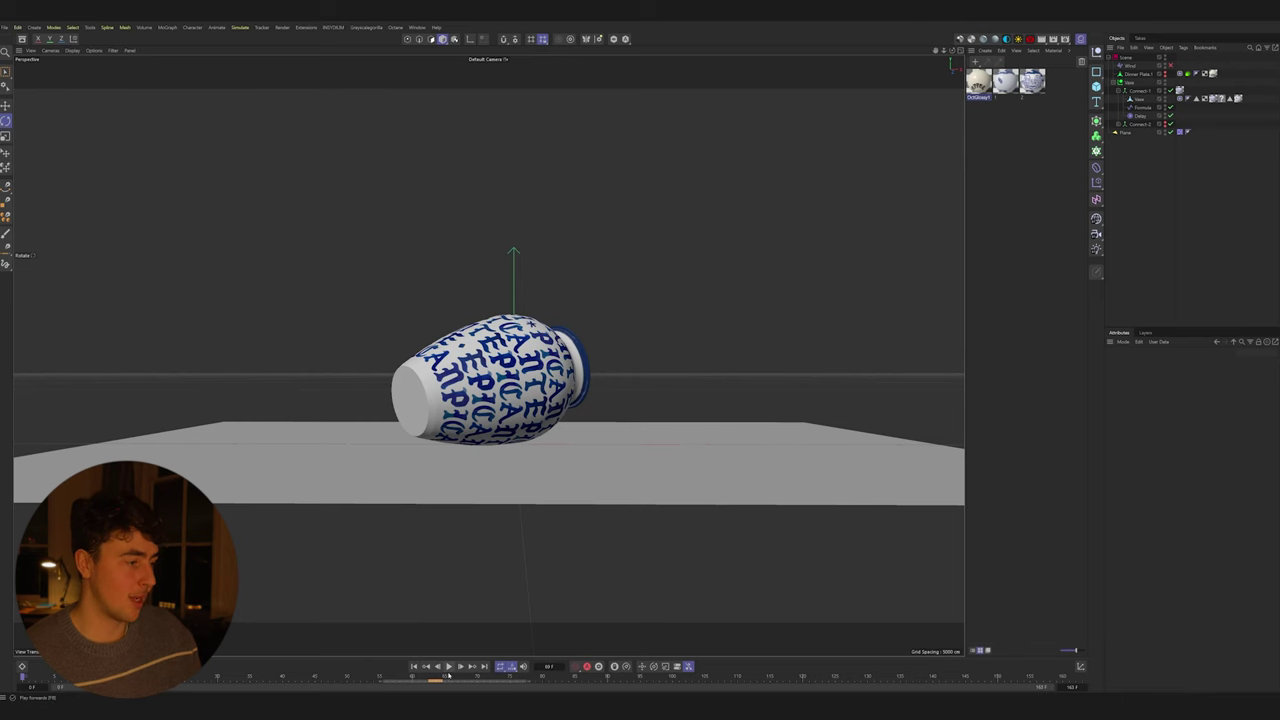
In Cinema 4D, play the animation of the tilted vase and stop the playback
left_click(449, 667)
left_click(449, 667)
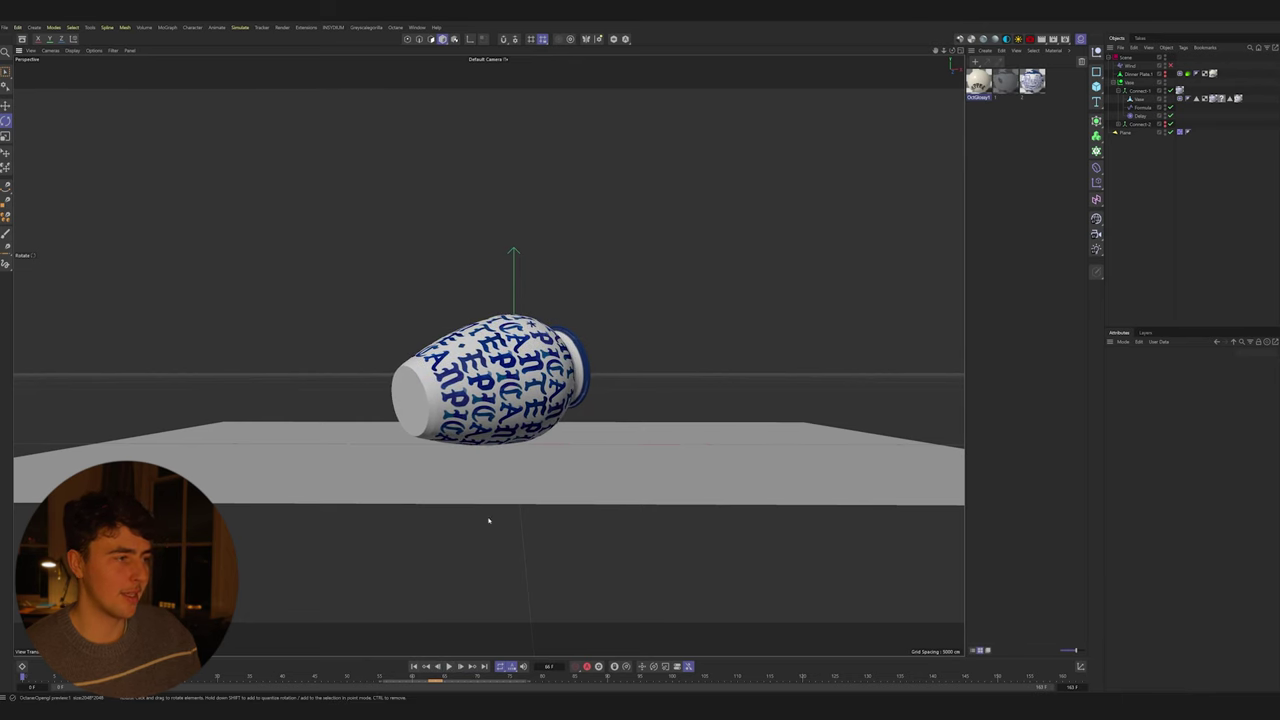
Play the vase animation briefly, then examine the Effector and Parameter settings of the first vase's Formula effector
left_click(449, 667)
key("F8")
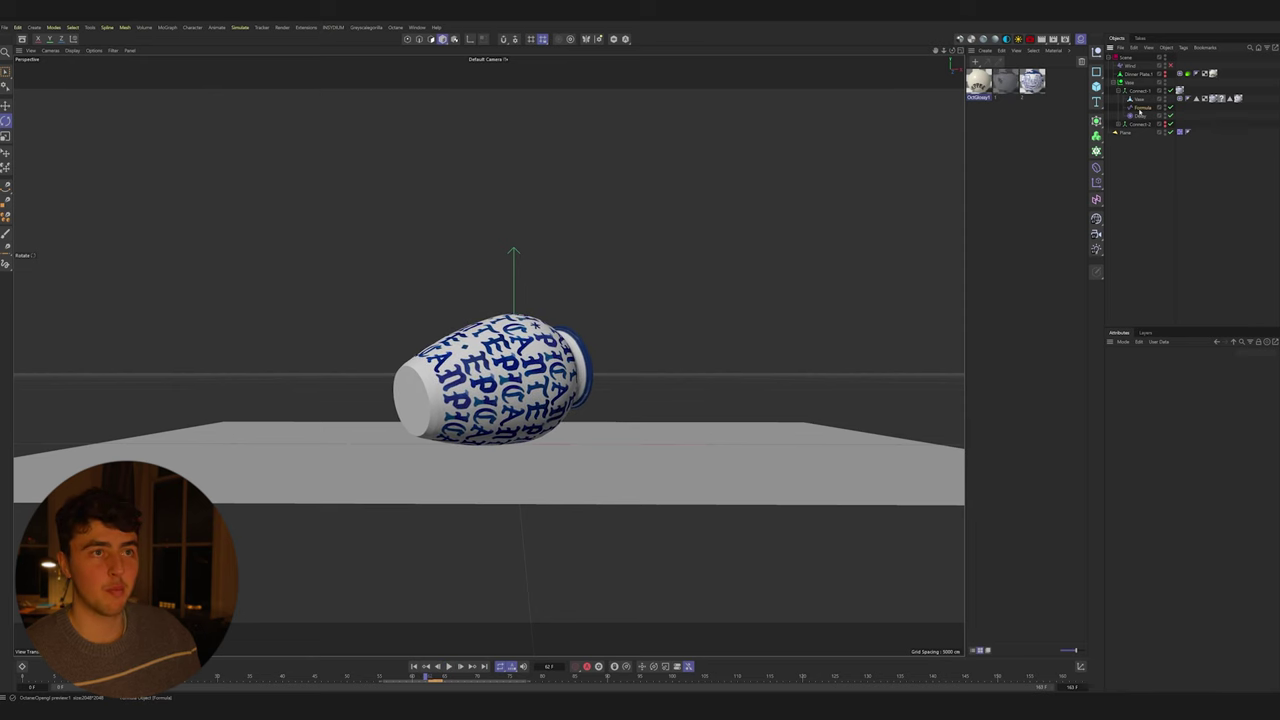
left_click(1140, 109)
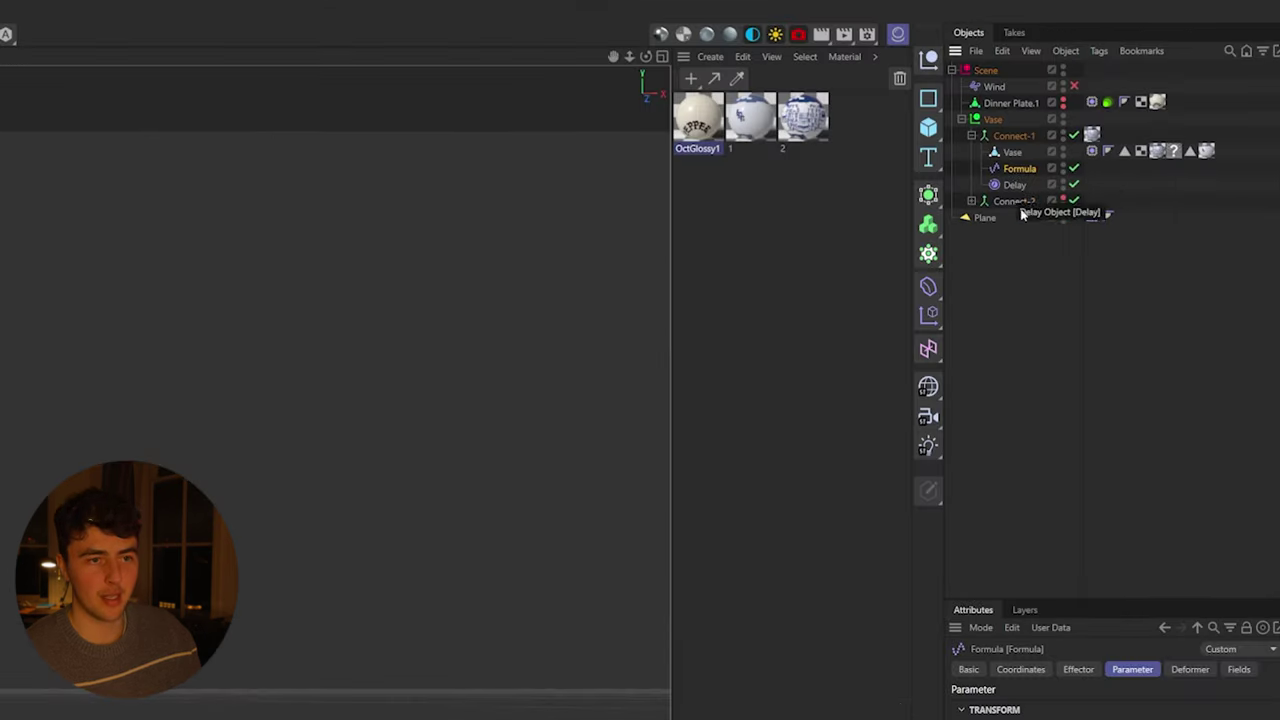
left_click(1078, 669)
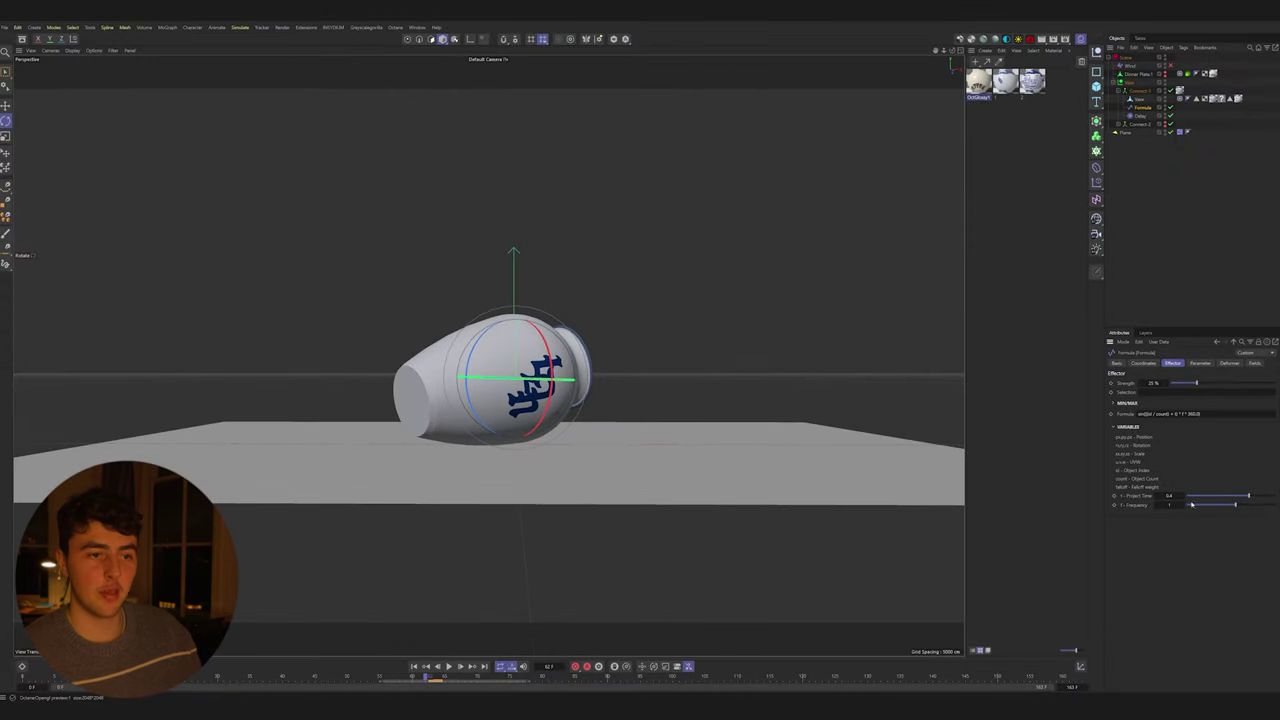
left_click(1199, 363)
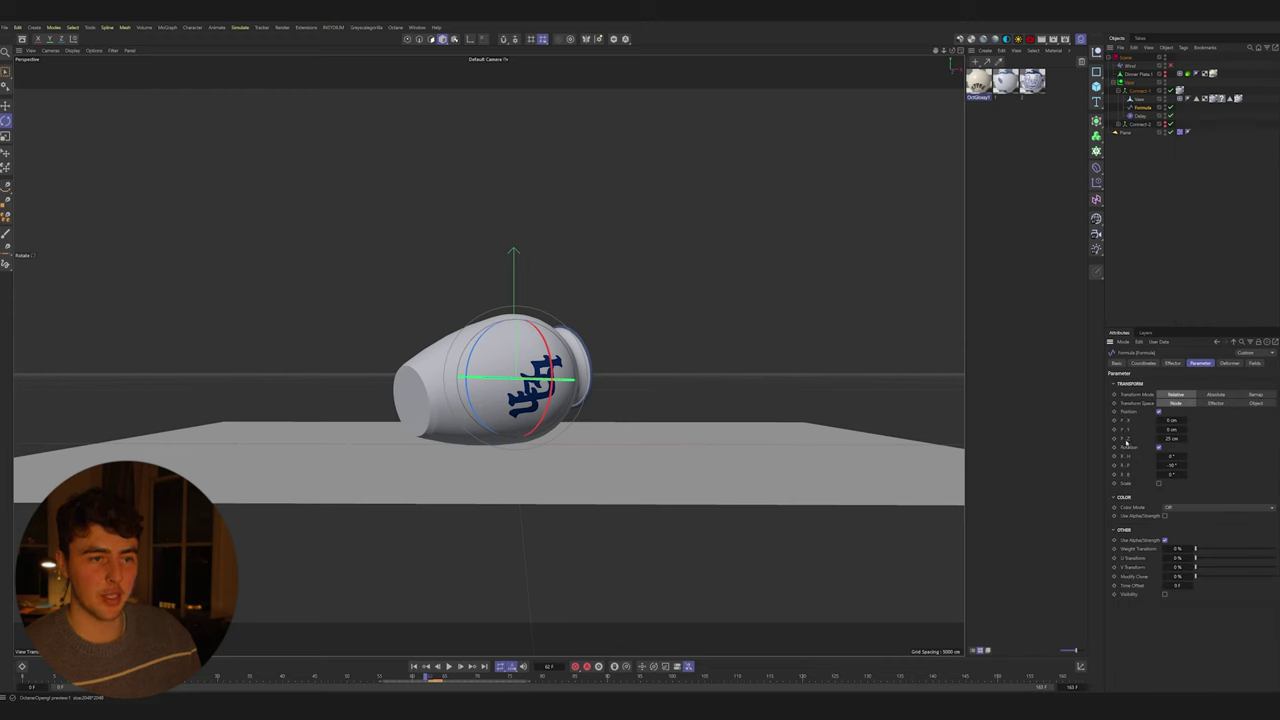
Try a Z position of 354 cm on the first vase's Formula effector and play the animation from the start
left_click_drag(1168, 439, 1184, 439)
left_click(419, 667)
left_click(449, 666)
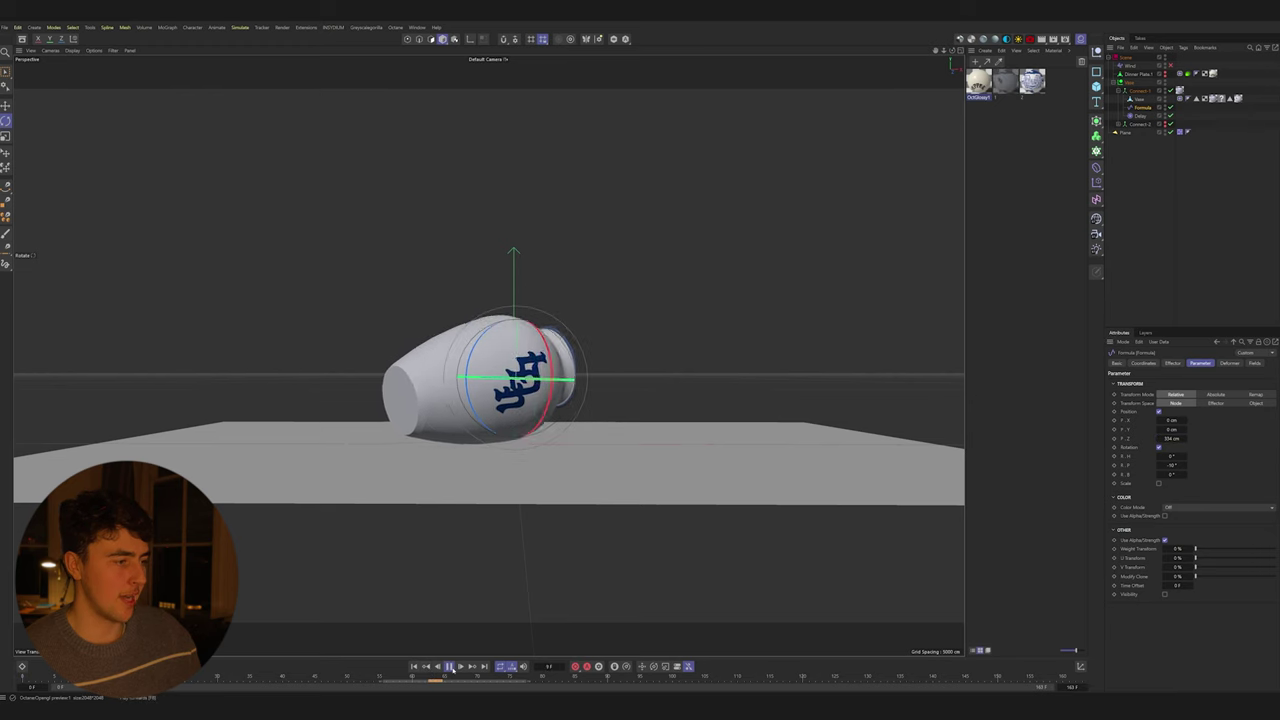
left_click(449, 666)
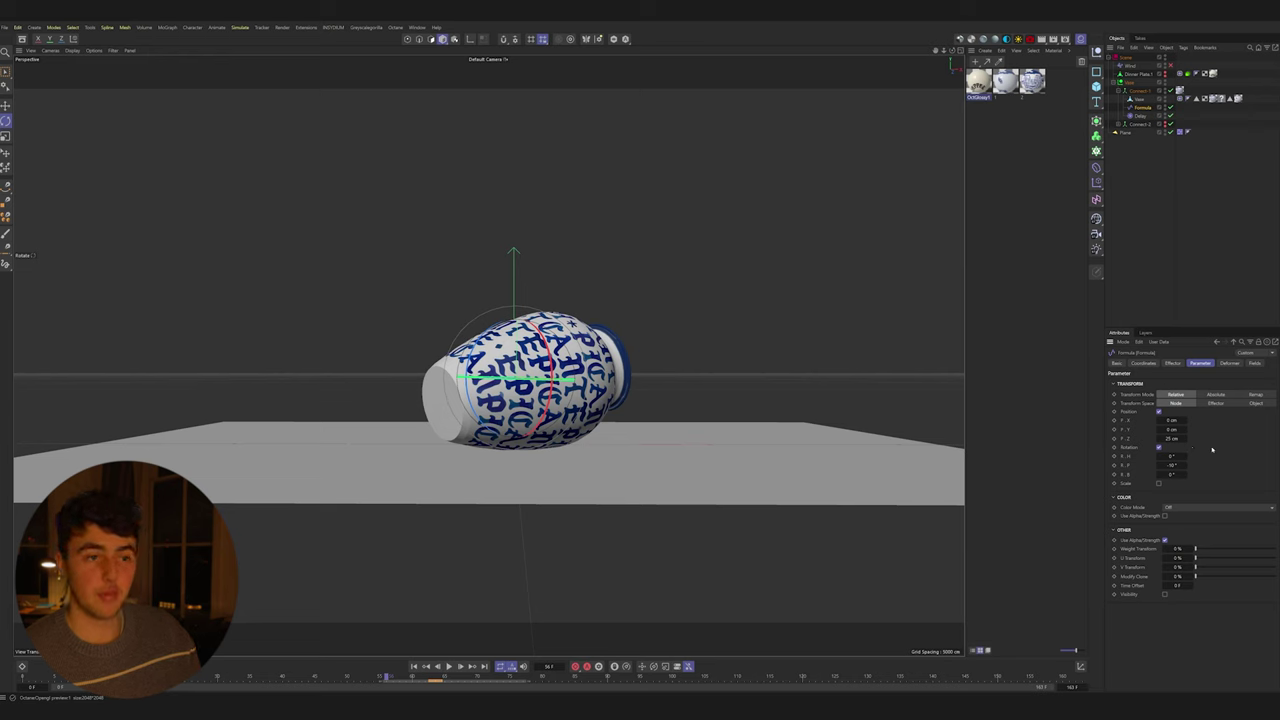
Try a much larger pitch rotation on the first vase's Formula effector and play the animation from the start
left_click_drag(1171, 465, 1230, 465)
left_click(414, 666)
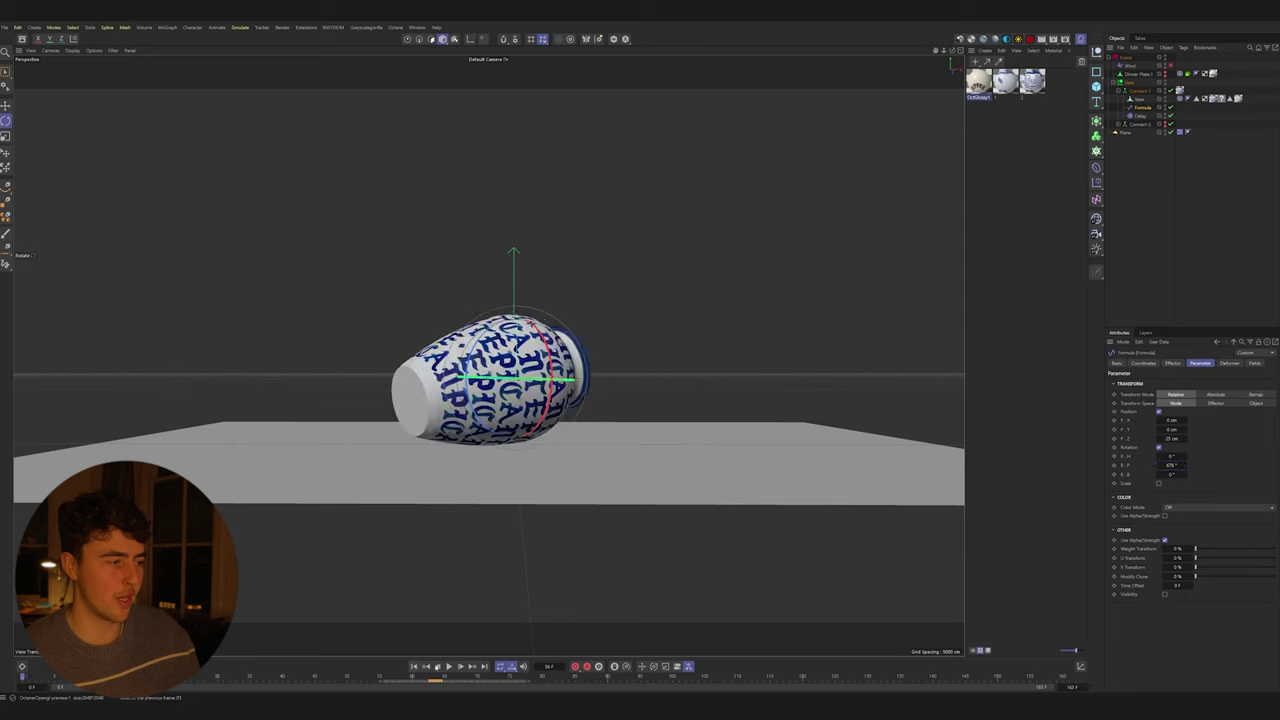
left_click(449, 666)
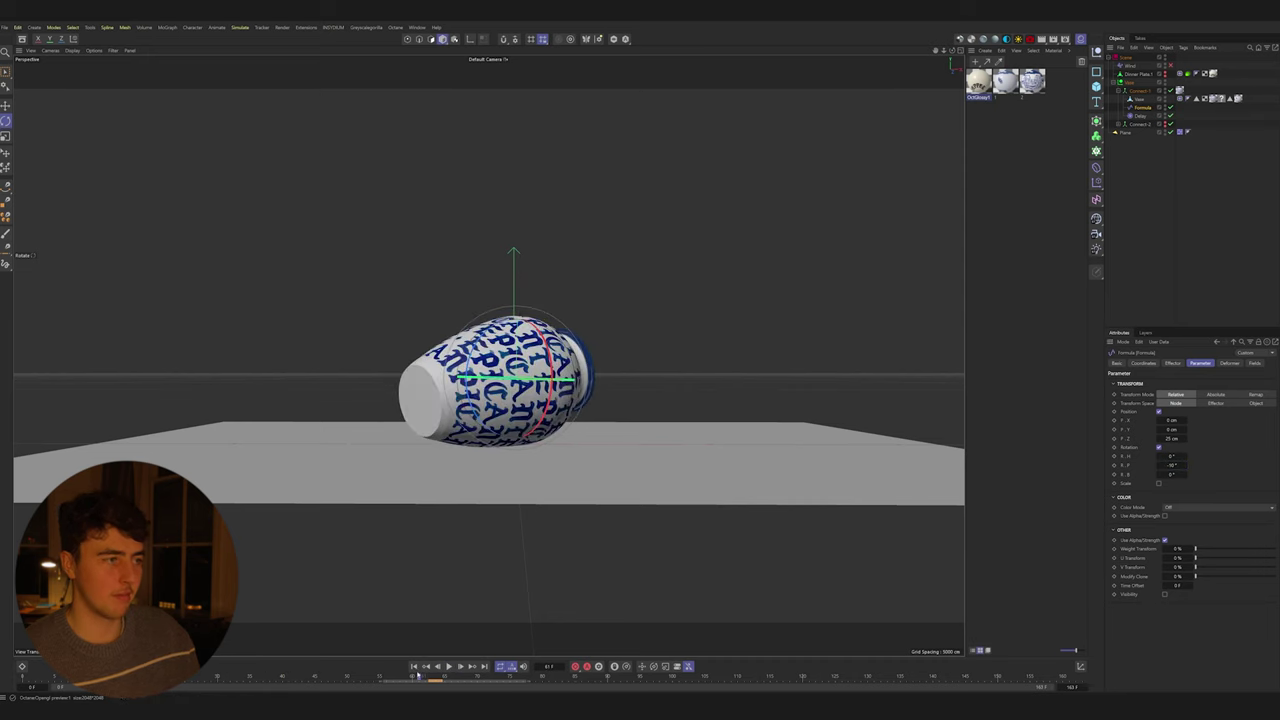
Deselect the Formula effector and replay the vase animation from the first frame
left_click(677, 514)
left_click(414, 666)
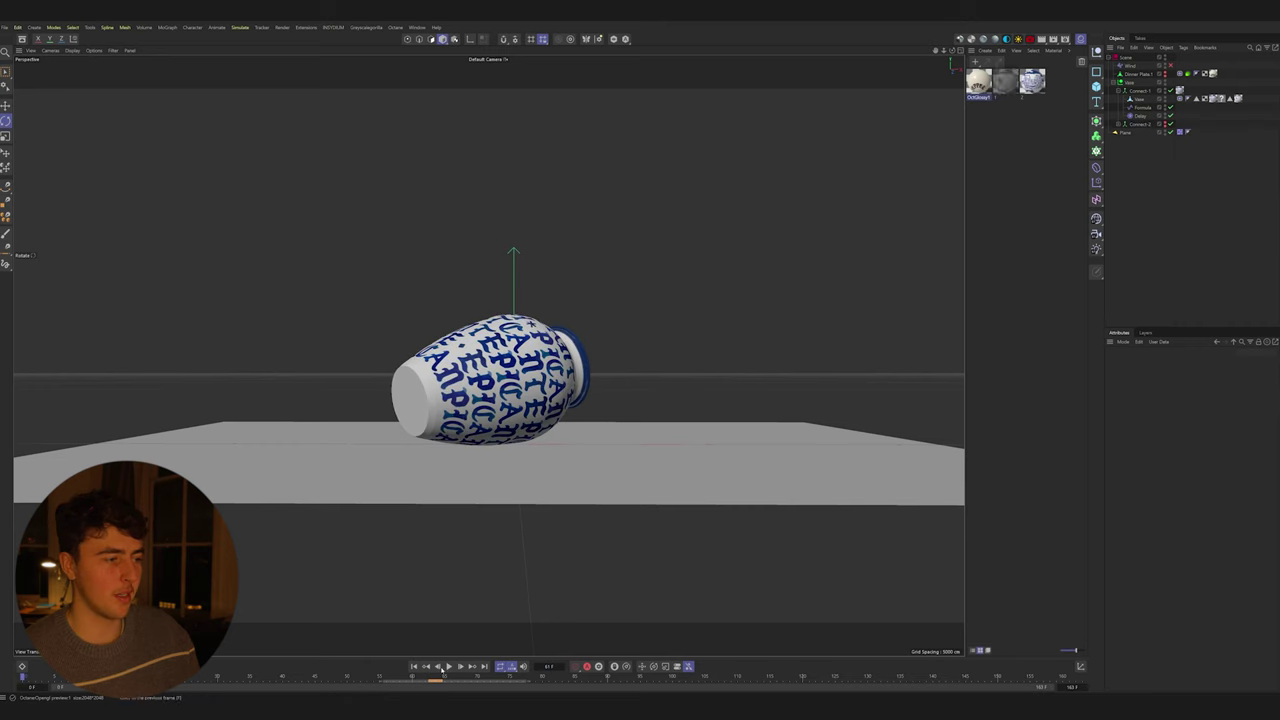
left_click(449, 666)
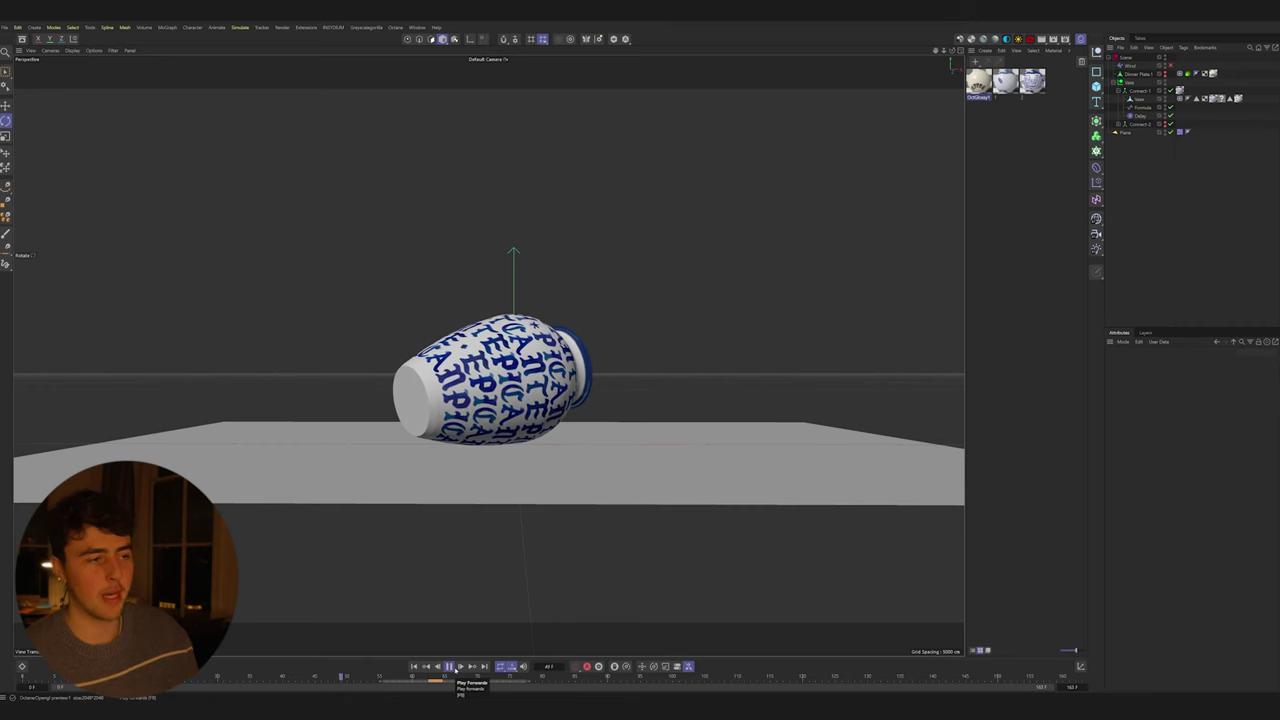
left_click(449, 666)
Examine the Effector settings of the Delay effector under Connect-1, including its strength and mode
left_click(1138, 107)
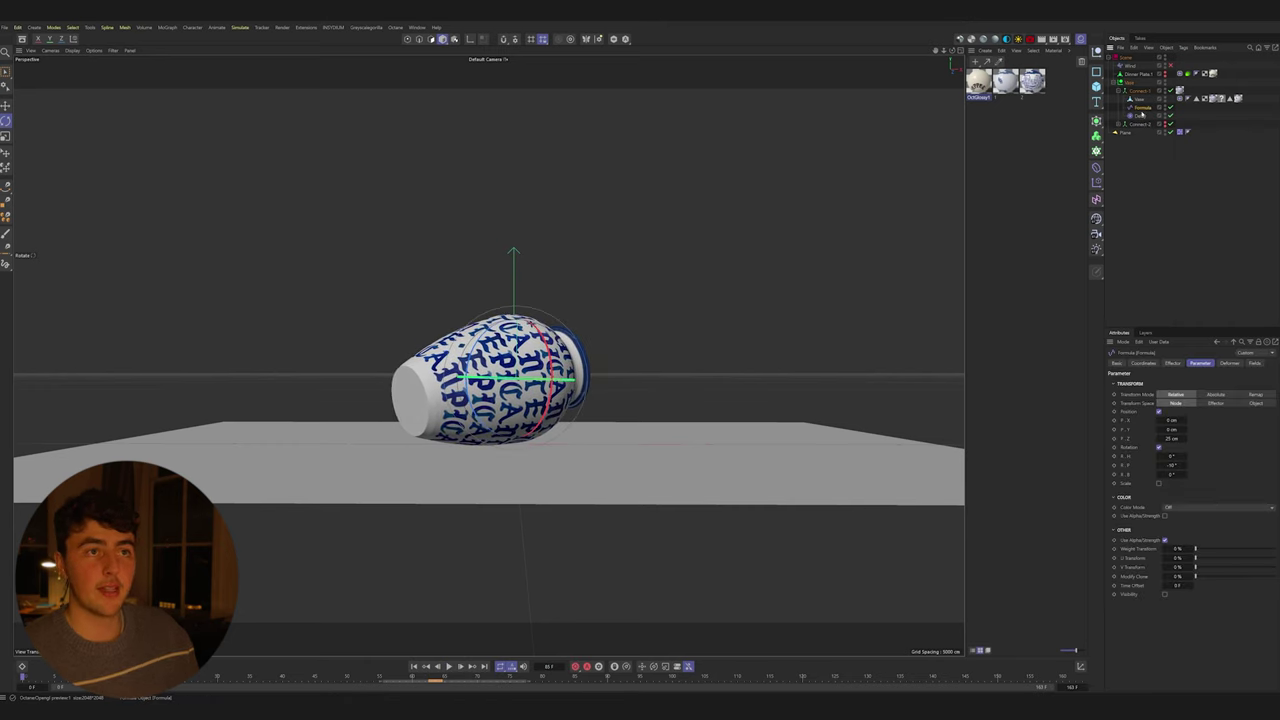
left_click(1141, 116)
left_click(1173, 363)
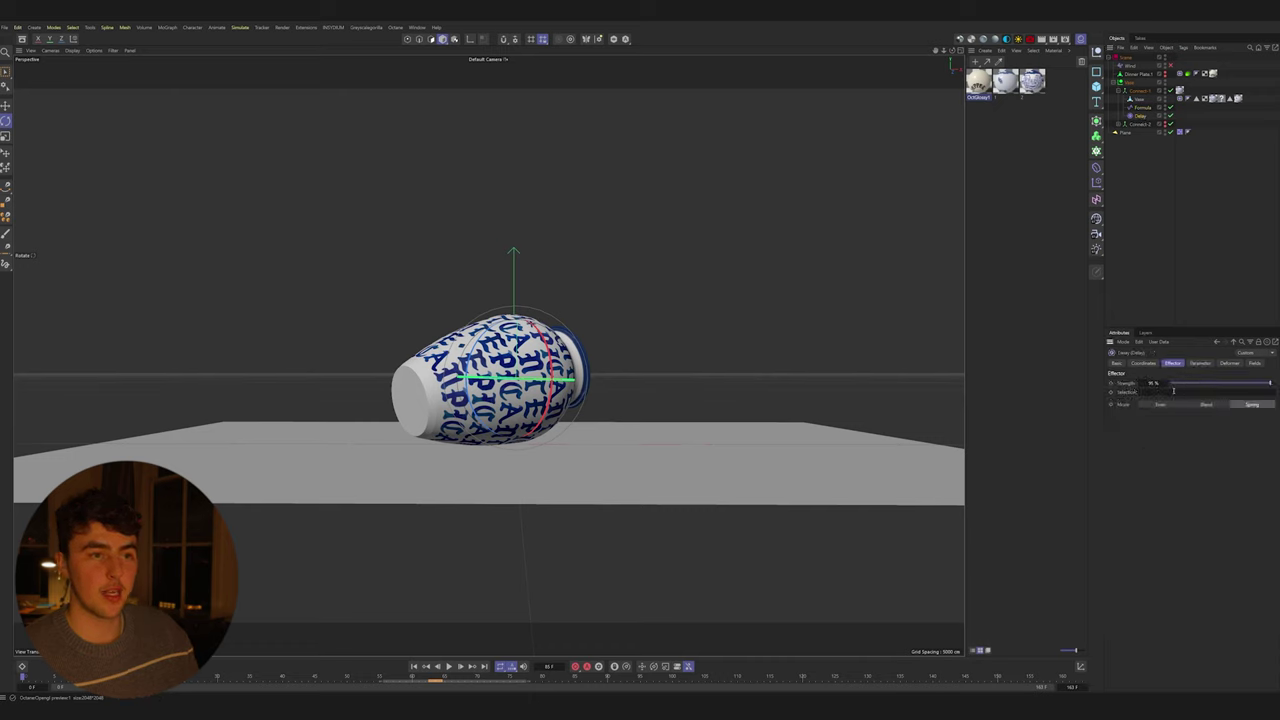
Collapse Connect-1, expand Connect-2 and make the second vase visible in the viewport
left_click(1117, 90)
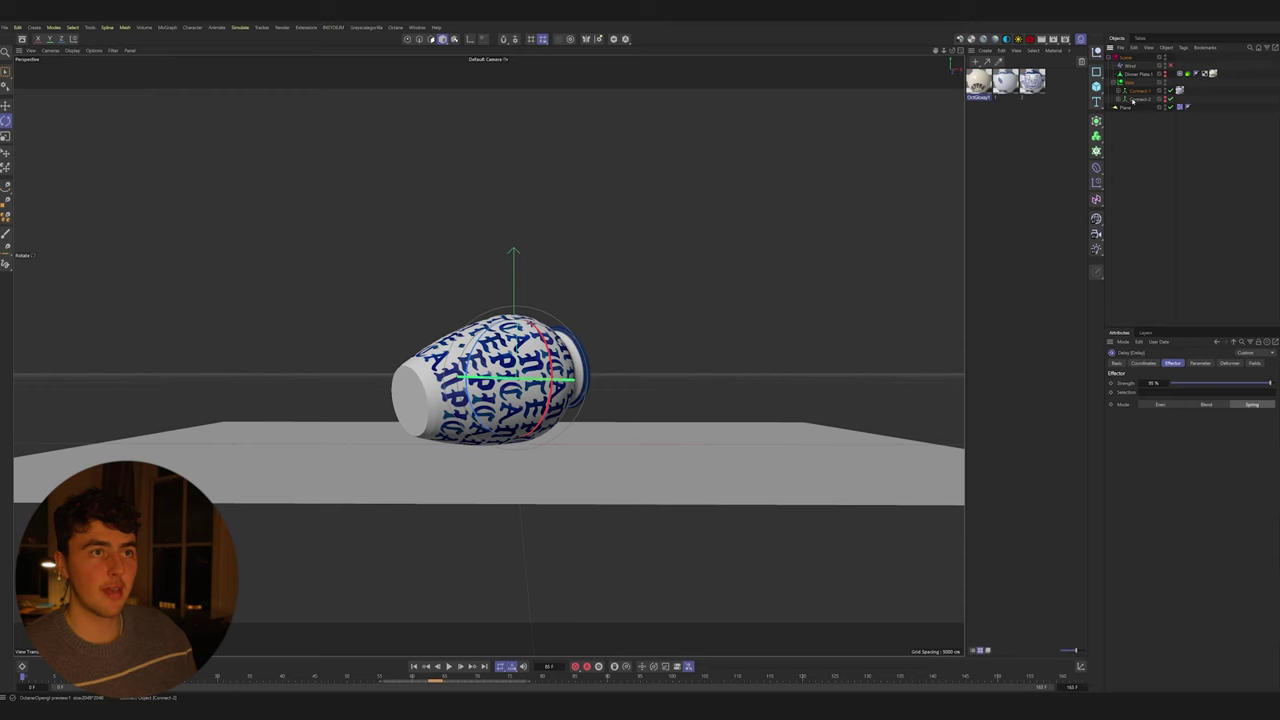
left_click(1118, 99)
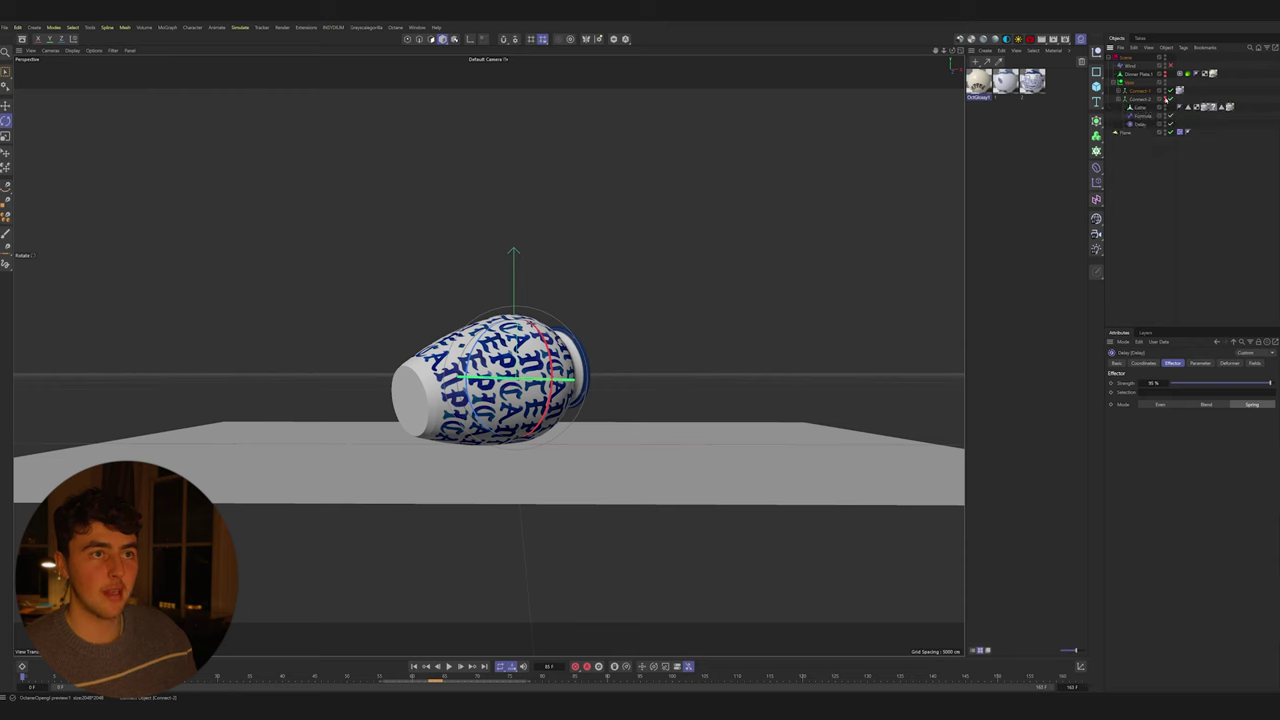
left_click(1165, 98)
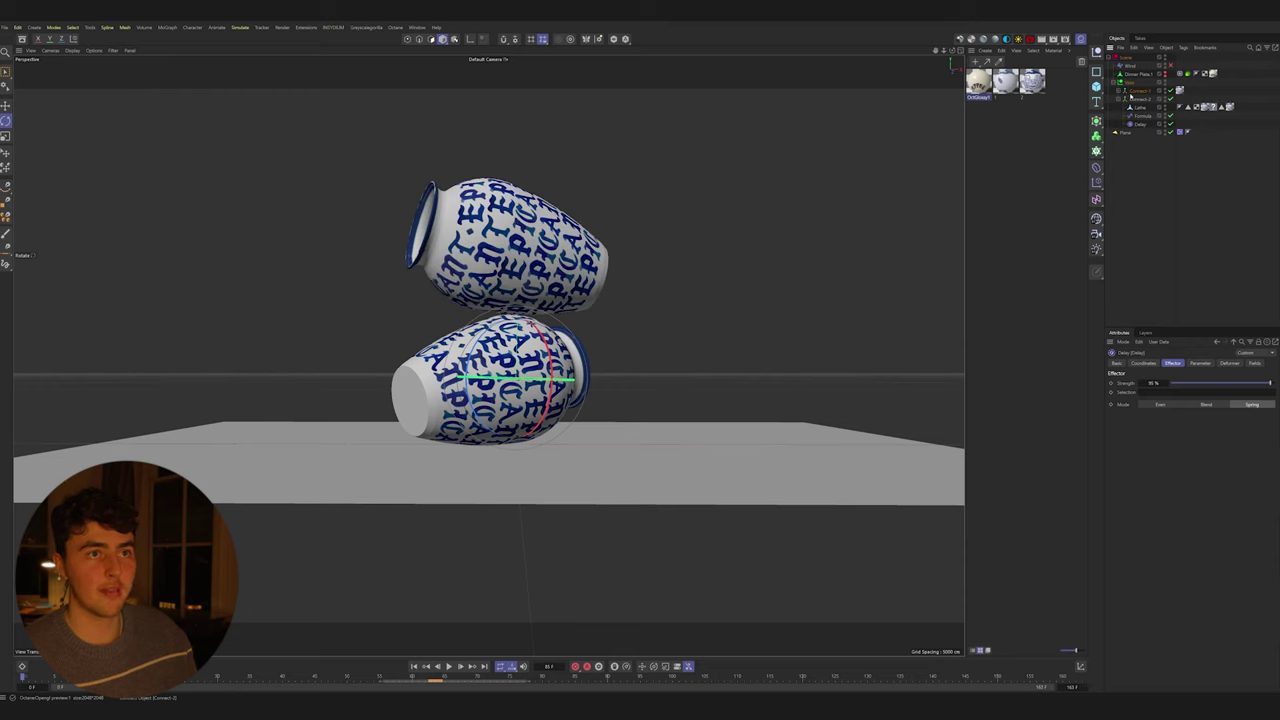
Examine the second vase's Lathe object and the transform parameters of its Formula effector
left_click(1138, 107)
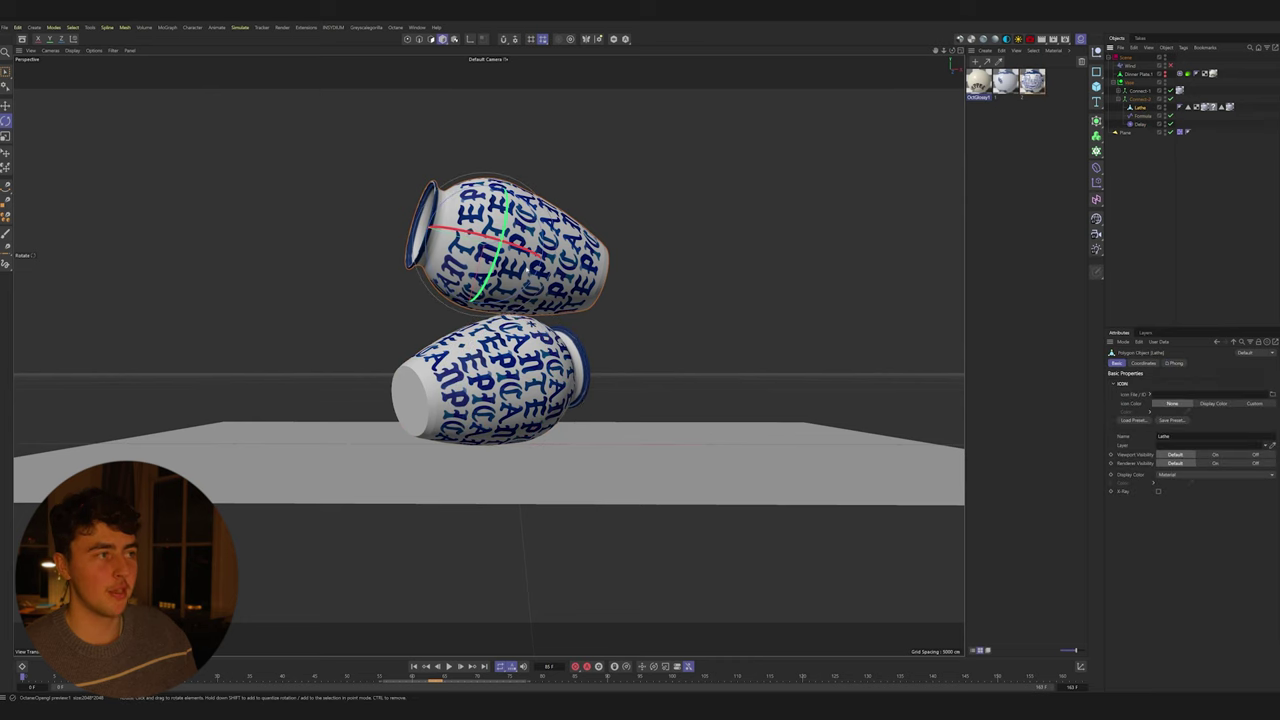
left_click(1142, 115)
left_click(1200, 363)
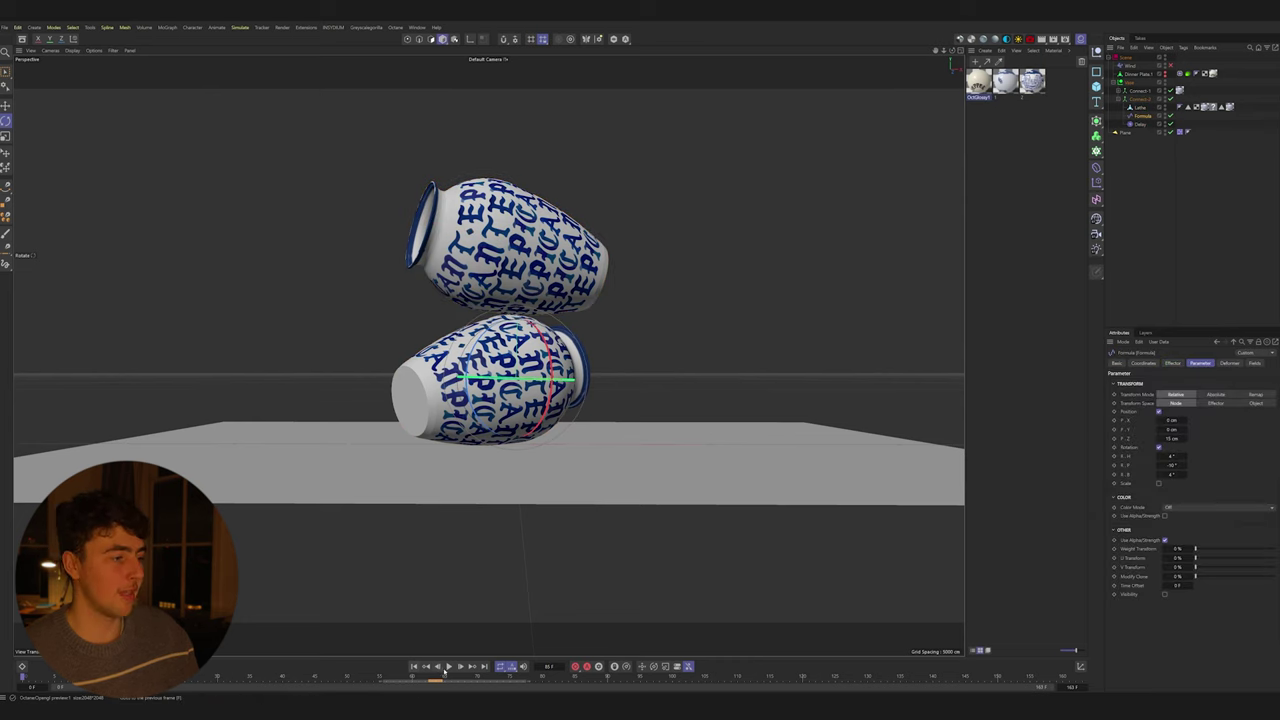
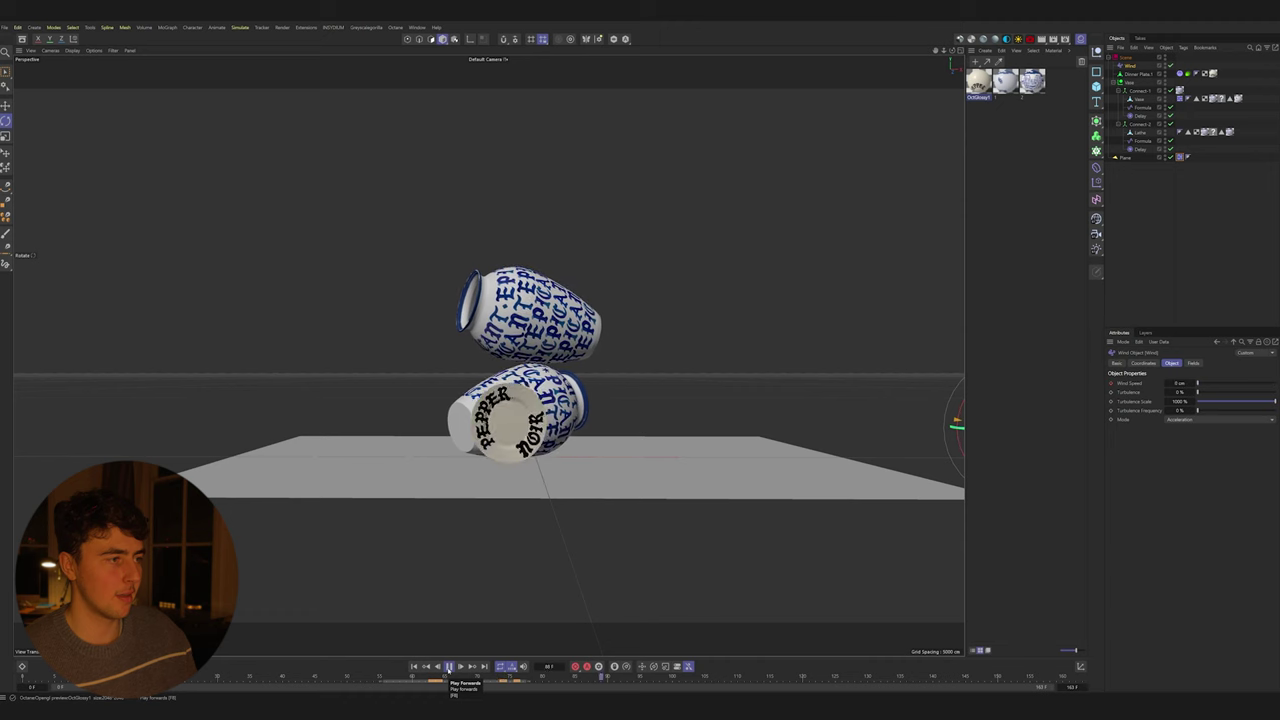
Stop the playback, scrub across the Wind object's speed keyframes and replay the full animation from the start
left_click(449, 669)
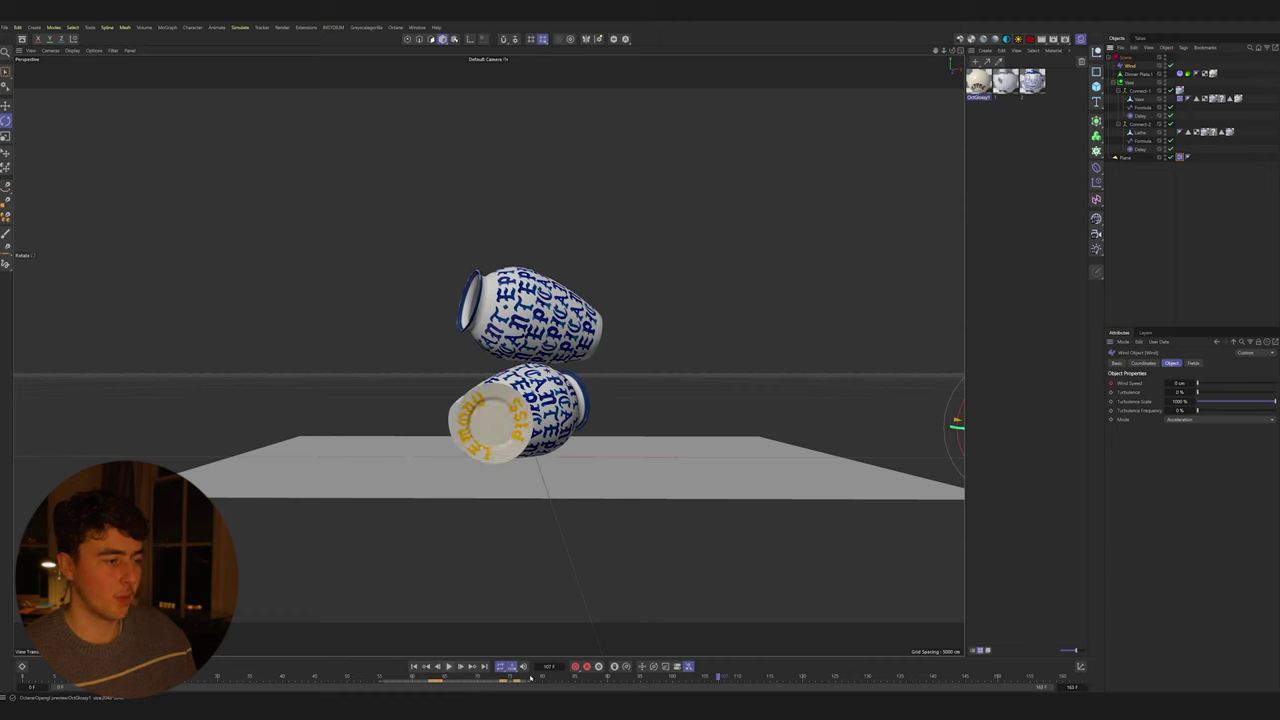
left_click(504, 678)
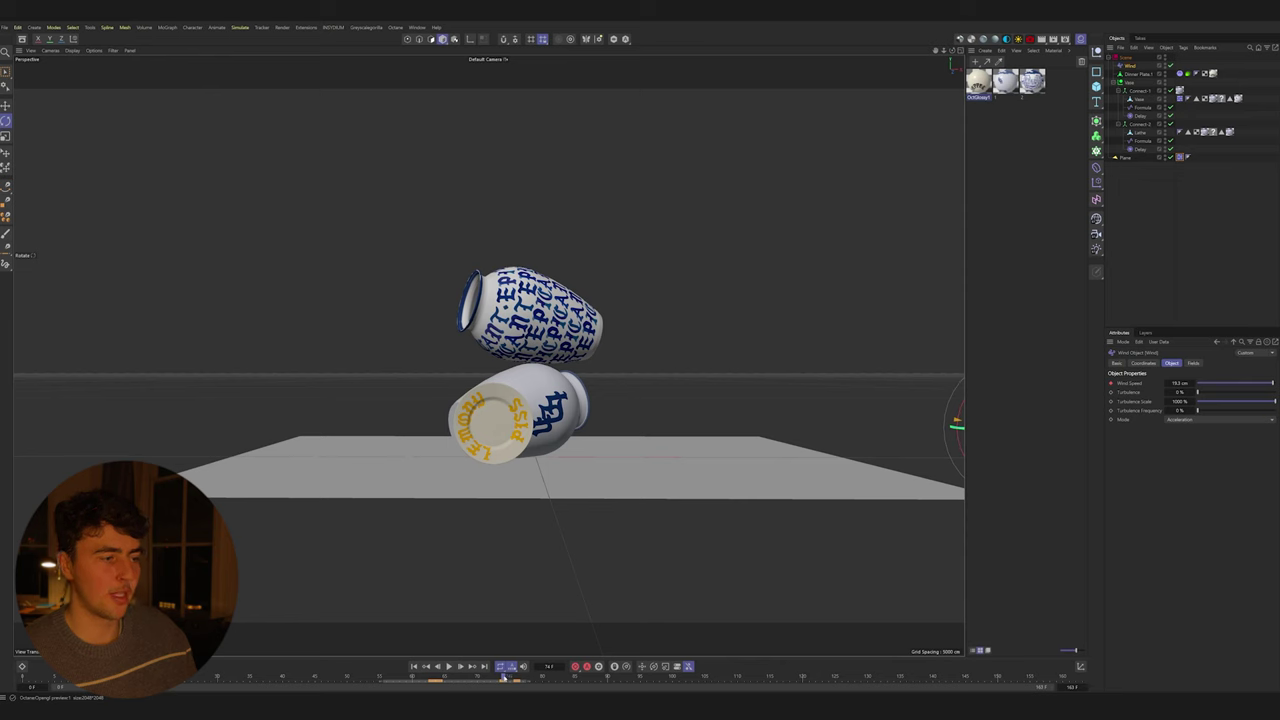
left_click_drag(504, 678, 504, 682)
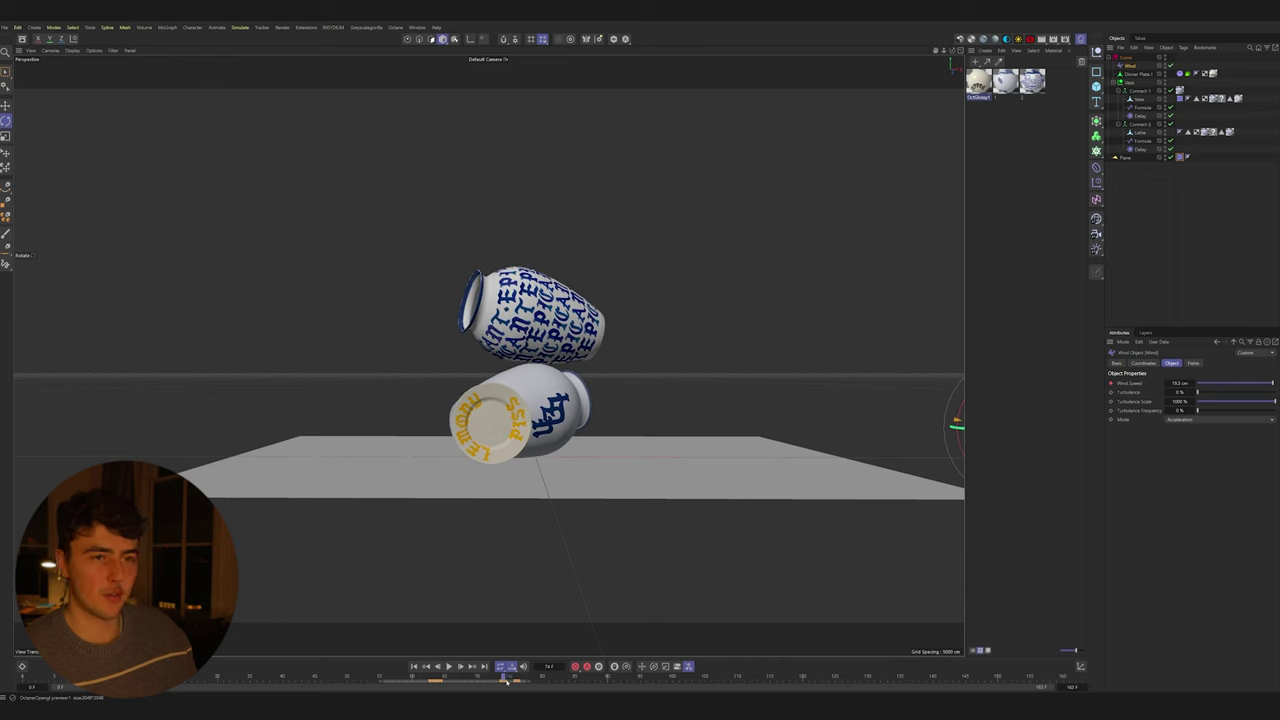
left_click_drag(519, 682, 465, 681)
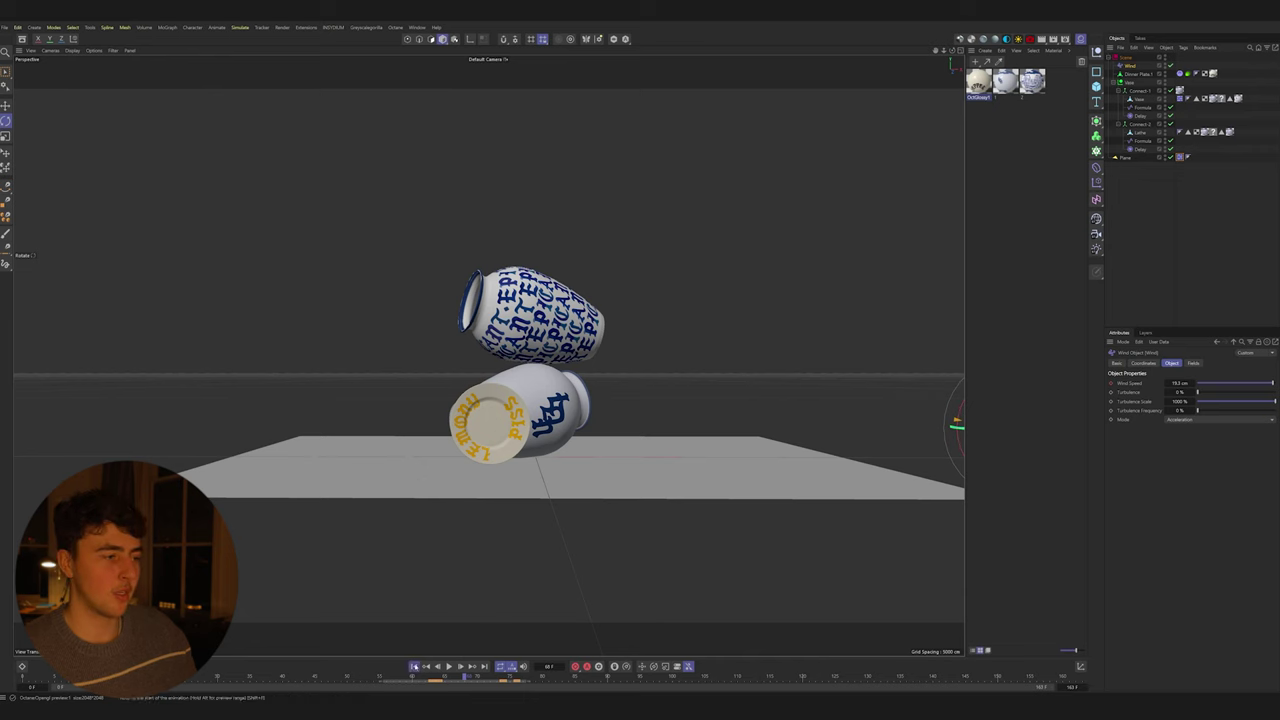
left_click(414, 666)
left_click(450, 666)
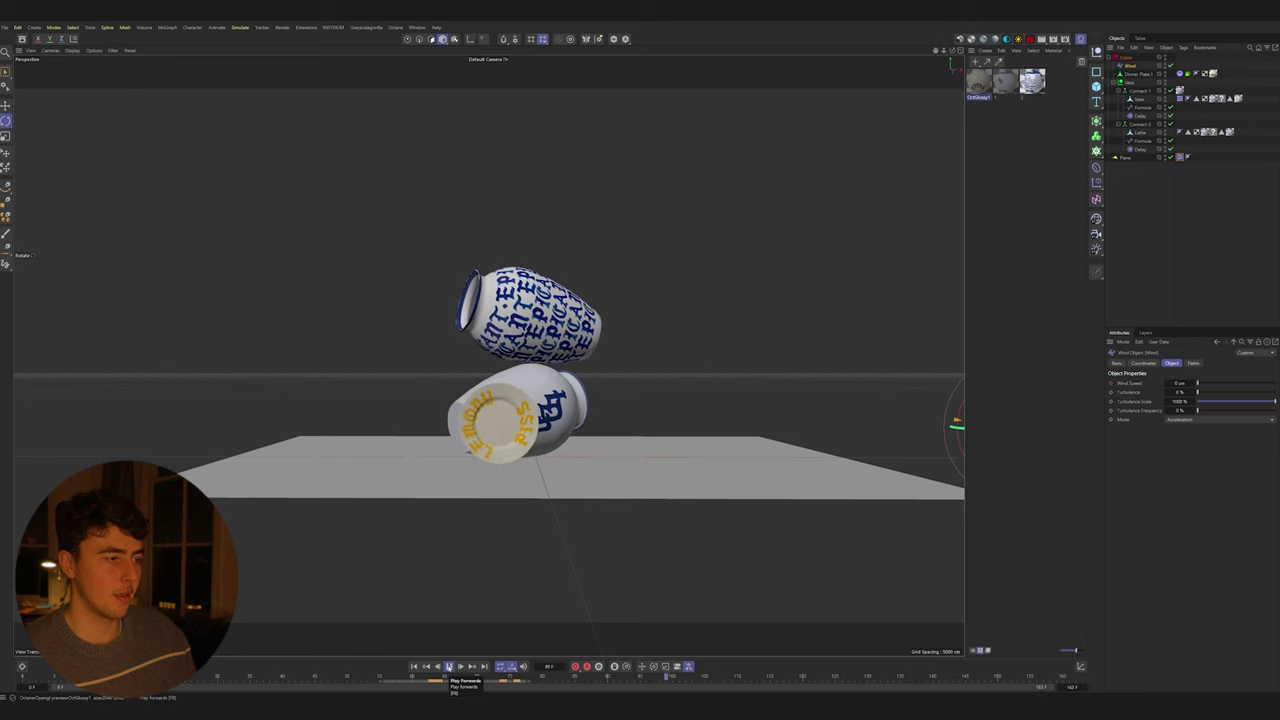
left_click(450, 666)
Bake all of the scene's dynamics simulations into the cache from the Dynamics Body tags
left_click(1181, 90)
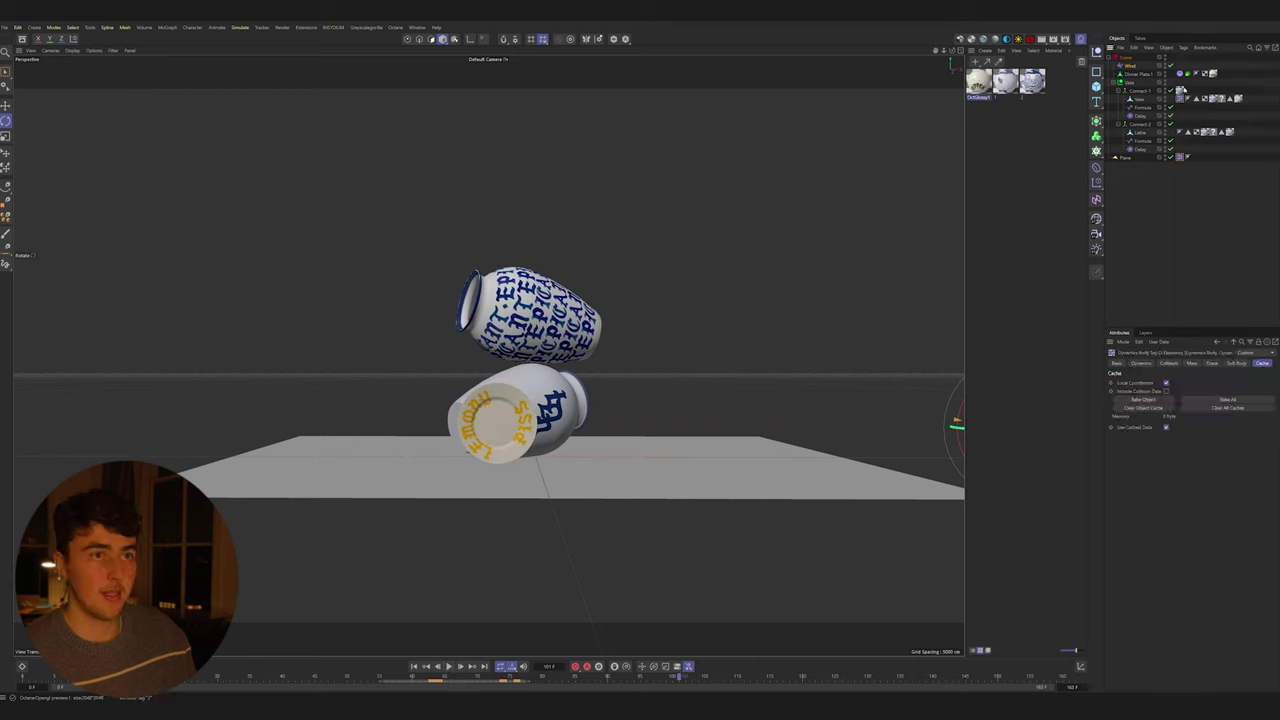
left_click(1210, 399)
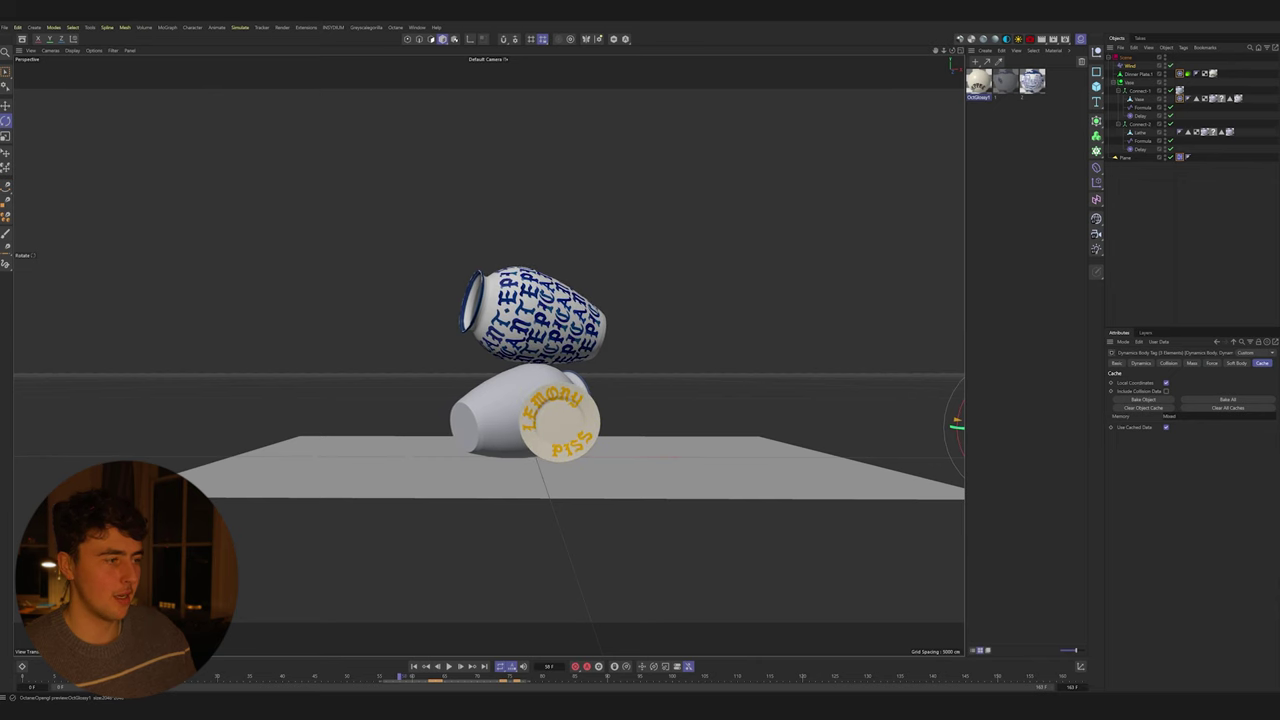
At frame 59, load Plate_default_BaseColor.1001 from the Lemony-Piss folder into the plate material's base color node, without copying it to the project
double_click(979, 80)
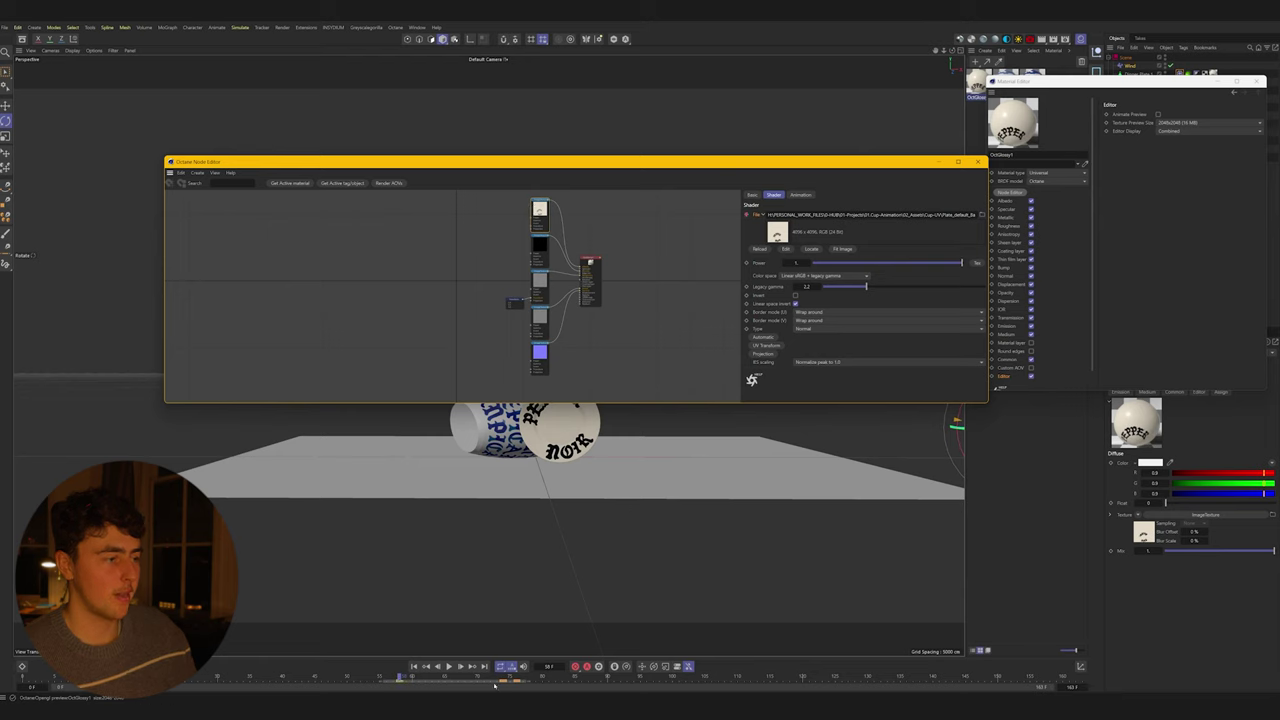
left_click(460, 666)
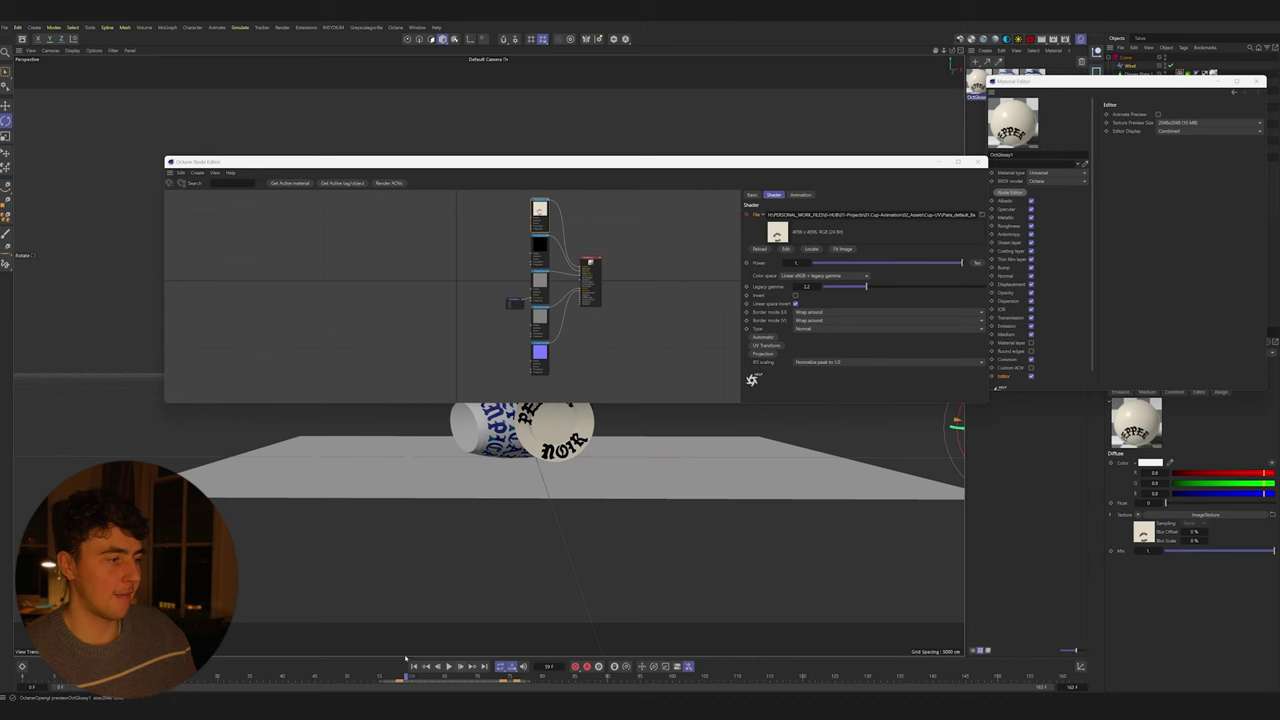
left_click(979, 215)
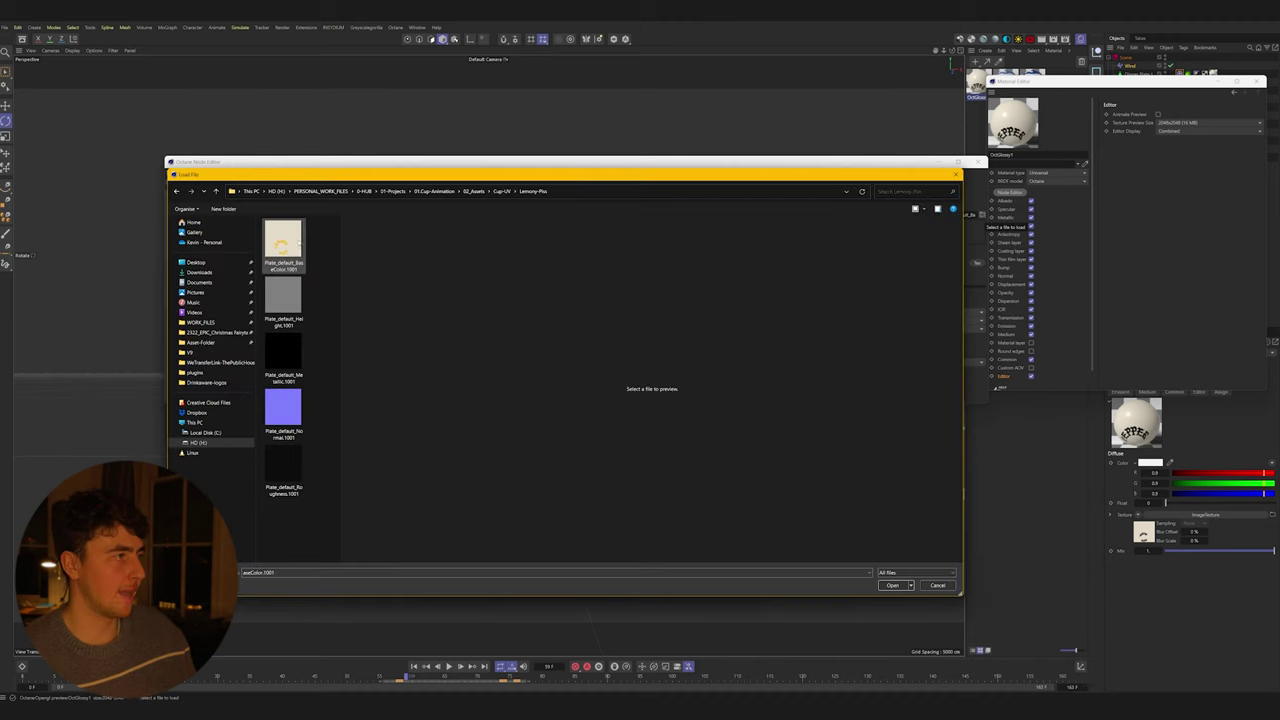
double_click(284, 247)
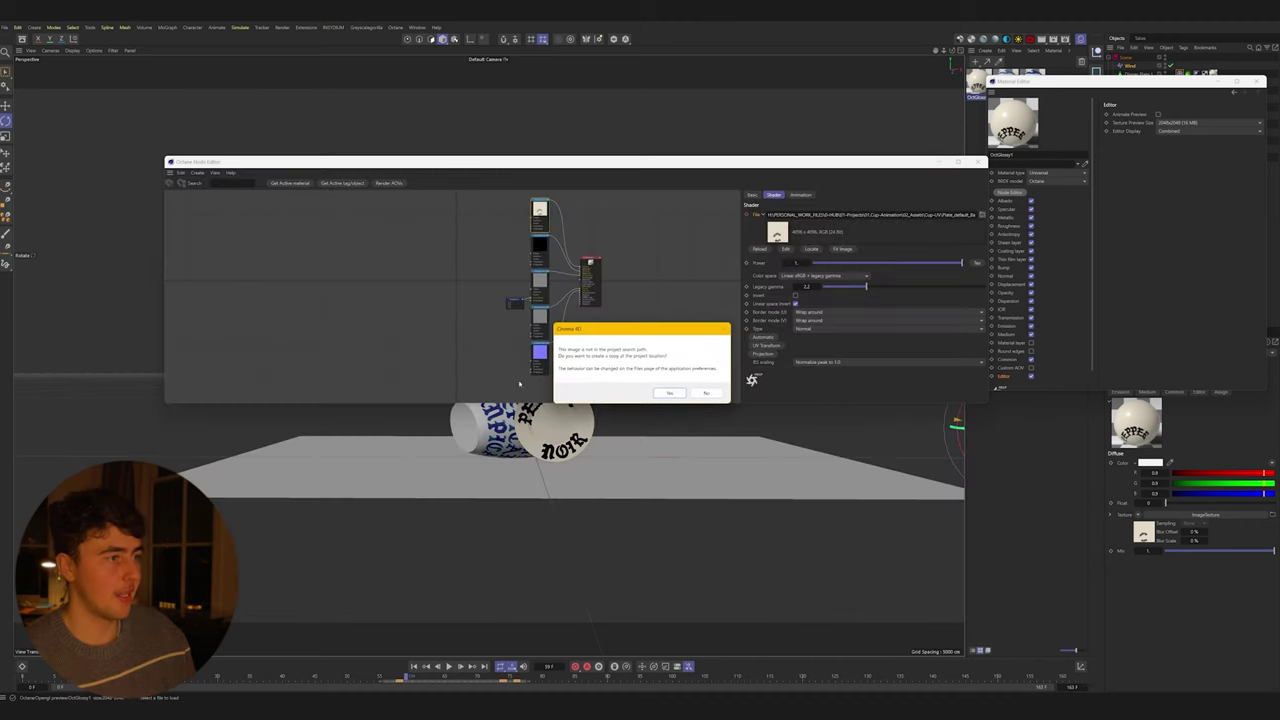
left_click(705, 393)
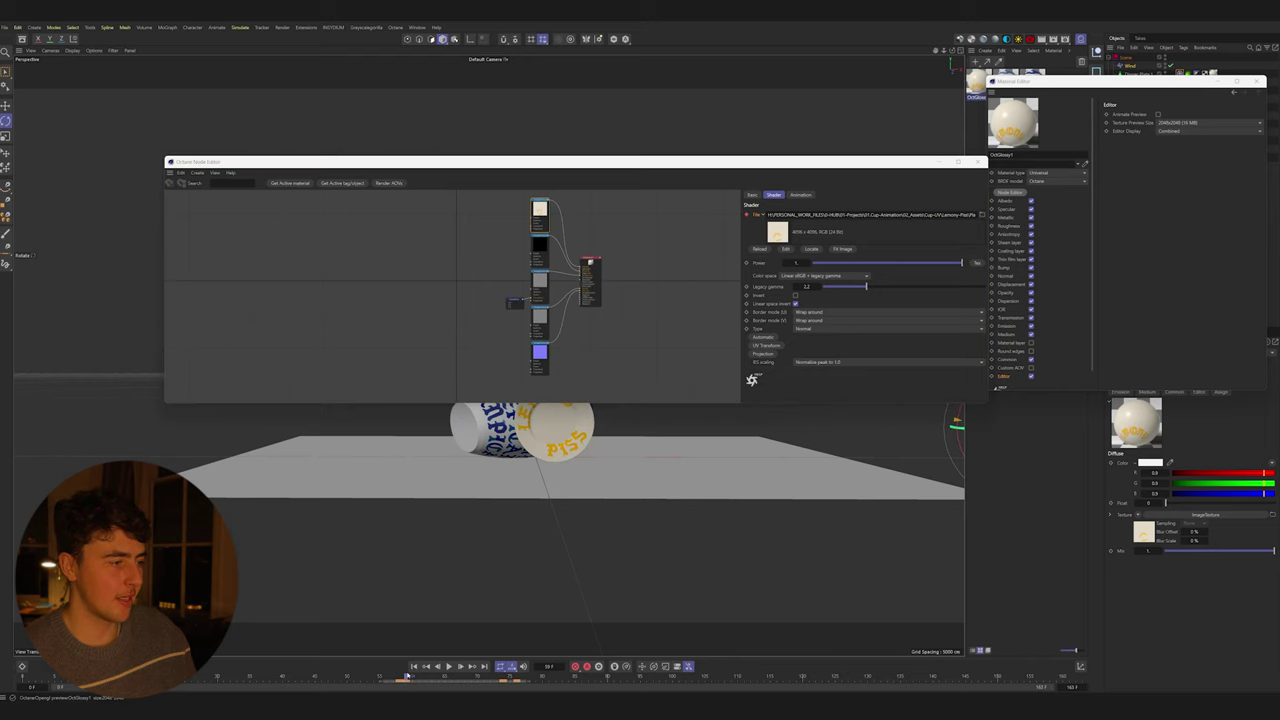
mouse_move(404, 678)
left_mouse_down()
mouse_move(420, 679)
mouse_move(391, 684)
mouse_move(408, 694)
left_mouse_up()
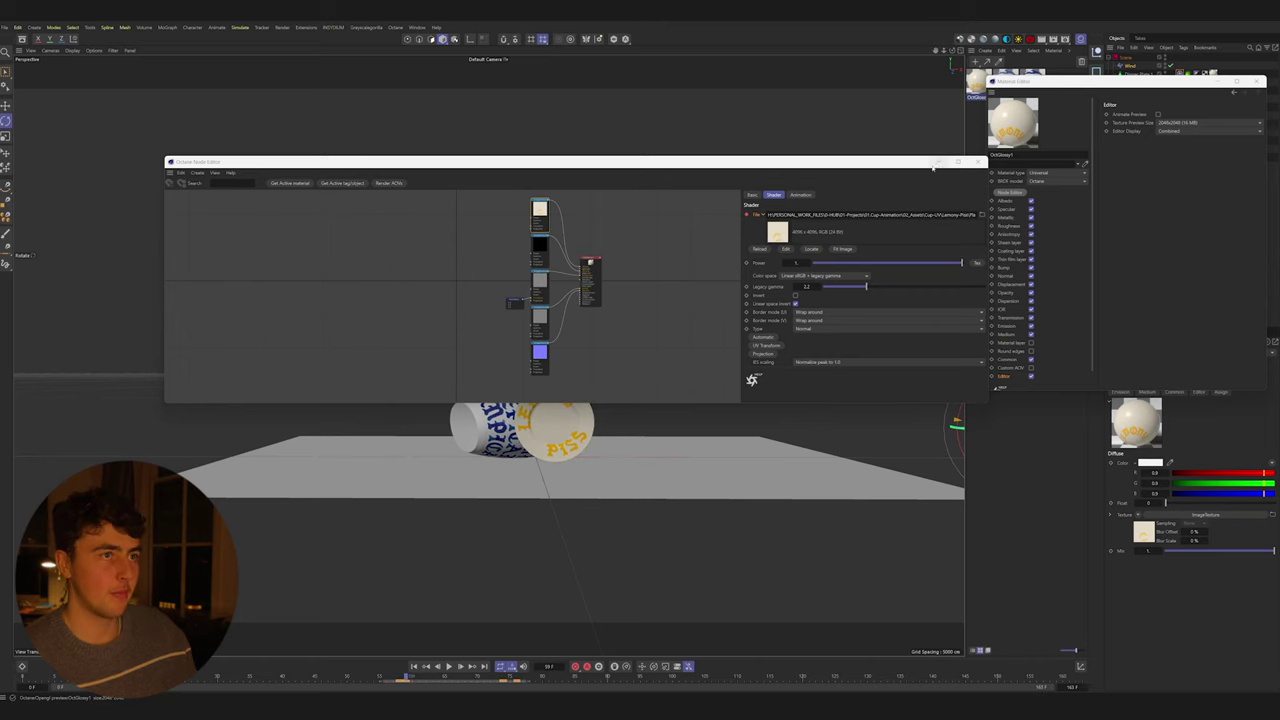
left_click(978, 162)
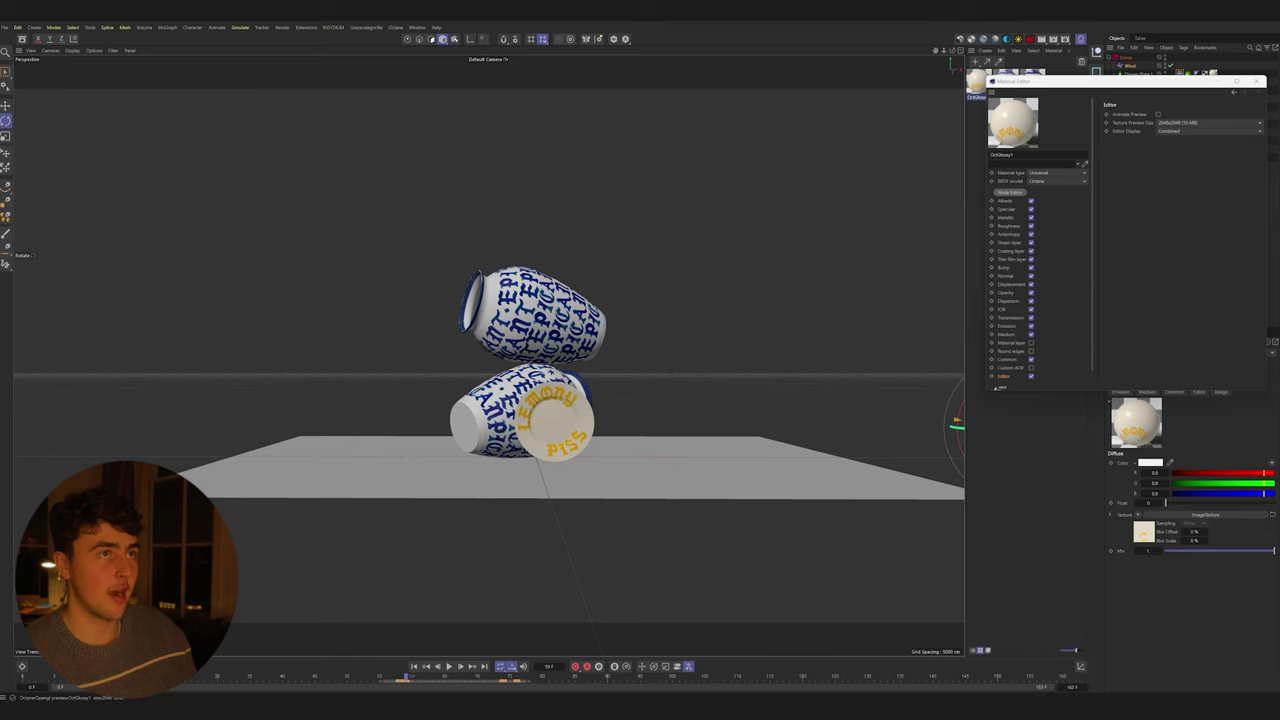
Open the Octane Live Viewer beside the viewport and play the animation to check the plate and vases in the live render
left_click(395, 27)
left_click(410, 52)
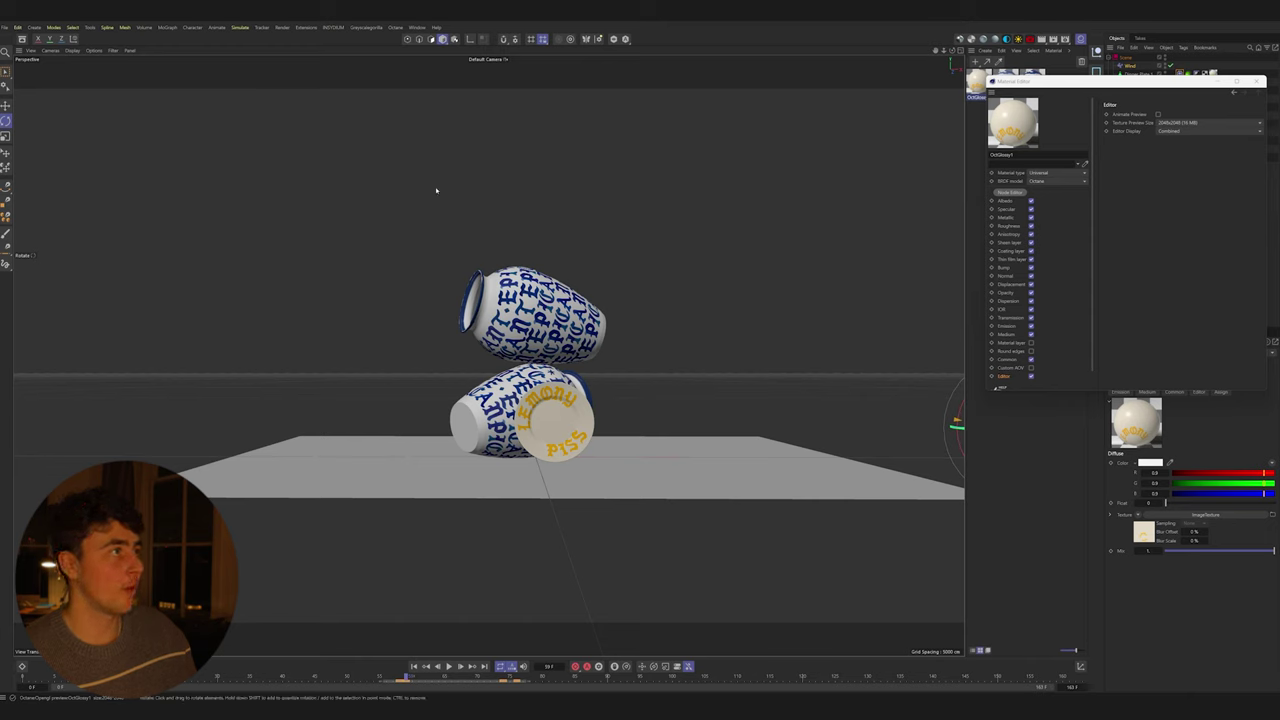
mouse_move(577, 711)
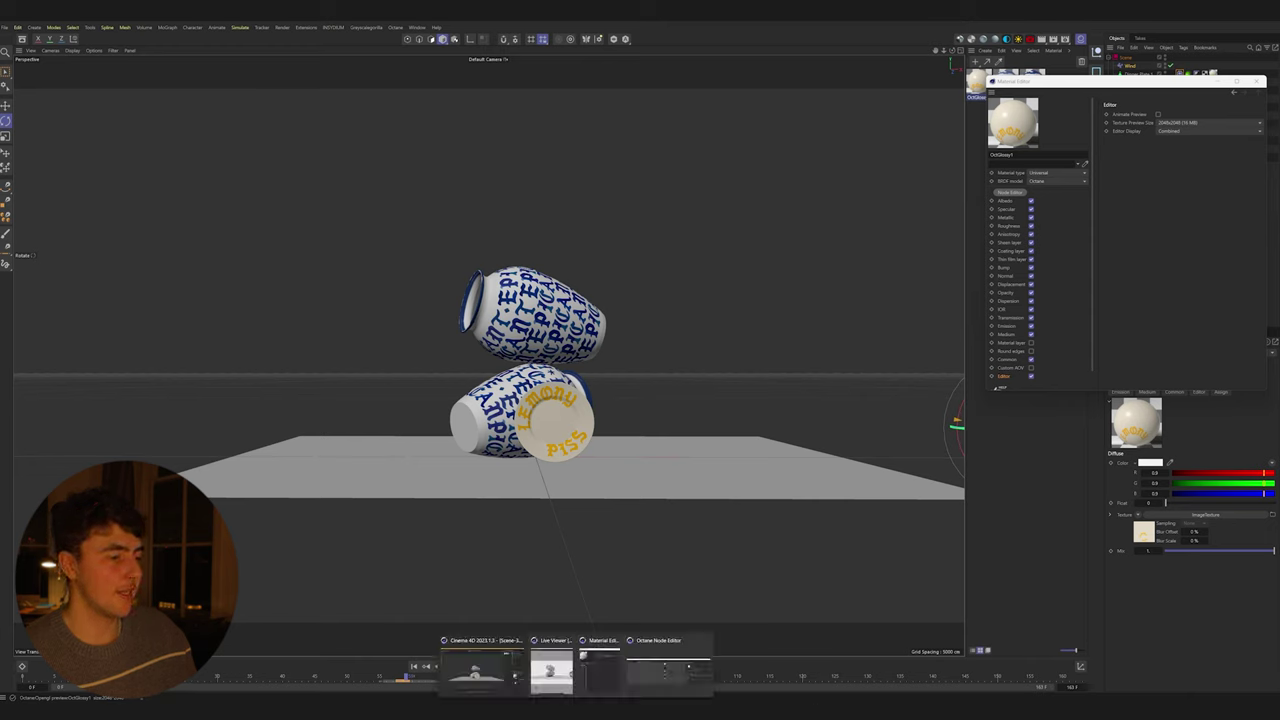
left_click(552, 670)
left_click(770, 667)
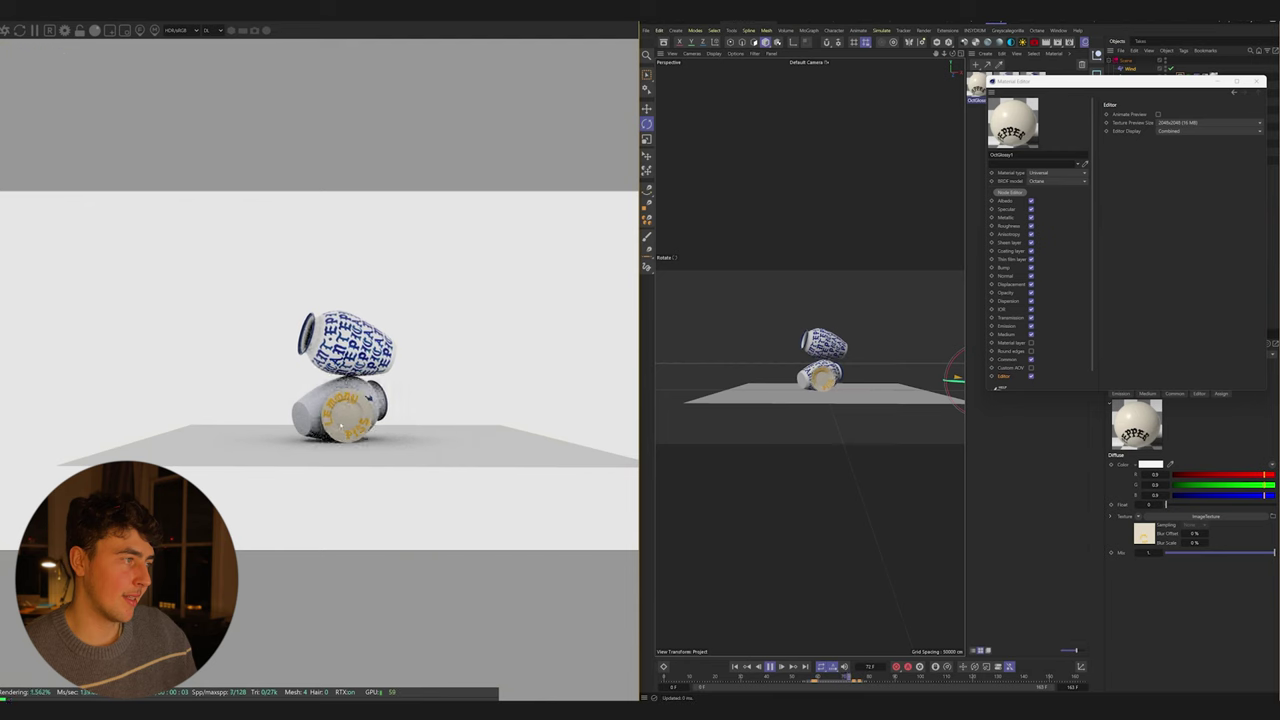
left_click(770, 666)
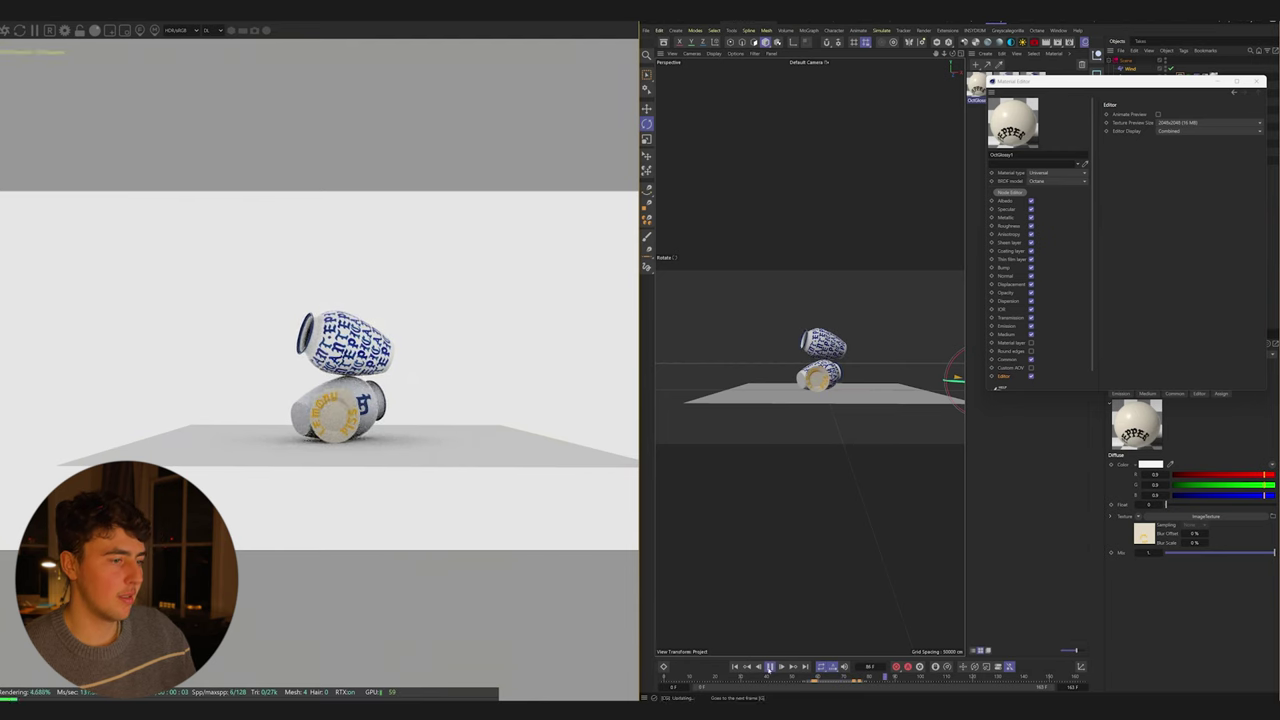